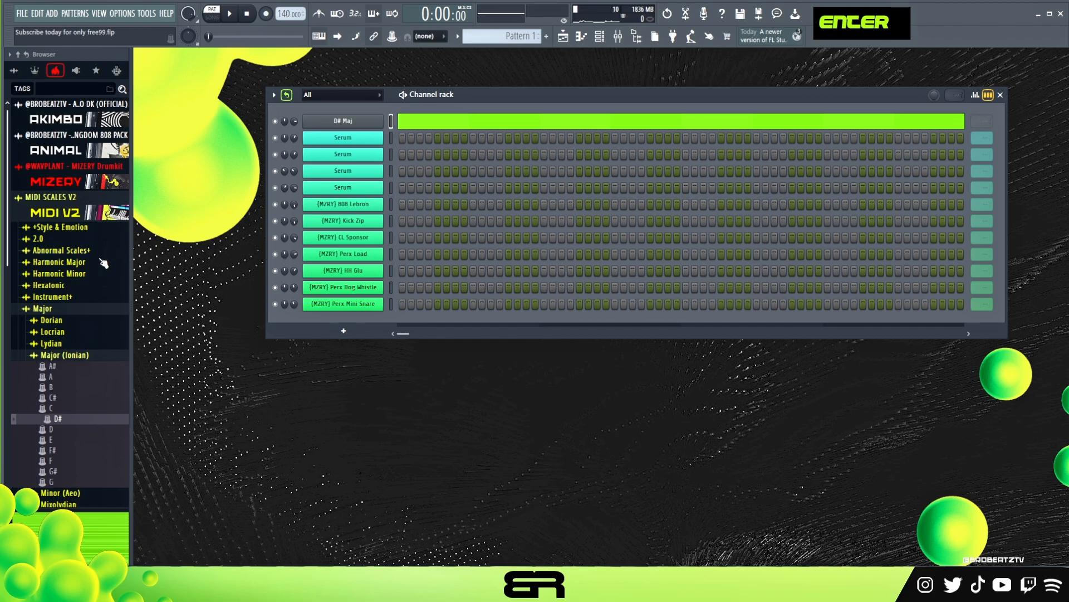
# Open the first Serum channel's piano roll, stack a G5, A#5, D6 and F6 chord about two and a half bars long, and play it.
pyautogui.rightClick(341, 149)
pyautogui.click(421, 138)
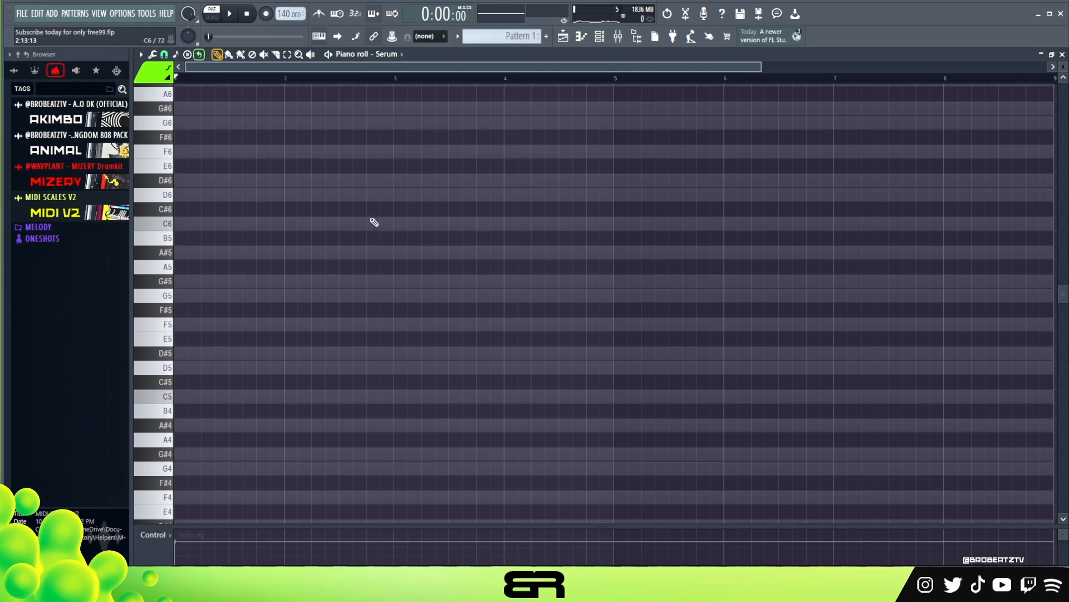
pyautogui.click(180, 296)
pyautogui.click(178, 252)
pyautogui.click(176, 195)
pyautogui.keyDown('ctrl'); pyautogui.moveTo(227, 107); pyautogui.dragTo(444, 293); pyautogui.keyUp('ctrl')
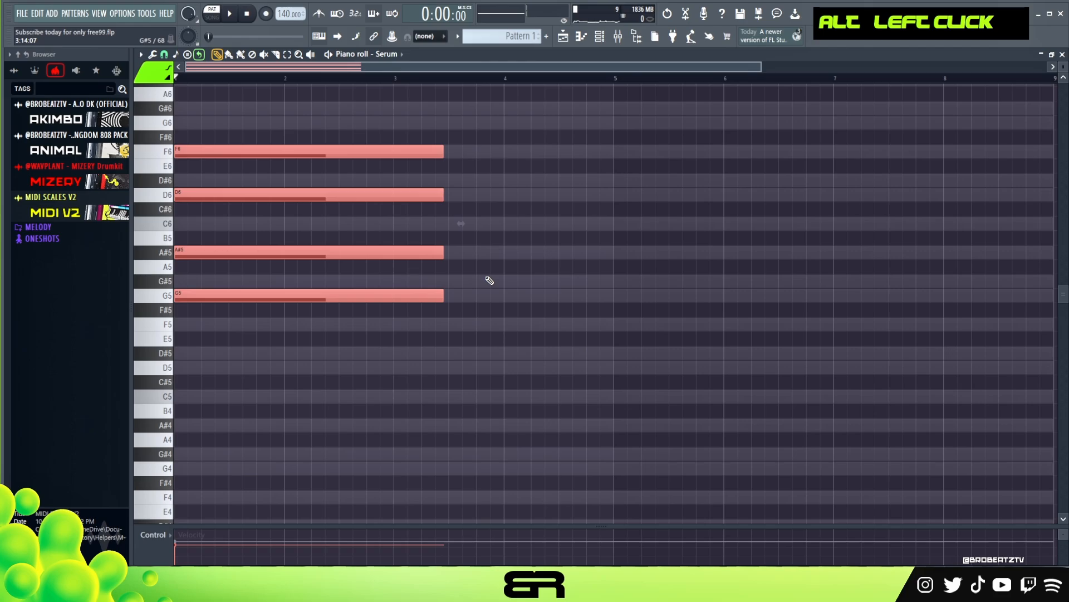
pyautogui.press('space')
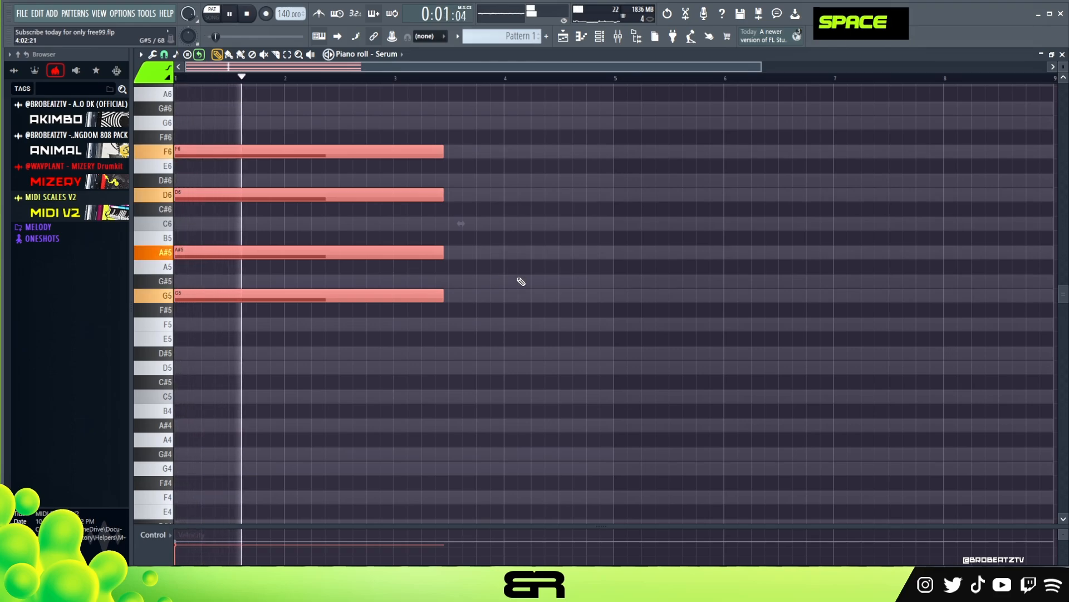
pyautogui.press('space')
# Try stacking a G#6 note on top of the chord.
pyautogui.hotkey('ctrl', 'd')
pyautogui.scroll(2, 356, 250)
pyautogui.keyDown('ctrl'); pyautogui.click(227, 196); pyautogui.keyUp('ctrl')
pyautogui.keyDown('shift'); pyautogui.moveTo(226, 196); pyautogui.dragTo(217, 147); pyautogui.keyUp('shift')
pyautogui.hotkey('ctrl', 'a')
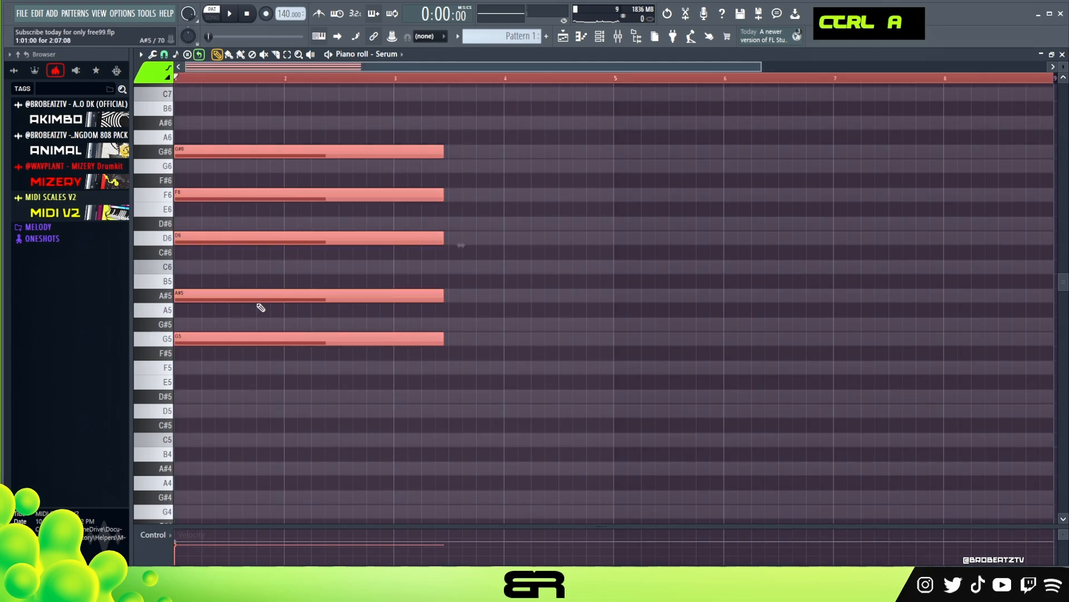
# Add a D#5 note of equal length beneath the chord, remove the G#6 note, and play the chord.
pyautogui.moveTo(234, 345); pyautogui.dragTo(256, 161)
pyautogui.rightClick(280, 353)
pyautogui.keyDown('ctrl'); pyautogui.click(228, 397); pyautogui.keyUp('ctrl')
pyautogui.keyDown('shift'); pyautogui.moveTo(228, 397); pyautogui.dragTo(223, 194); pyautogui.keyUp('shift')
pyautogui.keyDown('ctrl'); pyautogui.click(251, 341); pyautogui.keyUp('ctrl')
pyautogui.rightClick(230, 225)
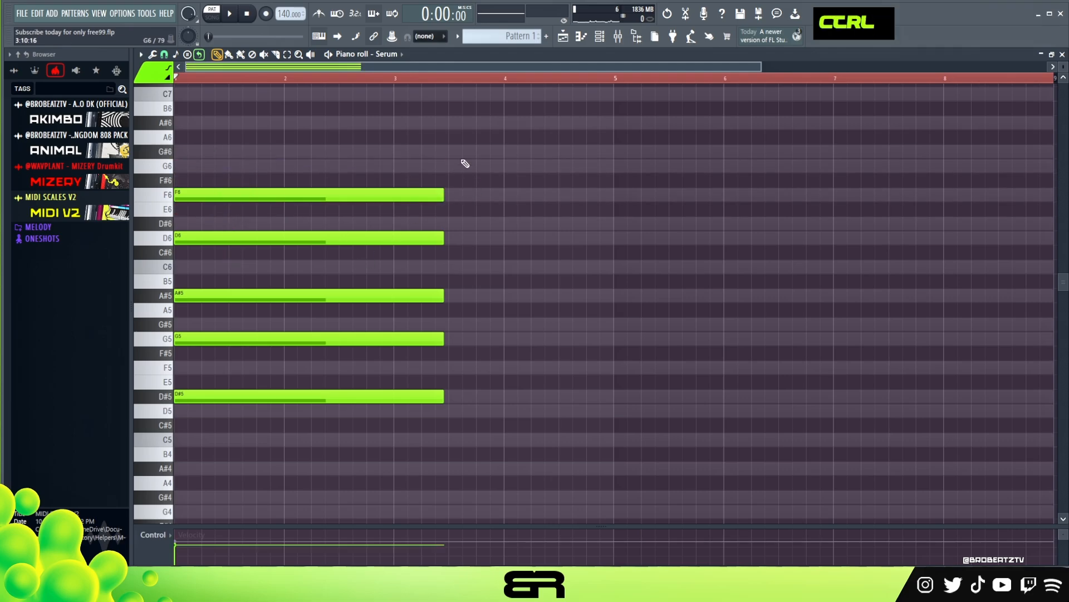
pyautogui.keyDown('ctrl'); pyautogui.moveTo(463, 164); pyautogui.dragTo(403, 418); pyautogui.keyUp('ctrl')
pyautogui.press('space')
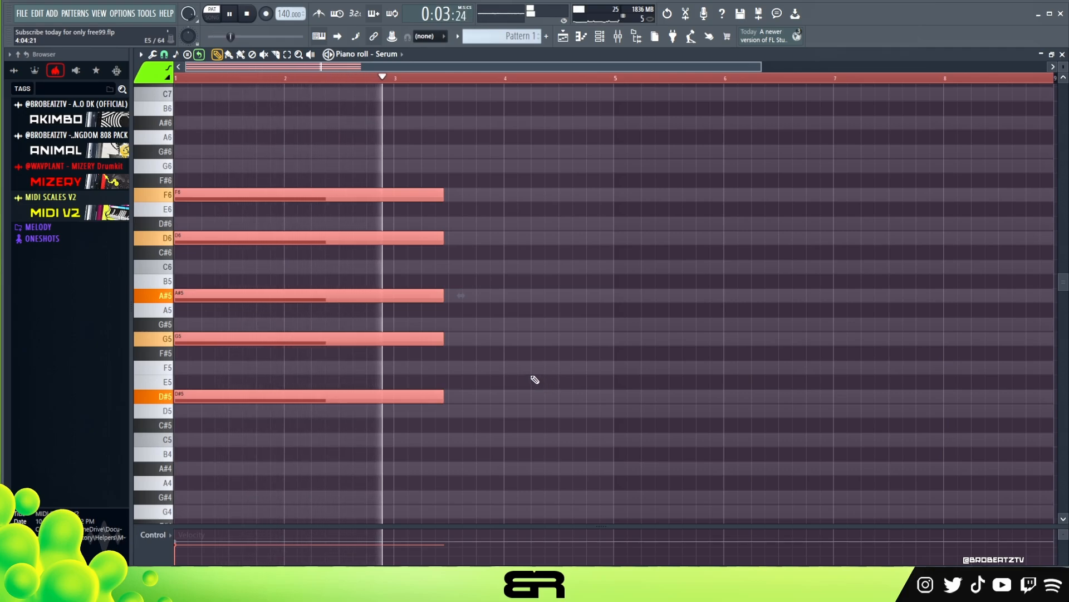
pyautogui.press('space')
# Try the chord at about one bar long with a duplicate in bar 2, and delete the duplicated notes.
pyautogui.keyDown('ctrl'); pyautogui.moveTo(473, 408); pyautogui.dragTo(355, 201); pyautogui.keyUp('ctrl')
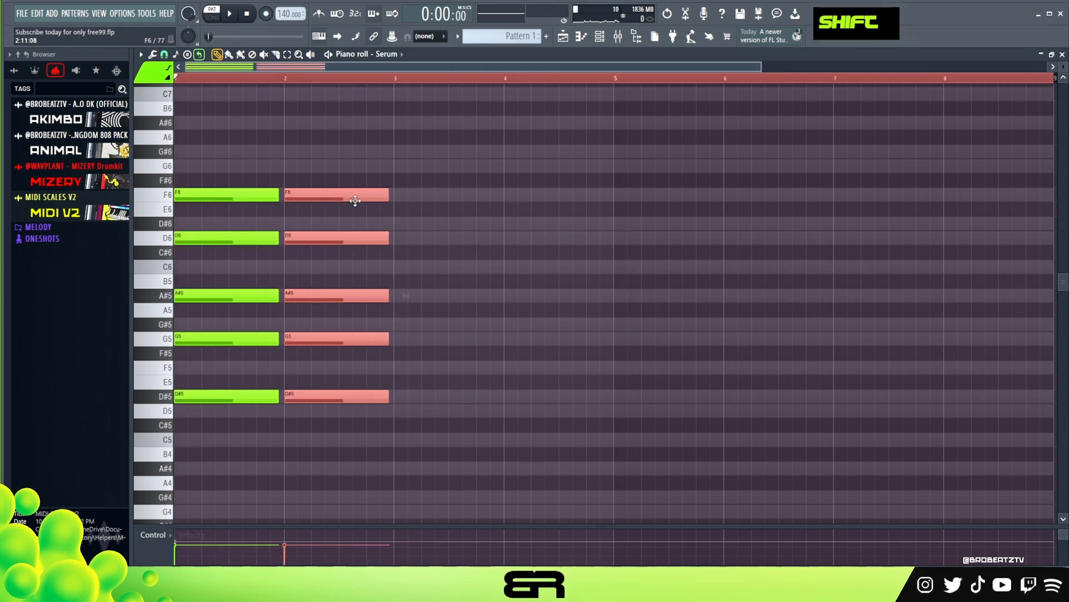
pyautogui.rightClick(355, 200)
pyautogui.rightClick(351, 237)
pyautogui.rightClick(351, 295)
pyautogui.rightClick(351, 339)
pyautogui.rightClick(350, 396)
# Stretch all five chord notes to about four bars, quantize them to the grid, and play the chord.
pyautogui.keyDown('ctrl'); pyautogui.moveTo(331, 433); pyautogui.dragTo(612, 255); pyautogui.keyUp('ctrl')
pyautogui.hotkey('ctrl', 'a')
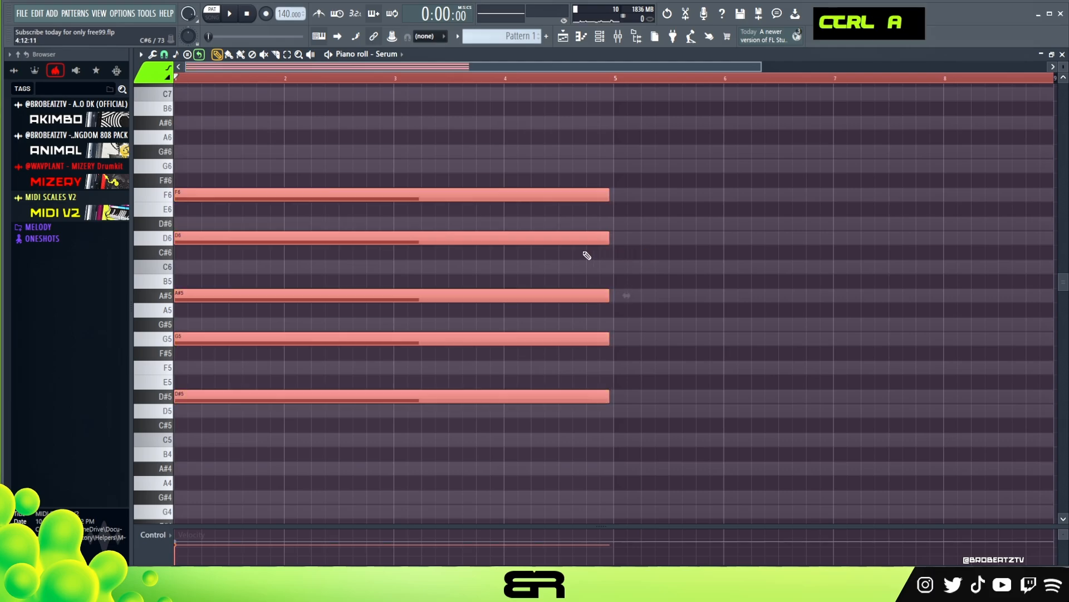
pyautogui.hotkey('ctrl', 'q')
pyautogui.keyDown('ctrl'); pyautogui.rightClick(528, 155); pyautogui.keyUp('ctrl')
pyautogui.press('space')
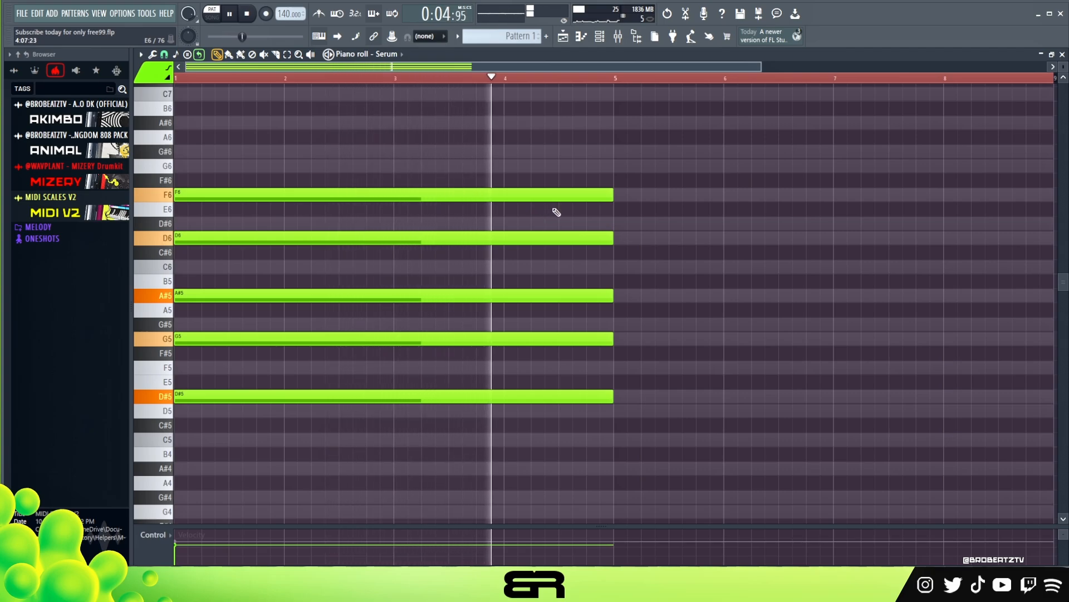
pyautogui.press('space')
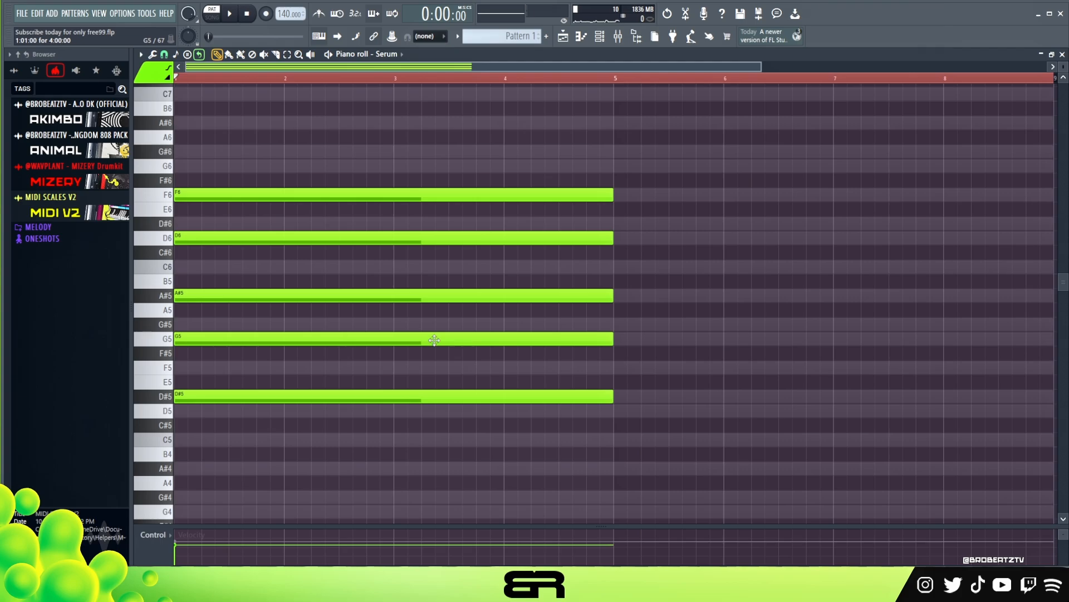
# Duplicate the four-bar D#5 note into bars 5 to 8.
pyautogui.scroll(-1, 447, 337)
pyautogui.keyDown('ctrl'); pyautogui.click(256, 348); pyautogui.keyUp('ctrl')
pyautogui.moveTo(255, 348); pyautogui.dragTo(654, 348)
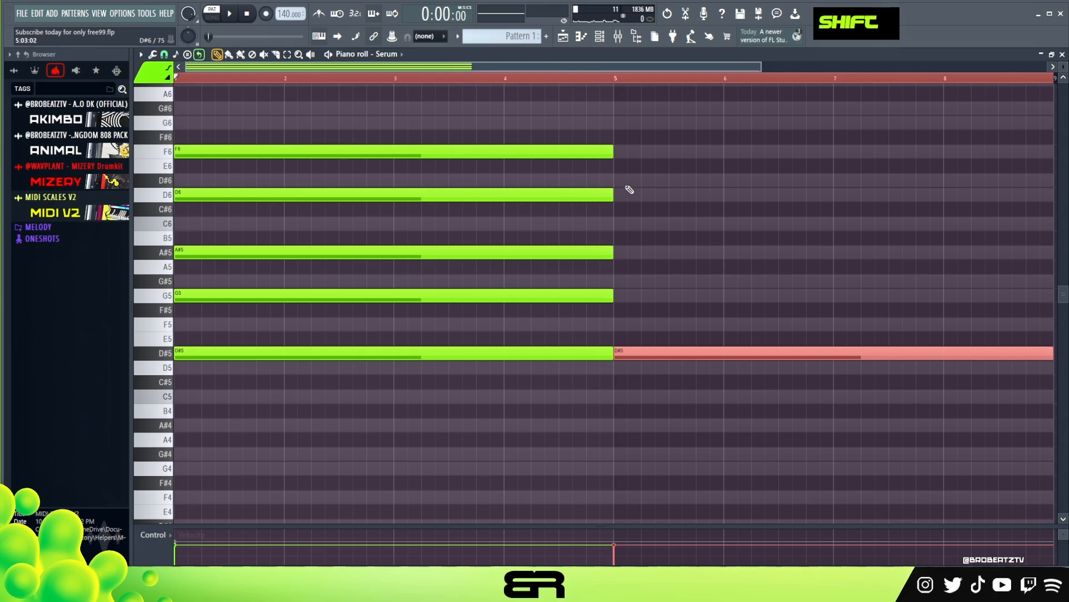
# Try stacking G5 and A#5 copies above the D#5 note in bars 5 to 8, and delete both copies.
pyautogui.rightClick(625, 351)
pyautogui.keyDown('ctrl'); pyautogui.click(632, 354); pyautogui.keyUp('ctrl')
pyautogui.moveTo(633, 353); pyautogui.dragTo(662, 312)
pyautogui.rightClick(662, 312)
pyautogui.keyDown('ctrl'); pyautogui.click(645, 353); pyautogui.keyUp('ctrl')
pyautogui.moveTo(645, 353); pyautogui.dragTo(653, 246)
pyautogui.rightClick(690, 232)
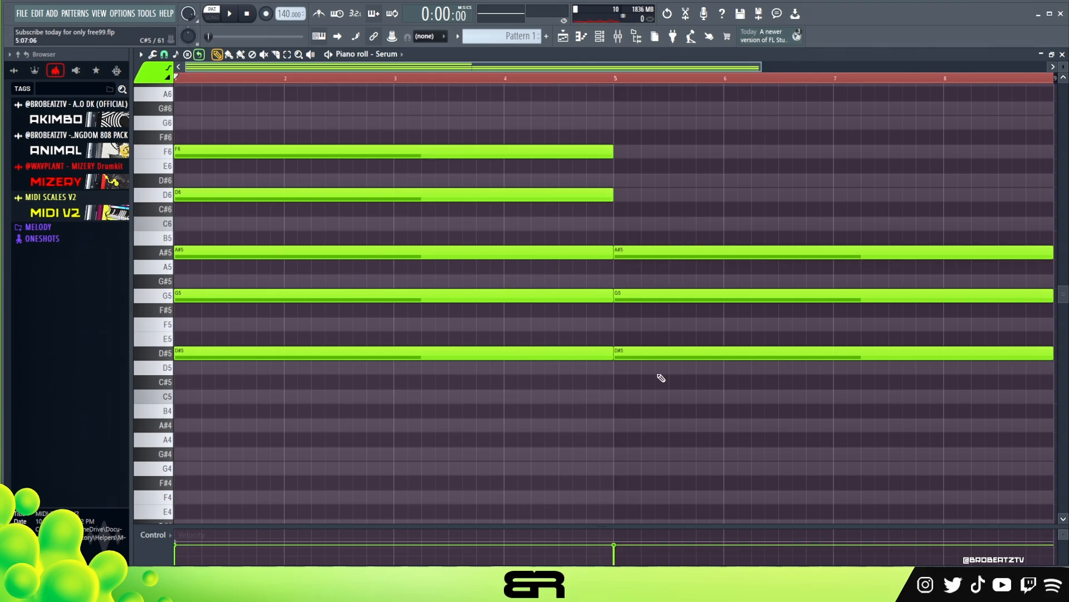
pyautogui.rightClick(666, 295)
pyautogui.rightClick(671, 252)
# Build the second chord in bars 5 to 8 by copying the D#5 note to G#4, C5, G5 and A#5.
pyautogui.keyDown('ctrl'); pyautogui.click(641, 353); pyautogui.keyUp('ctrl')
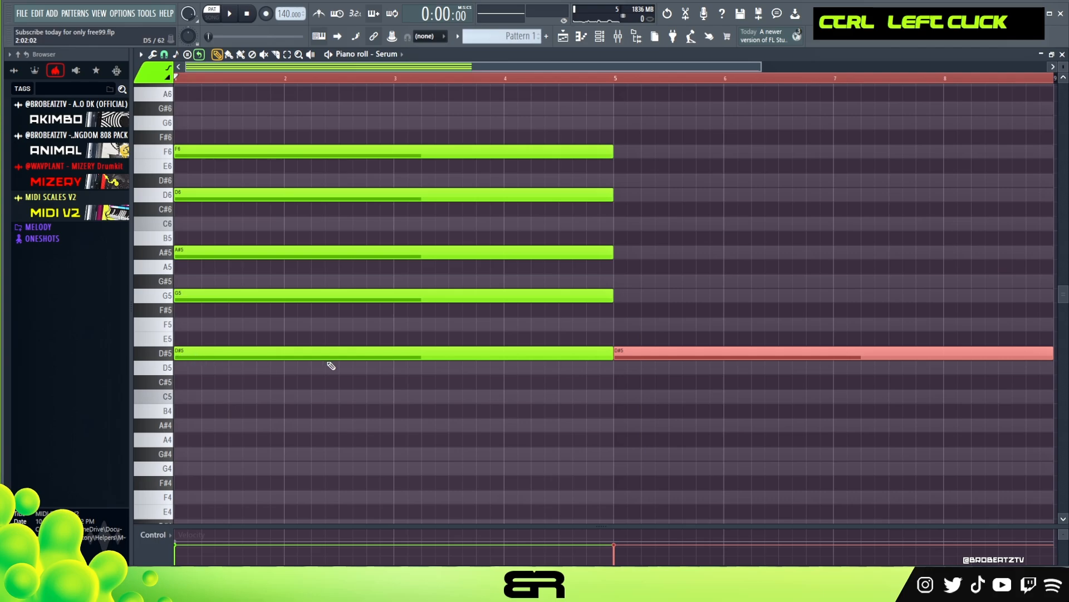
pyautogui.moveTo(672, 353); pyautogui.dragTo(655, 457)
pyautogui.rightClick(667, 420)
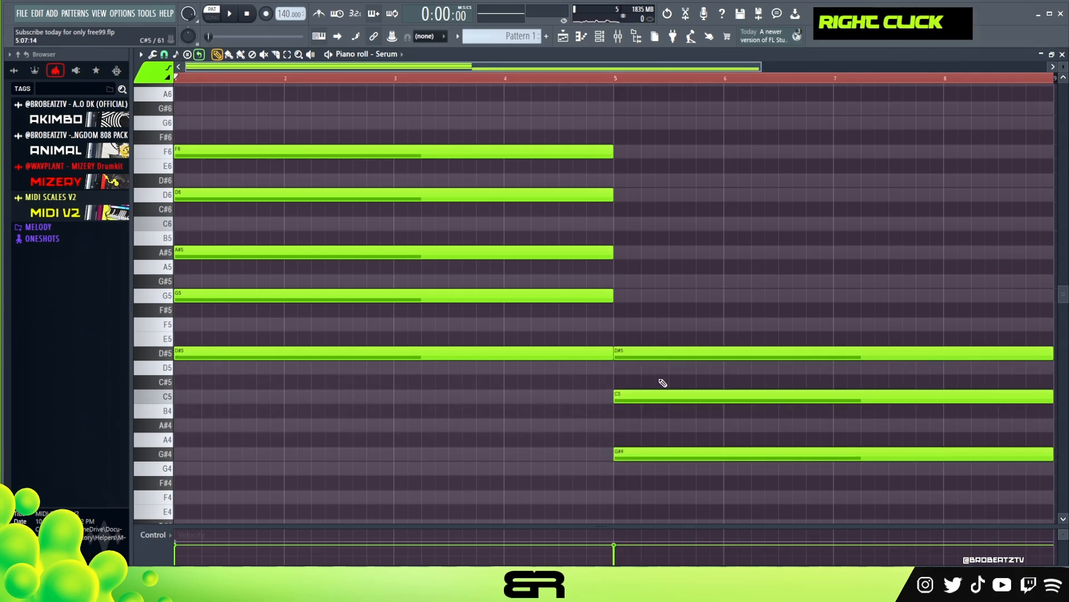
pyautogui.keyDown('ctrl'); pyautogui.click(659, 354); pyautogui.keyUp('ctrl')
pyautogui.moveTo(646, 354); pyautogui.dragTo(657, 251)
pyautogui.rightClick(675, 224)
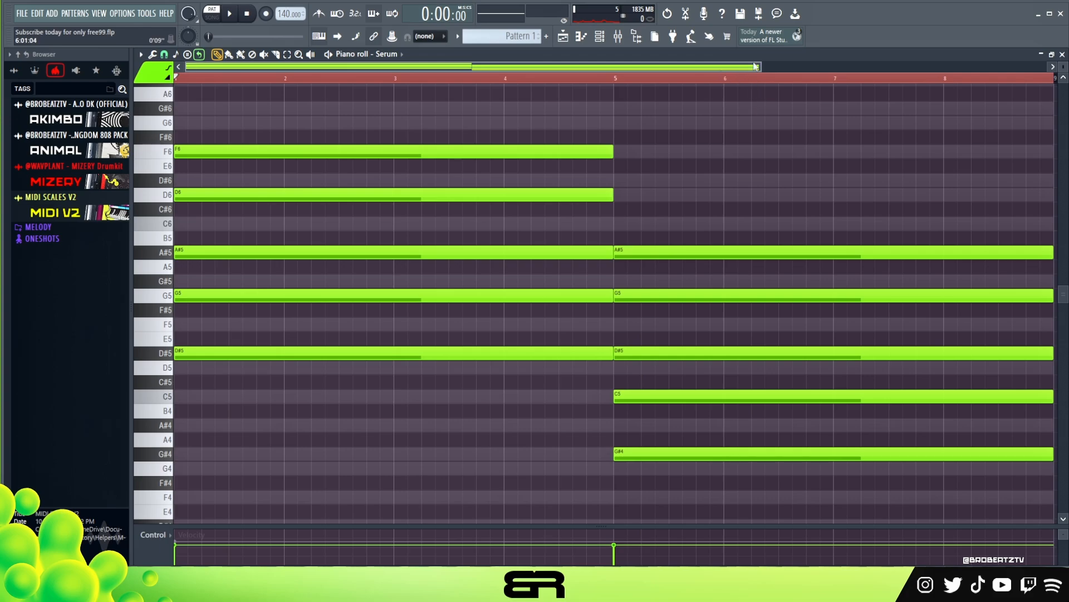
# Clear the timeline selection and play the change from the first chord to the second.
pyautogui.moveTo(755, 66); pyautogui.dragTo(668, 70)
pyautogui.doubleClick(579, 78)
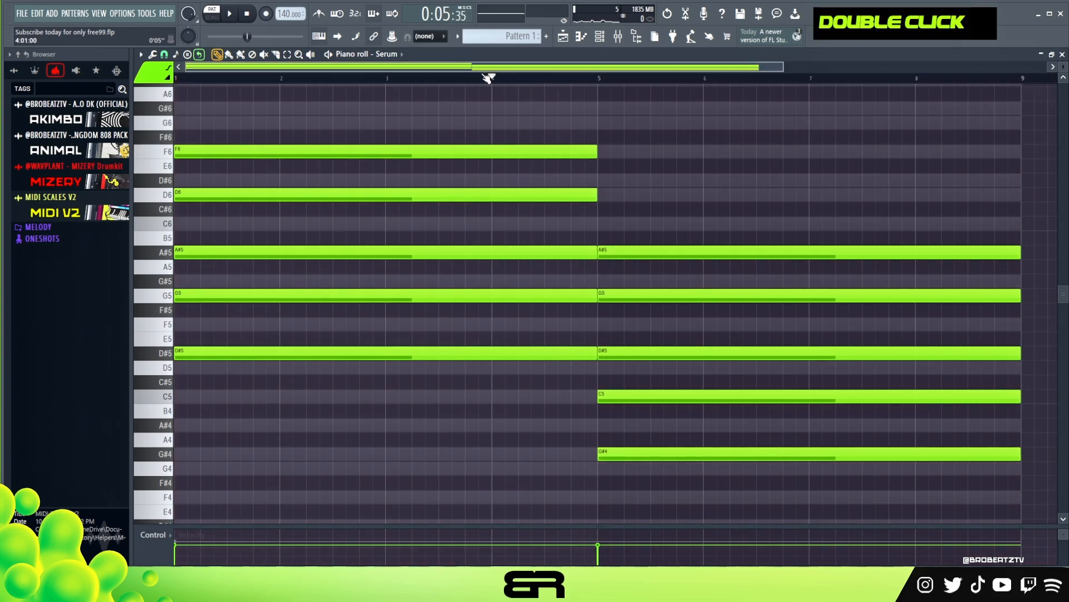
pyautogui.press('space')
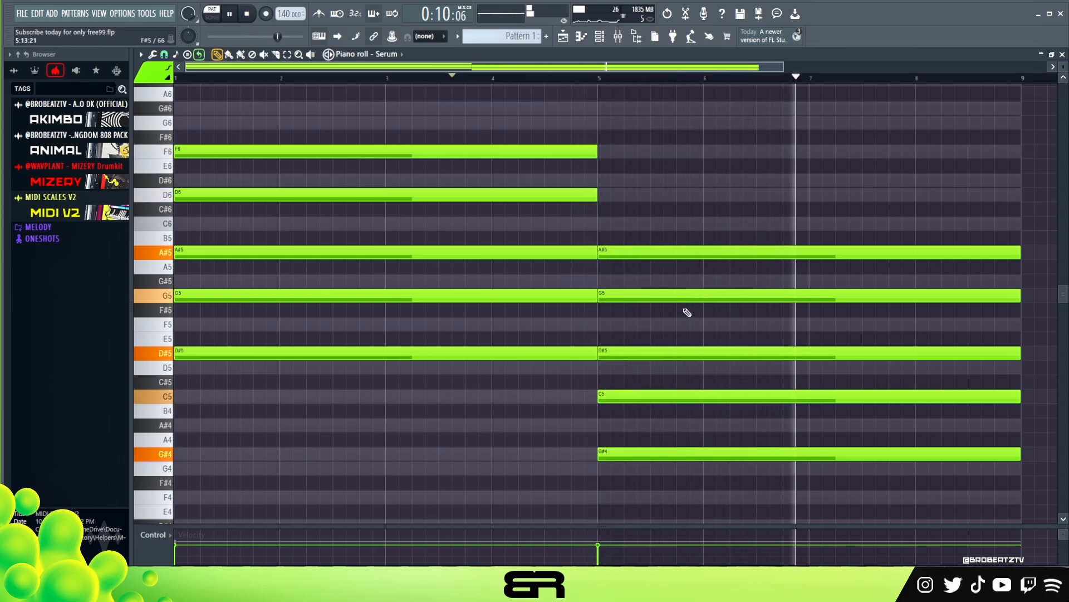
pyautogui.press('space')
# Shorten all notes of the first chord so they end half a bar before bar 5.
pyautogui.moveTo(582, 134); pyautogui.dragTo(544, 349)
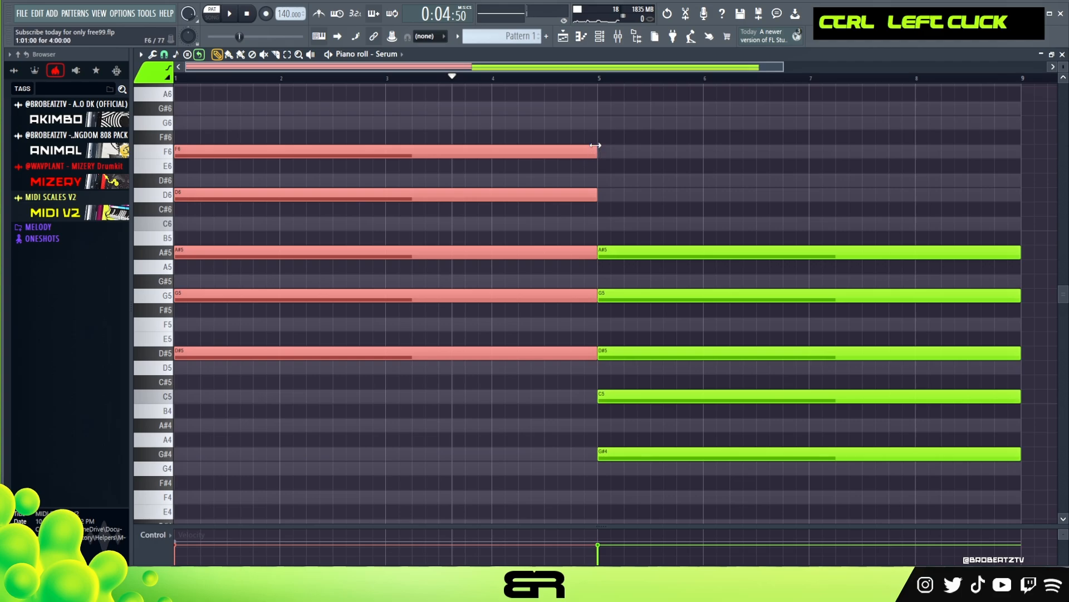
pyautogui.moveTo(588, 151); pyautogui.dragTo(549, 161)
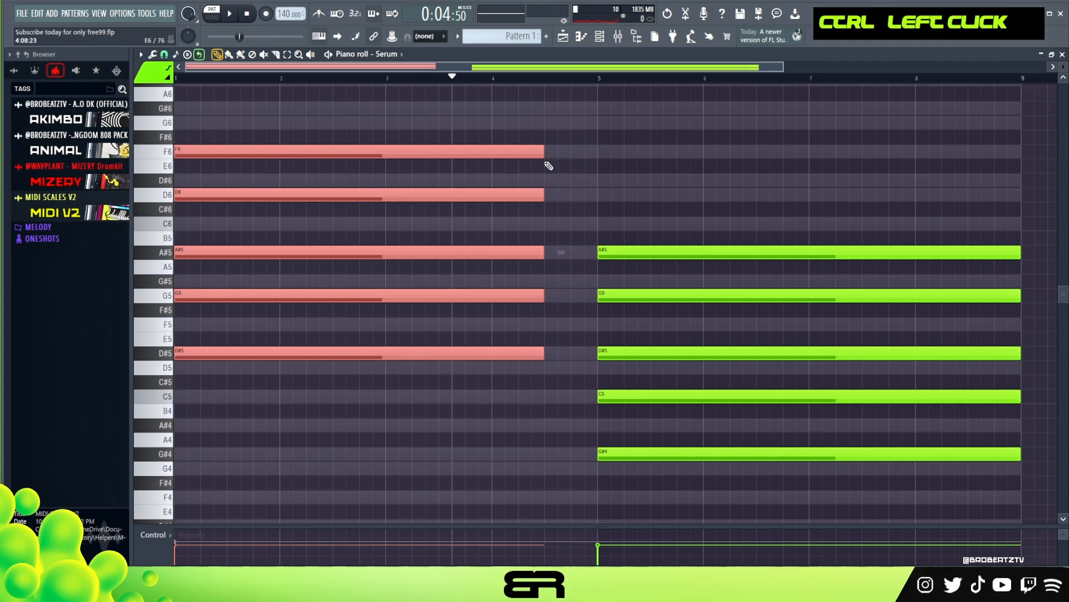
pyautogui.rightClick(570, 178)
# Fill the half-bar gap before bar 5 with a passing chord of C5, D#5, G5 and D6, and audition it.
pyautogui.click(559, 194)
pyautogui.moveTo(672, 173); pyautogui.dragTo(694, 229)
pyautogui.hotkey('shift', 'd')
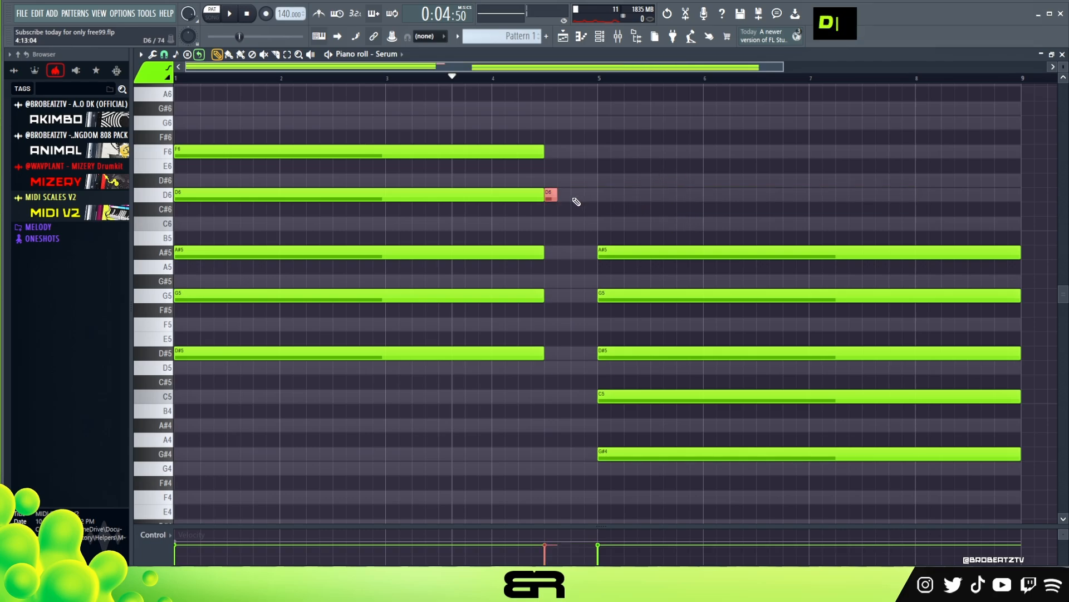
pyautogui.click(563, 193)
pyautogui.rightClick(565, 195)
pyautogui.moveTo(559, 195); pyautogui.dragTo(566, 309)
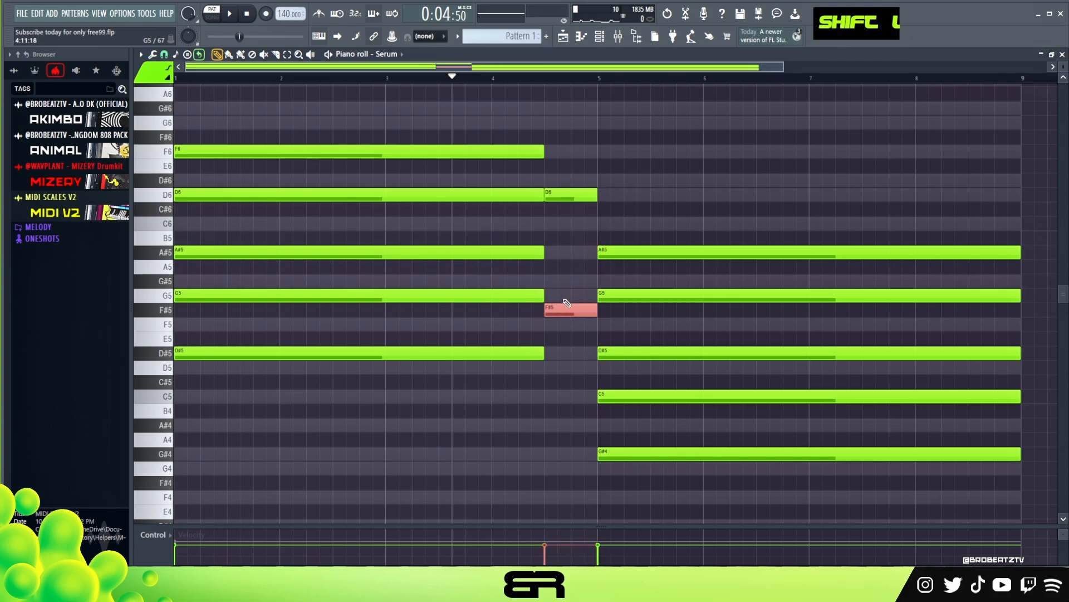
pyautogui.rightClick(564, 306)
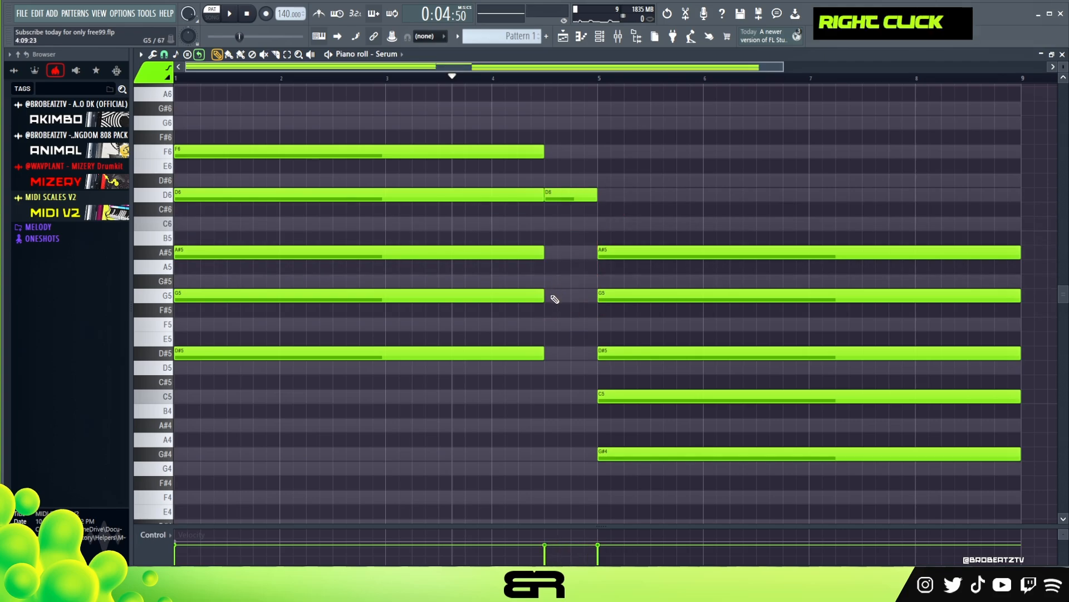
pyautogui.moveTo(555, 299)
pyautogui.mouseDown()
pyautogui.moveTo(551, 281)
pyautogui.moveTo(574, 326)
pyautogui.mouseUp()
pyautogui.keyDown('ctrl'); pyautogui.click(573, 287); pyautogui.keyUp('ctrl')
pyautogui.moveTo(573, 285); pyautogui.dragTo(571, 400)
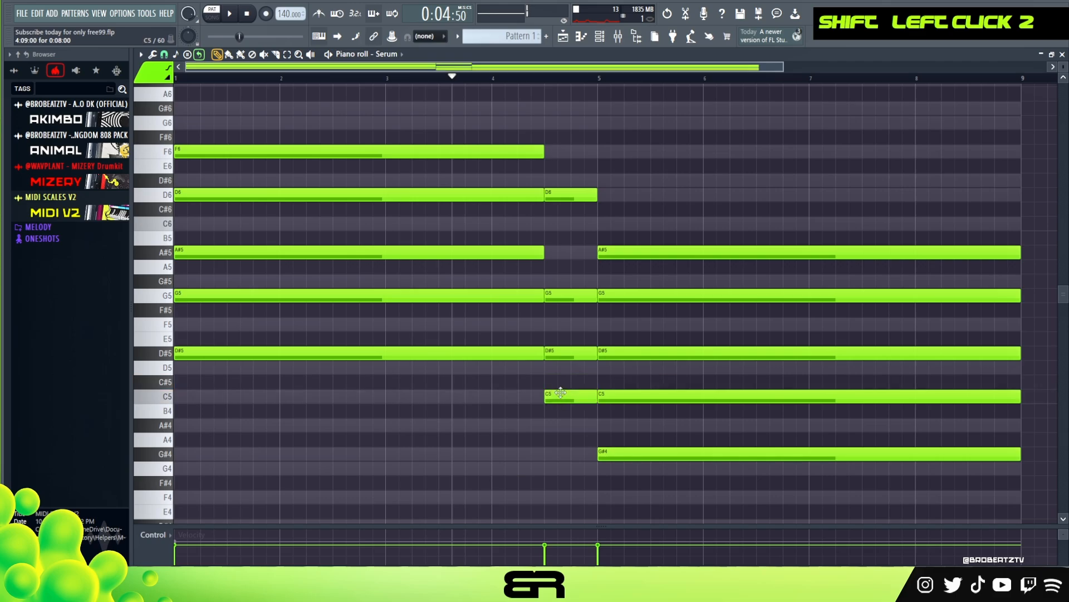
pyautogui.keyDown('alt'); pyautogui.rightClick(555, 327); pyautogui.keyUp('alt')
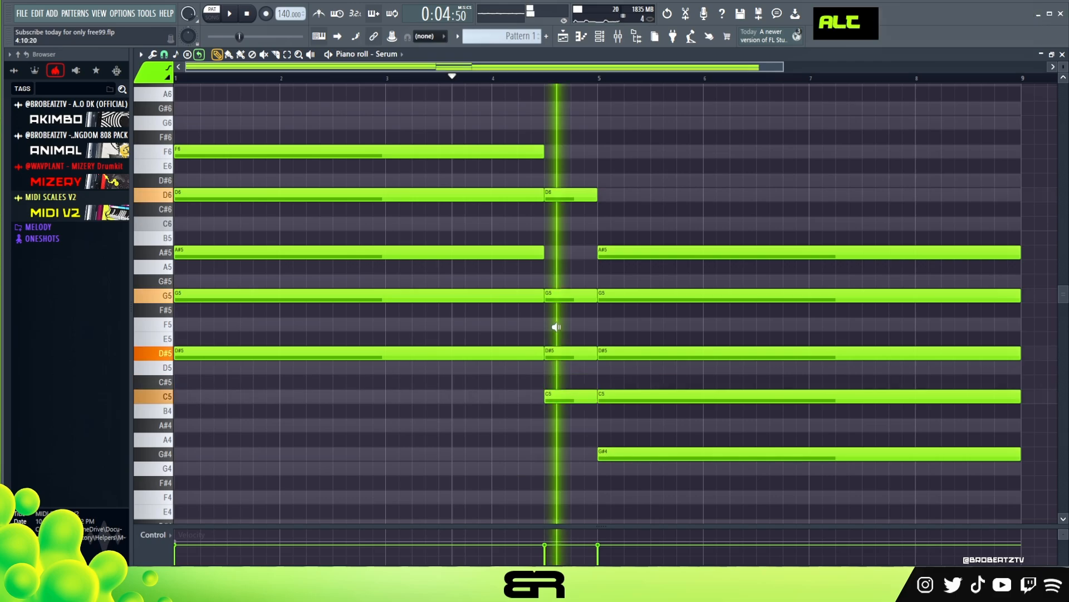
# Return the playback position to bar 1 and play the progression with the passing chord.
pyautogui.moveTo(456, 82); pyautogui.dragTo(155, 80)
pyautogui.press('space')
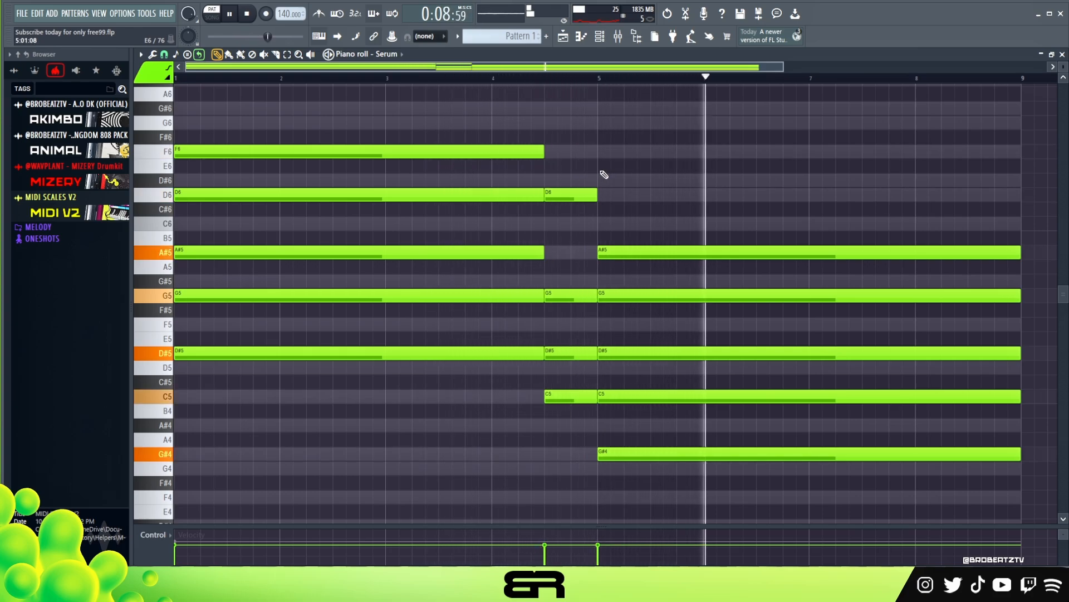
pyautogui.press('space')
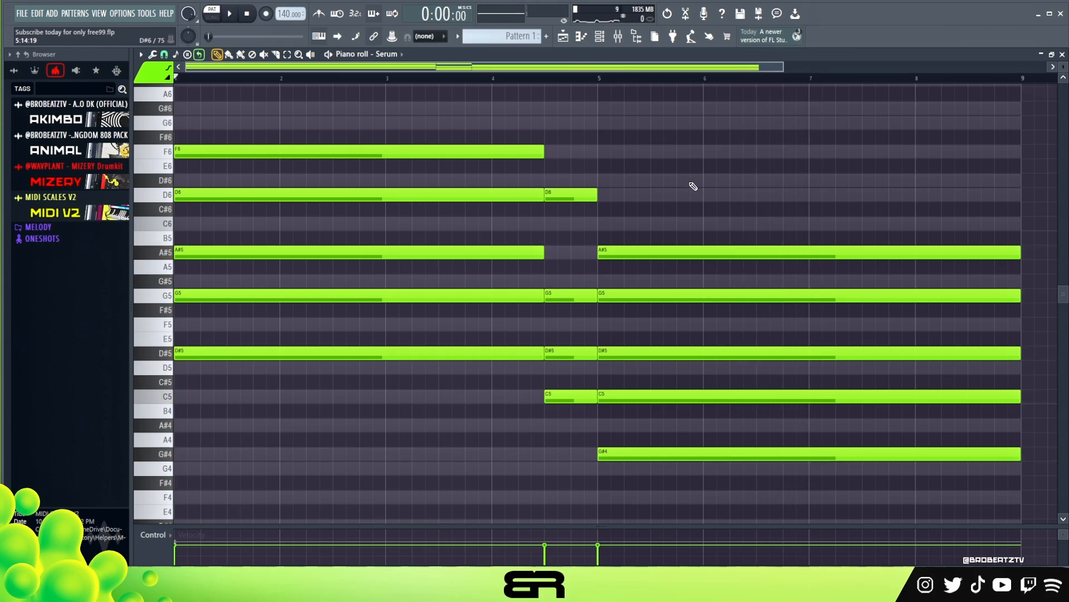
# Copy the first Serum channel's notes and paste them into the second Serum channel, which uses the Pad - Phone Home preset.
pyautogui.click(601, 41)
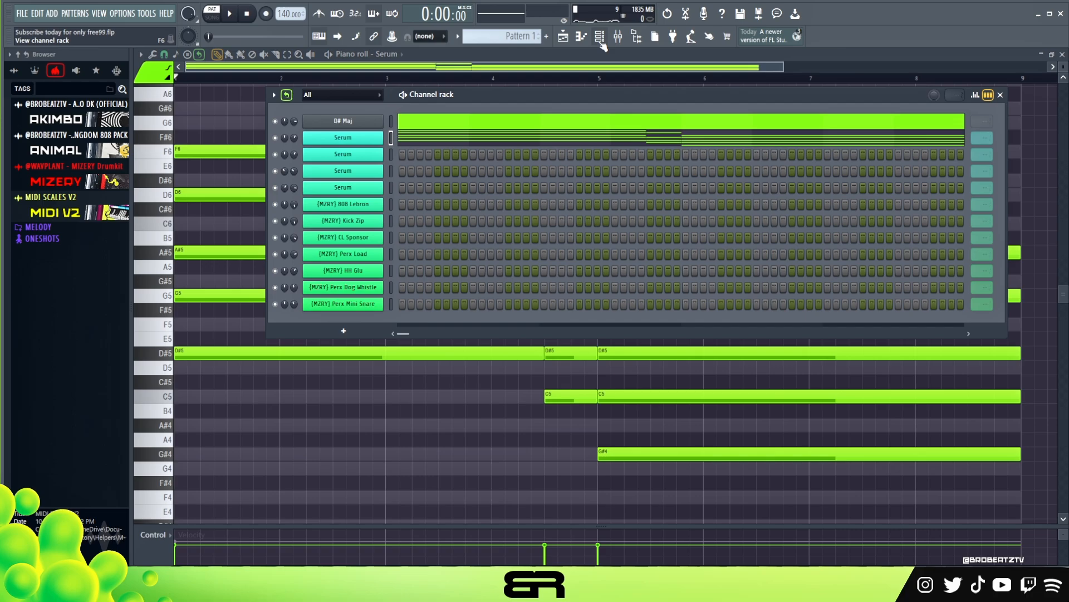
pyautogui.click(356, 155)
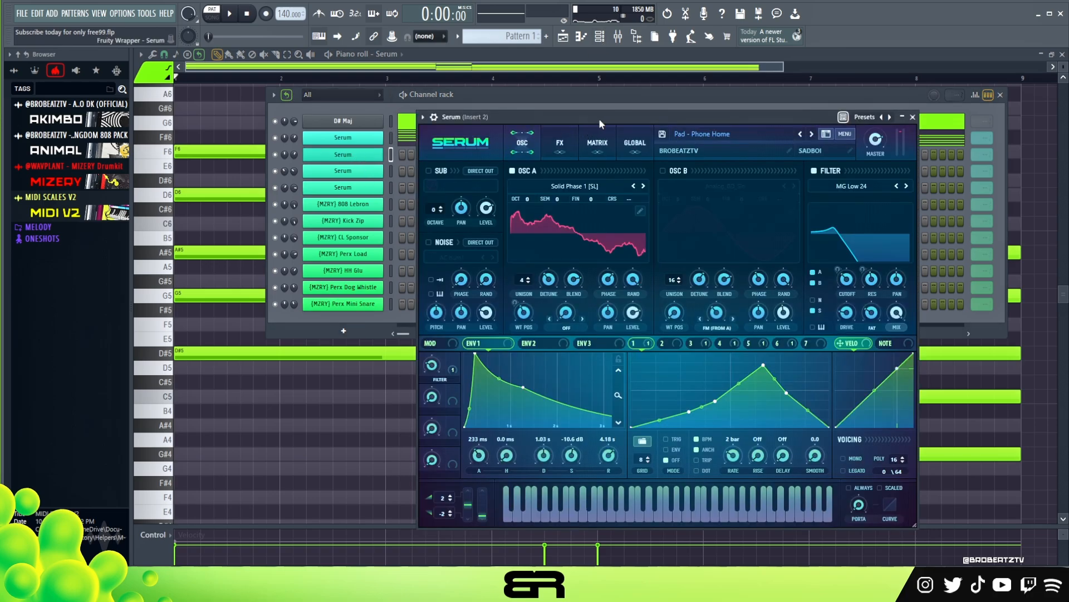
pyautogui.moveTo(600, 121); pyautogui.dragTo(651, 148)
pyautogui.rightClick(359, 136)
pyautogui.click(497, 148)
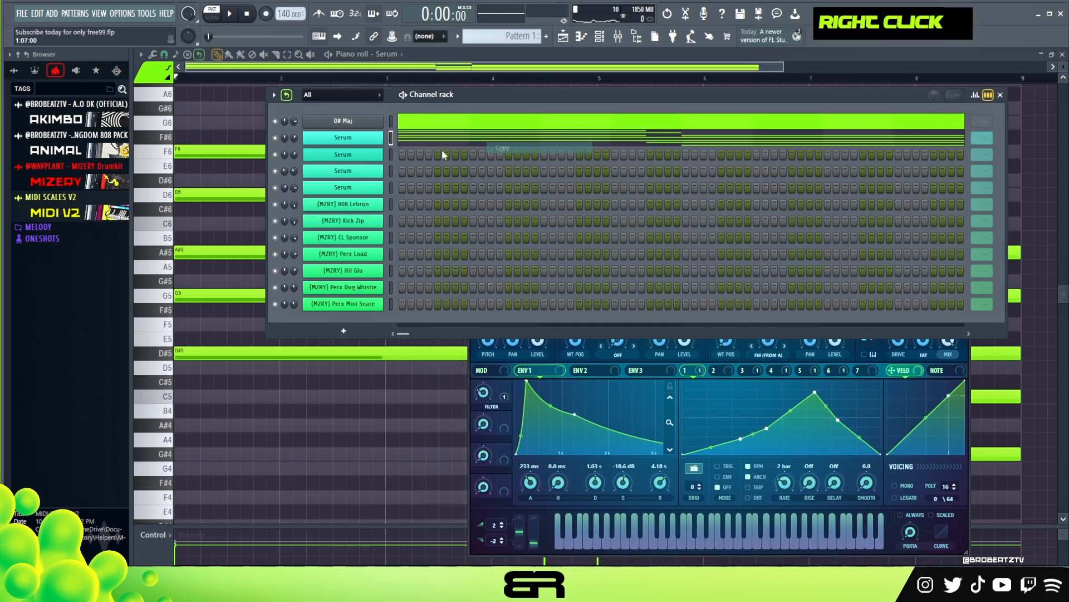
pyautogui.rightClick(362, 158)
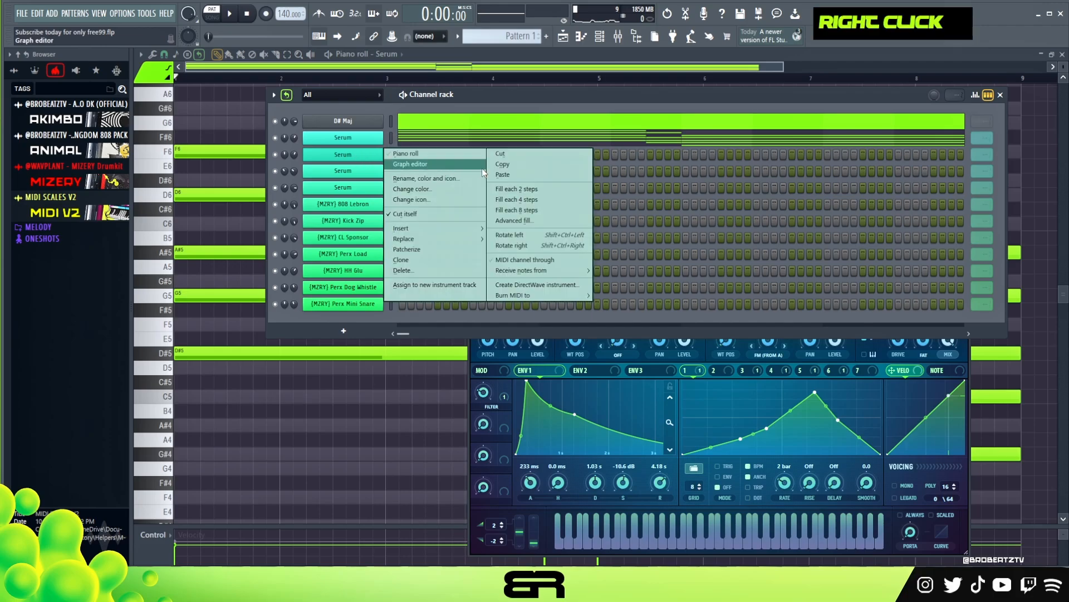
pyautogui.click(496, 175)
# Rearrange the channel rack and Serum windows and play the two layered Serum channels together.
pyautogui.moveTo(515, 104); pyautogui.dragTo(477, 294)
pyautogui.moveTo(683, 143); pyautogui.dragTo(599, 102)
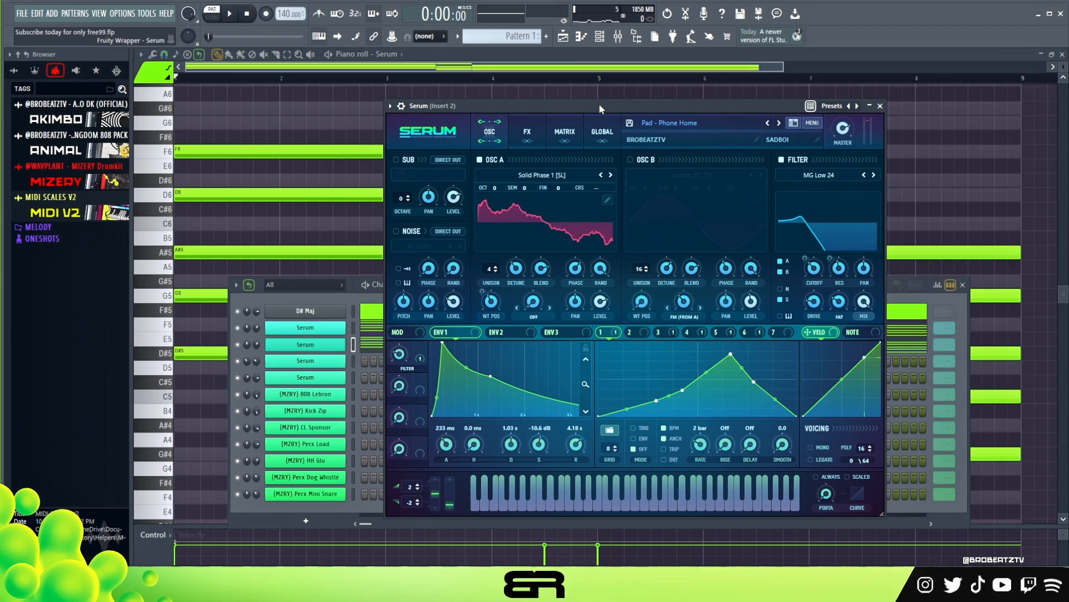
pyautogui.click(896, 299)
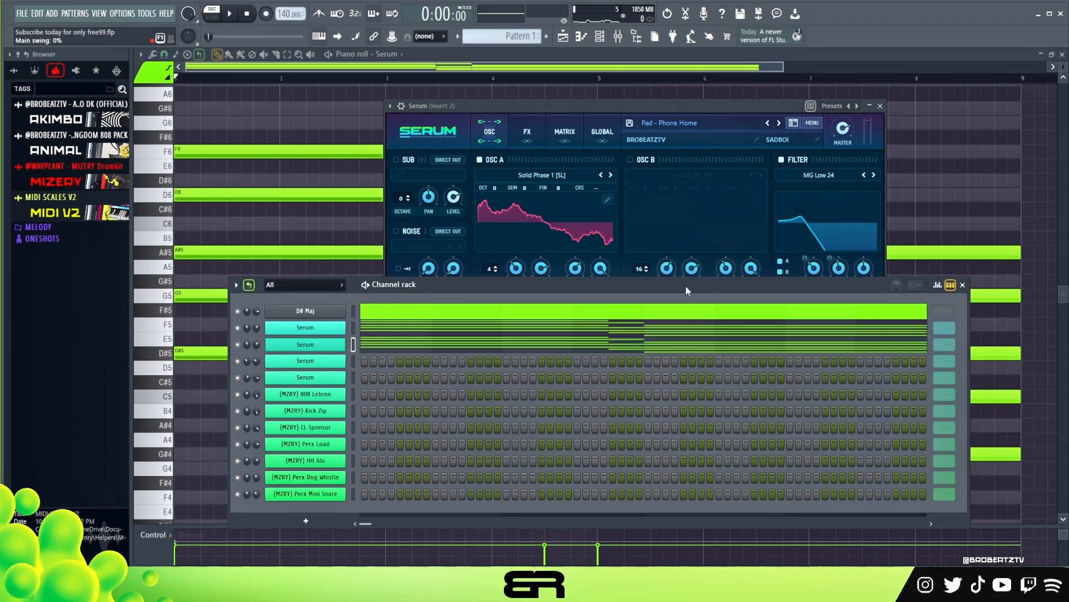
pyautogui.moveTo(686, 286); pyautogui.dragTo(668, 106)
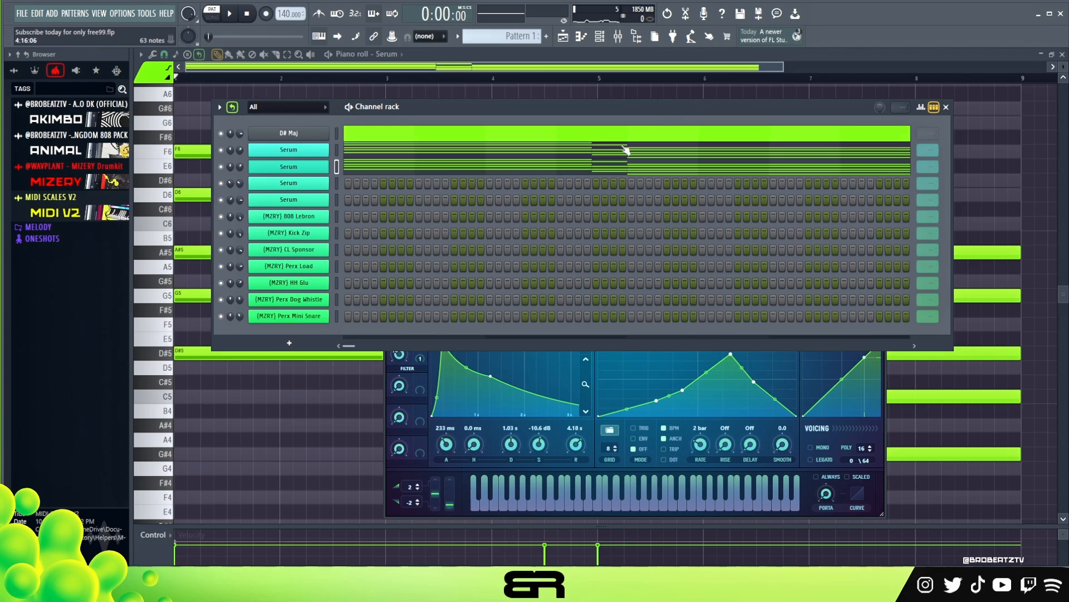
pyautogui.press('space')
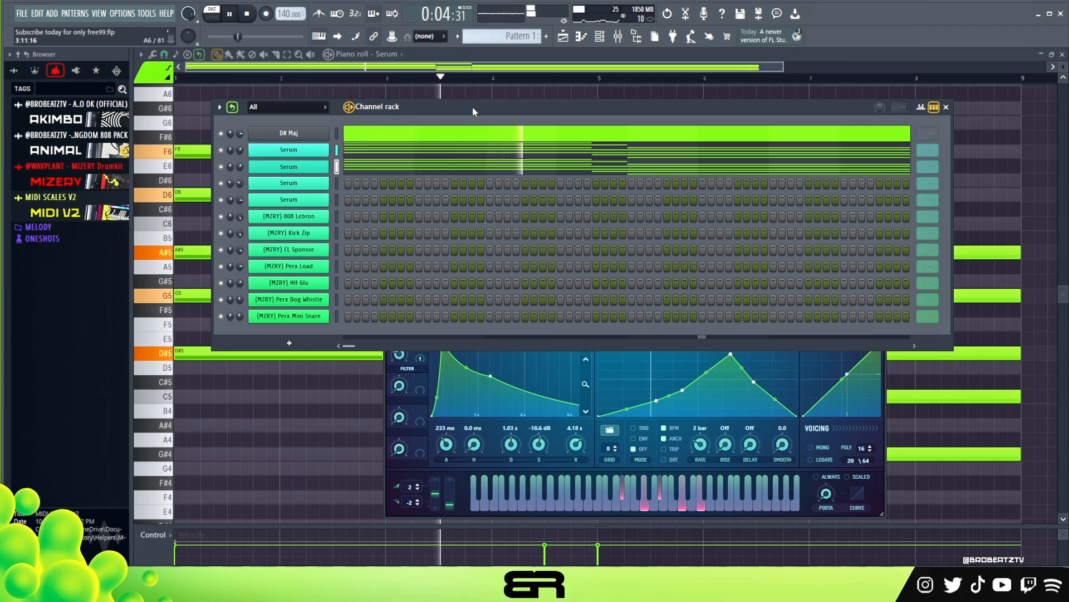
pyautogui.moveTo(472, 106); pyautogui.dragTo(493, 235)
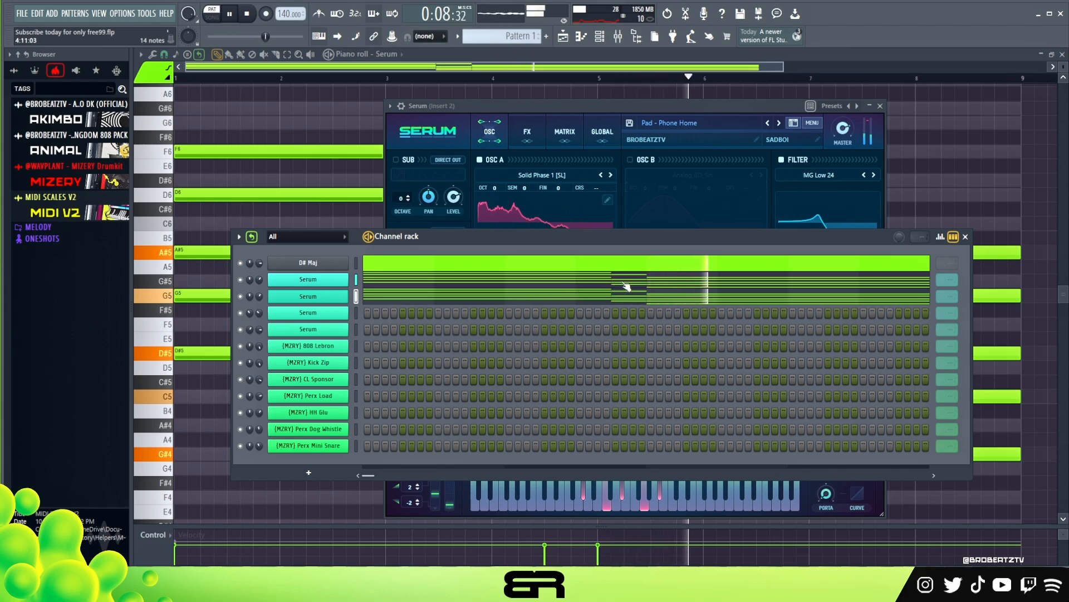
# Stop playback, reposition the third Serum instrument with the Atmo - Lampux preset, and audition a few notes on it.
pyautogui.press('space')
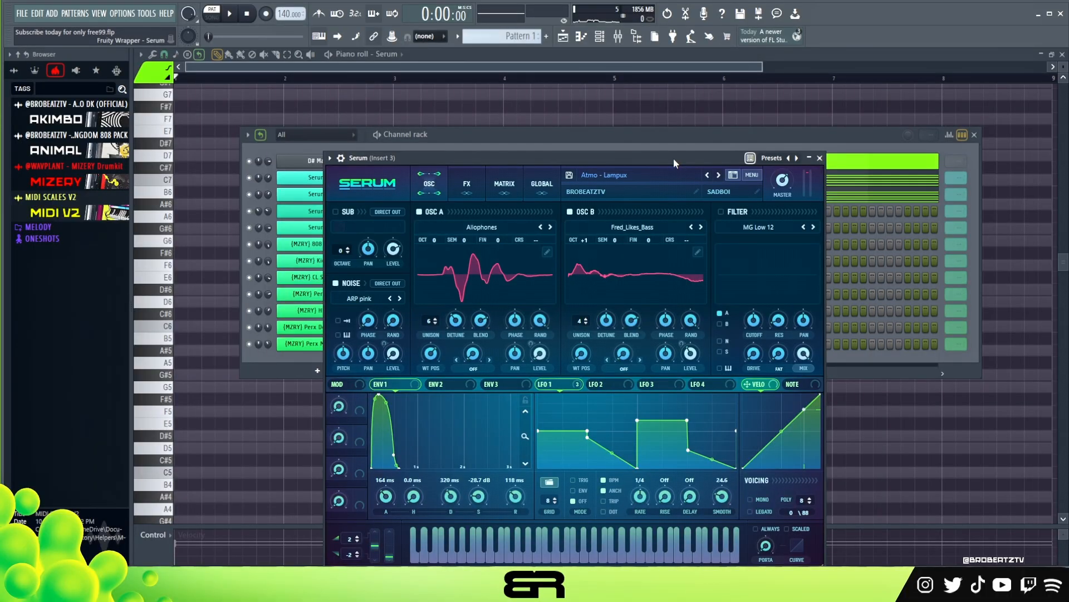
pyautogui.moveTo(673, 159); pyautogui.dragTo(676, 132)
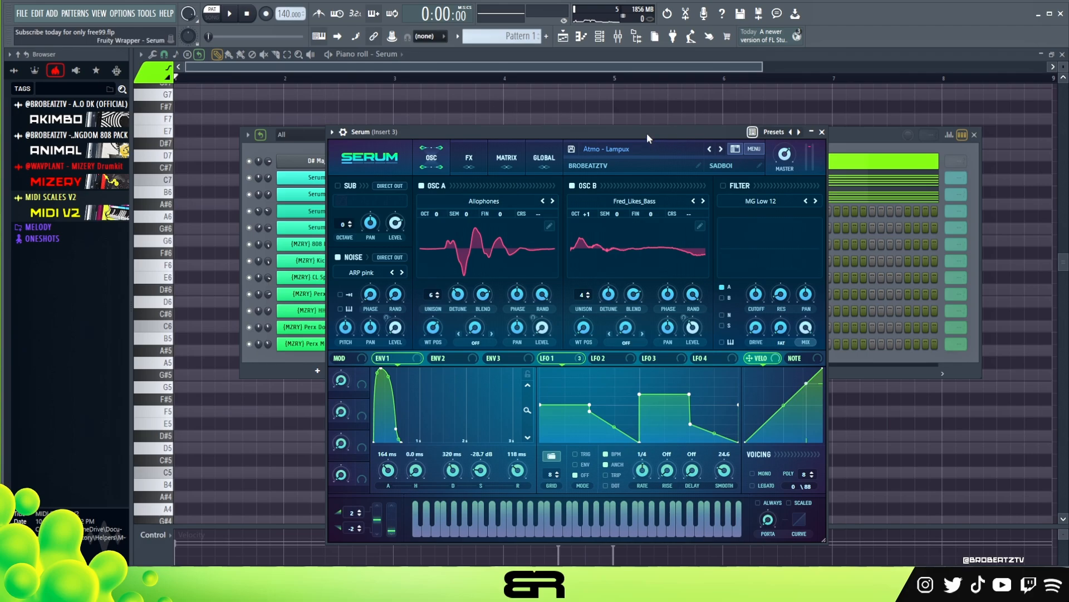
pyautogui.moveTo(641, 132)
pyautogui.mouseDown()
pyautogui.moveTo(686, 132)
pyautogui.moveTo(621, 135)
pyautogui.moveTo(676, 134)
pyautogui.moveTo(630, 129)
pyautogui.mouseUp()
pyautogui.press('s')
pyautogui.press('e')
pyautogui.press('f')
pyautogui.press('s')
pyautogui.press('e')
pyautogui.press('a')
pyautogui.press('w')
pyautogui.press('f')
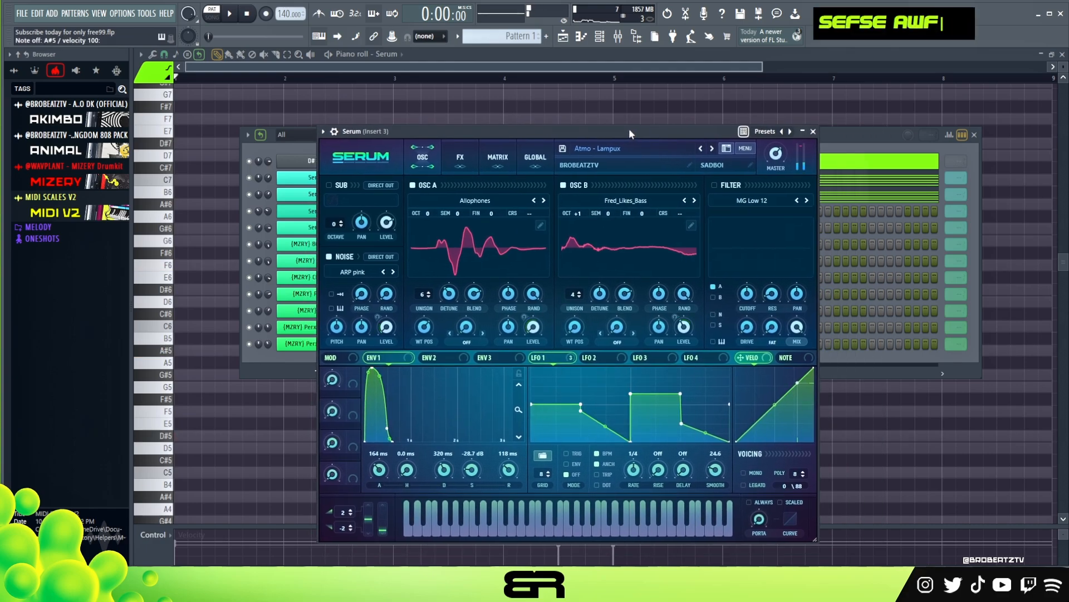
# Close the third Serum's plugin window and open that channel's empty piano roll.
pyautogui.doubleClick(675, 134)
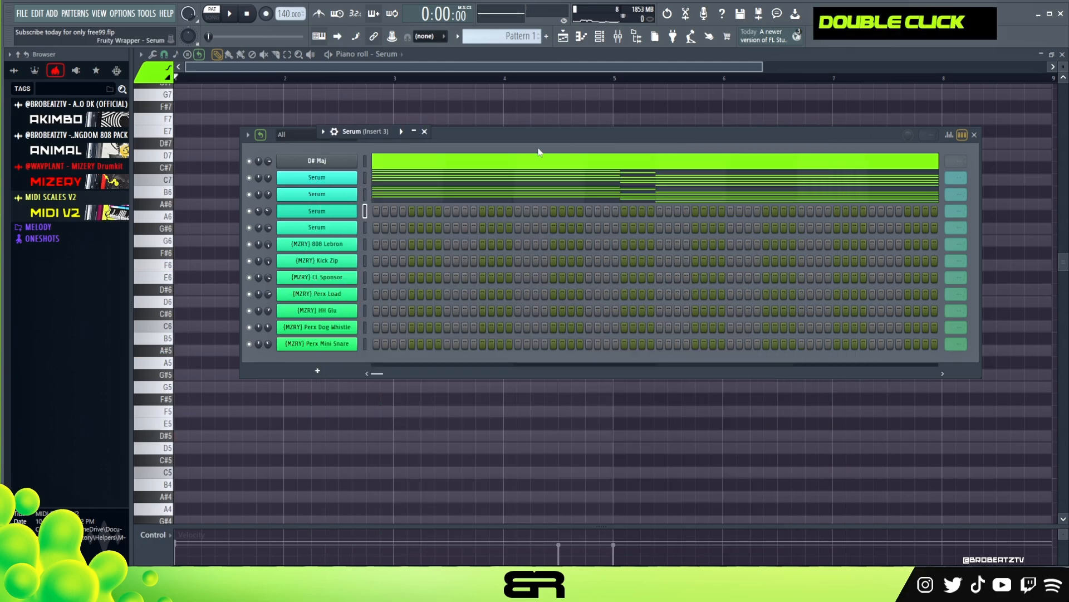
pyautogui.doubleClick(382, 132)
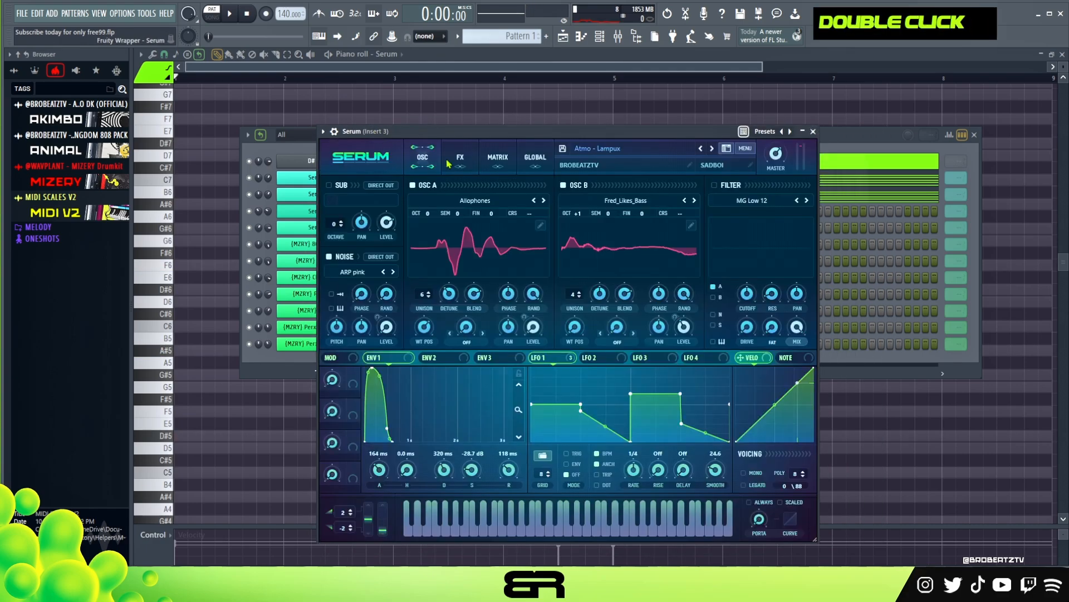
pyautogui.click(813, 132)
pyautogui.rightClick(211, 241)
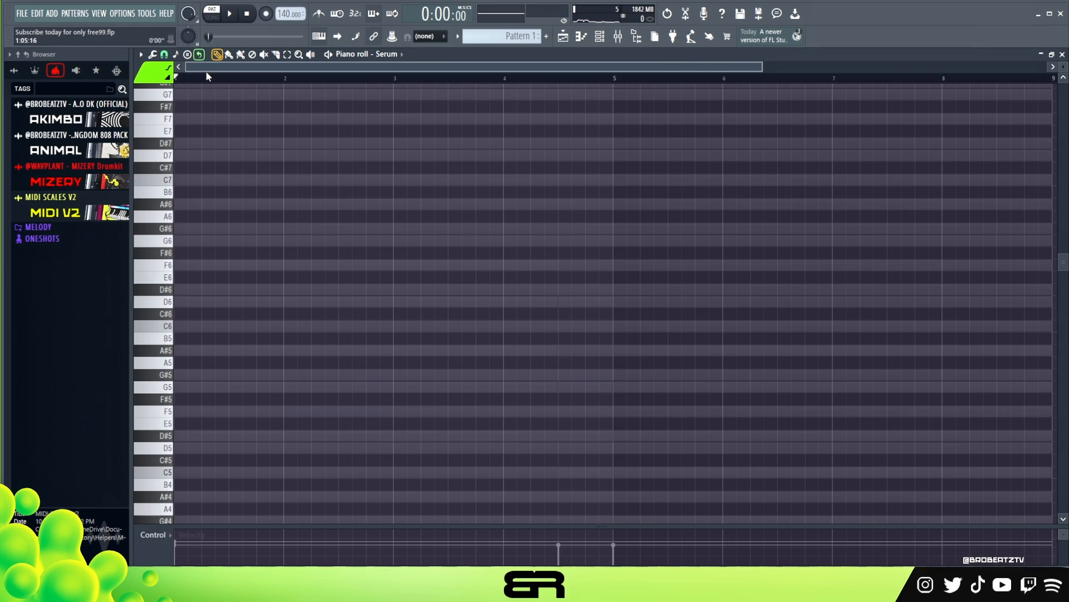
pyautogui.scroll(3, 209, 71)
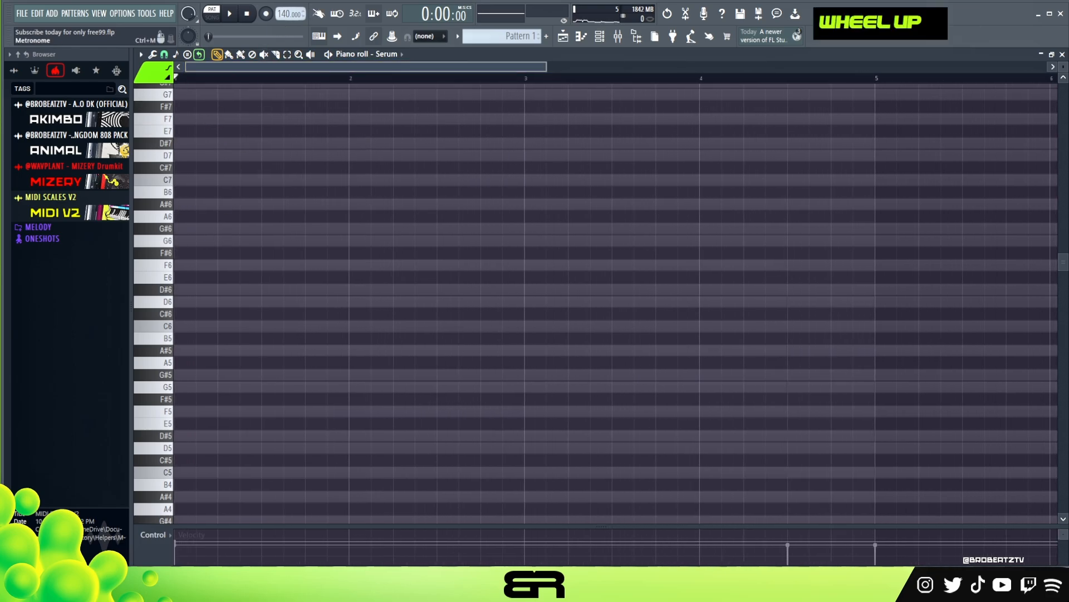
# Place a D#6 note on beat 2 of bar 1, audition it, and lengthen it.
pyautogui.press('space')
pyautogui.press('space')
pyautogui.press('space')
pyautogui.press('space')
pyautogui.press('space')
pyautogui.click(219, 290)
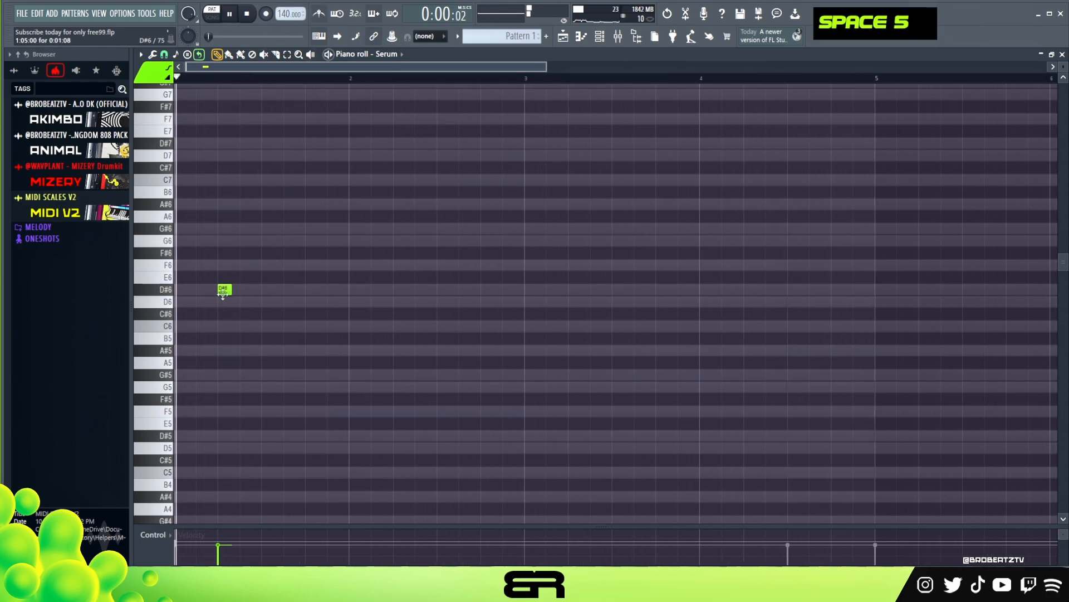
pyautogui.press('space')
pyautogui.press('space')
pyautogui.moveTo(233, 292); pyautogui.dragTo(251, 301)
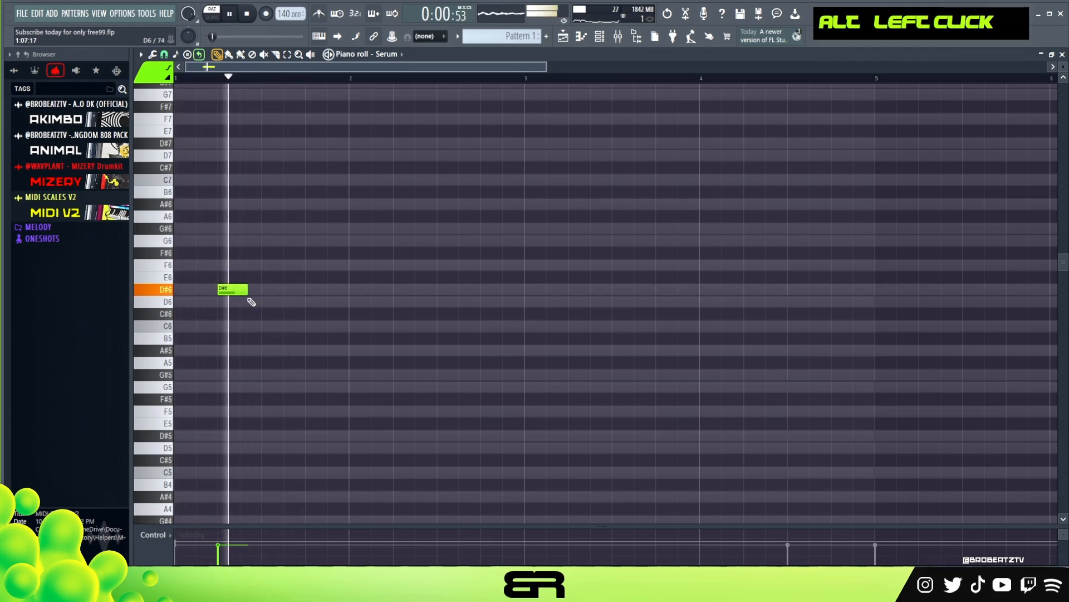
# Set the snap to 1/3 beat, add staggered F6 and G6 notes after D#6, and audition the run.
pyautogui.keyDown('alt'); pyautogui.click(236, 264); pyautogui.keyUp('alt')
pyautogui.rightClick(245, 264)
pyautogui.click(163, 54)
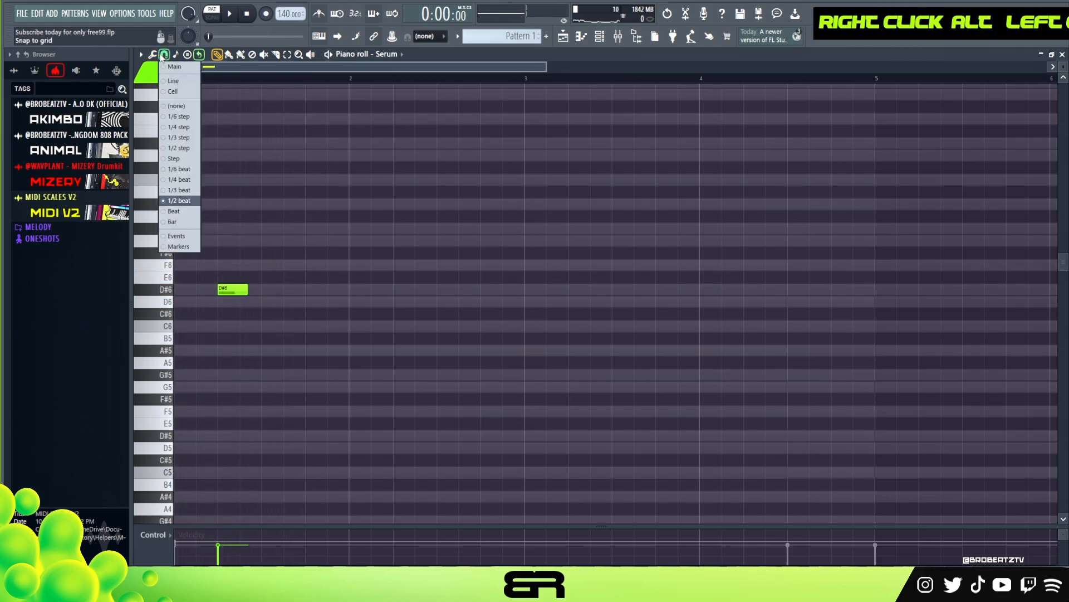
pyautogui.click(178, 190)
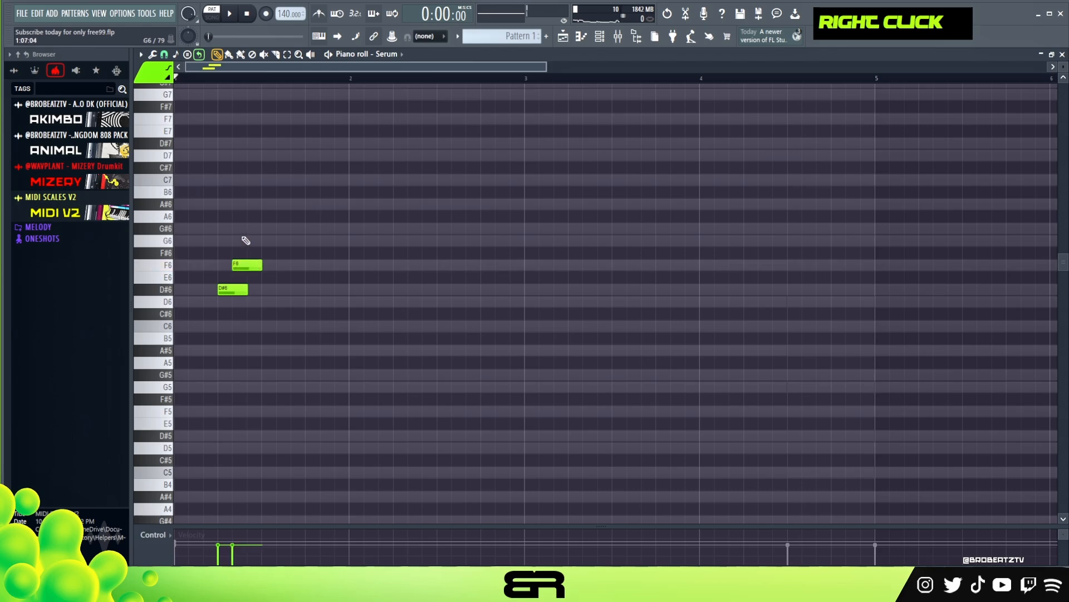
pyautogui.press('space')
pyautogui.press('space')
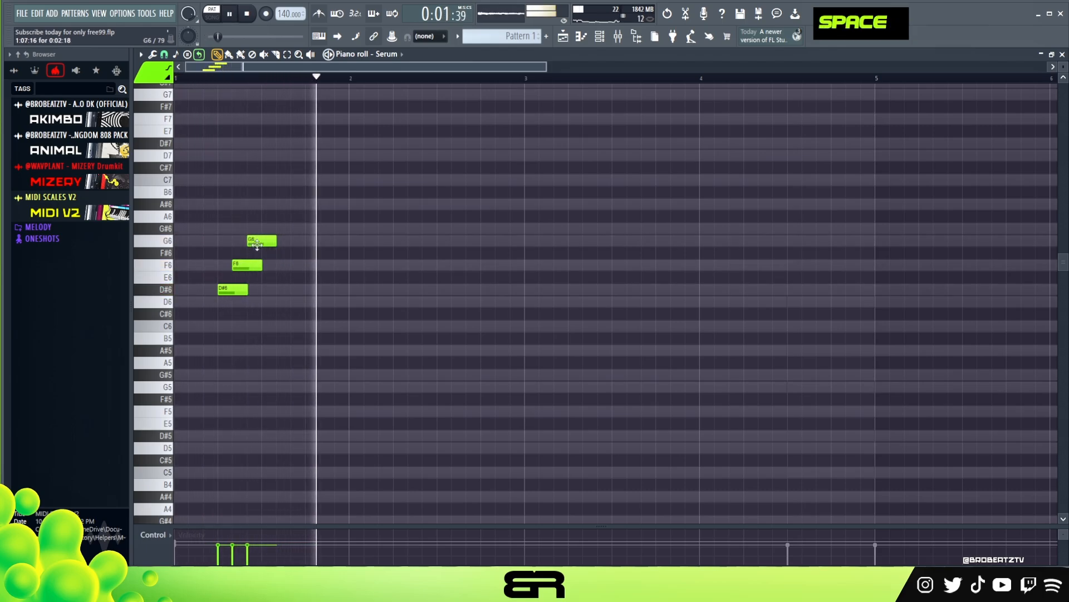
# Set the snap to 1/6 beat and move F6 to start 1/6 beat after D#6.
pyautogui.click(165, 55)
pyautogui.click(179, 169)
pyautogui.moveTo(230, 221); pyautogui.dragTo(246, 264)
pyautogui.scroll(4, 248, 233)
pyautogui.rightClick(309, 168)
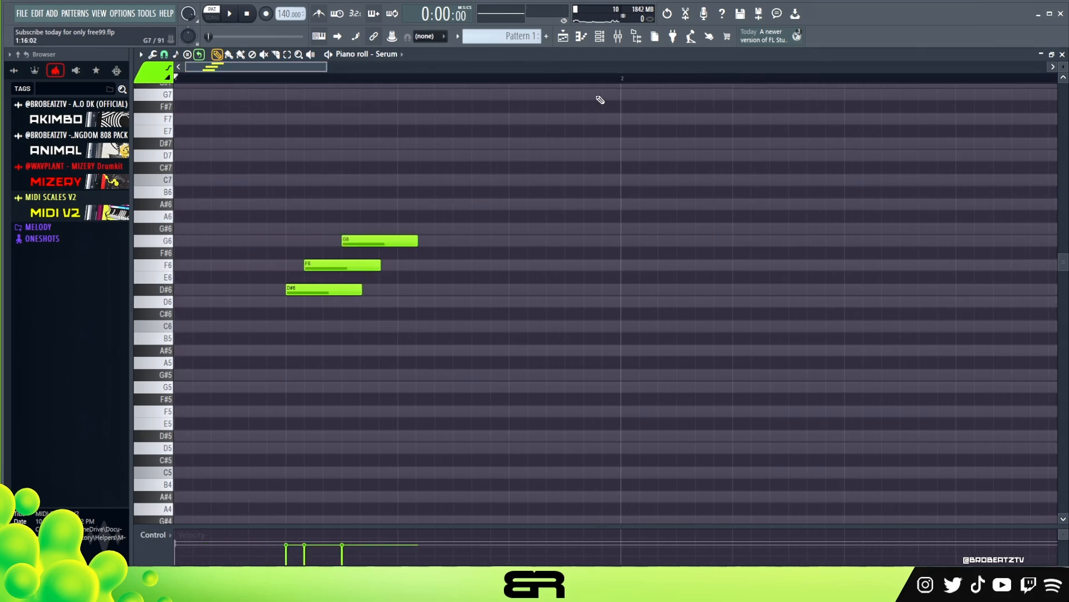
# Mark the last beat of bar 1 using Beat snap, restore the 1/6 beat snap, and clear the time selection.
pyautogui.doubleClick(516, 85)
pyautogui.moveTo(531, 83); pyautogui.dragTo(521, 139)
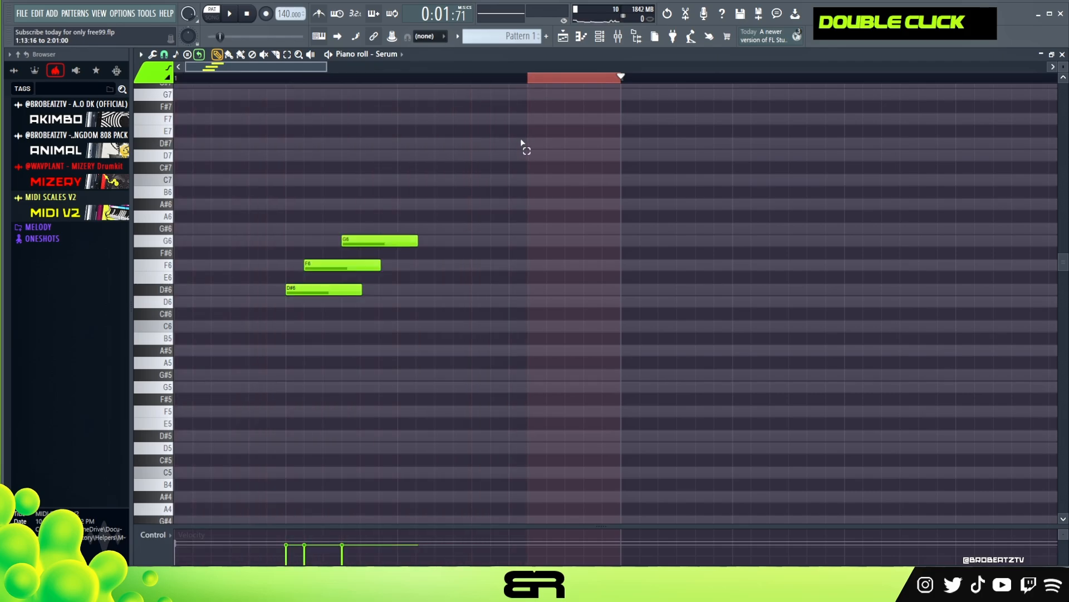
pyautogui.click(164, 55)
pyautogui.click(179, 212)
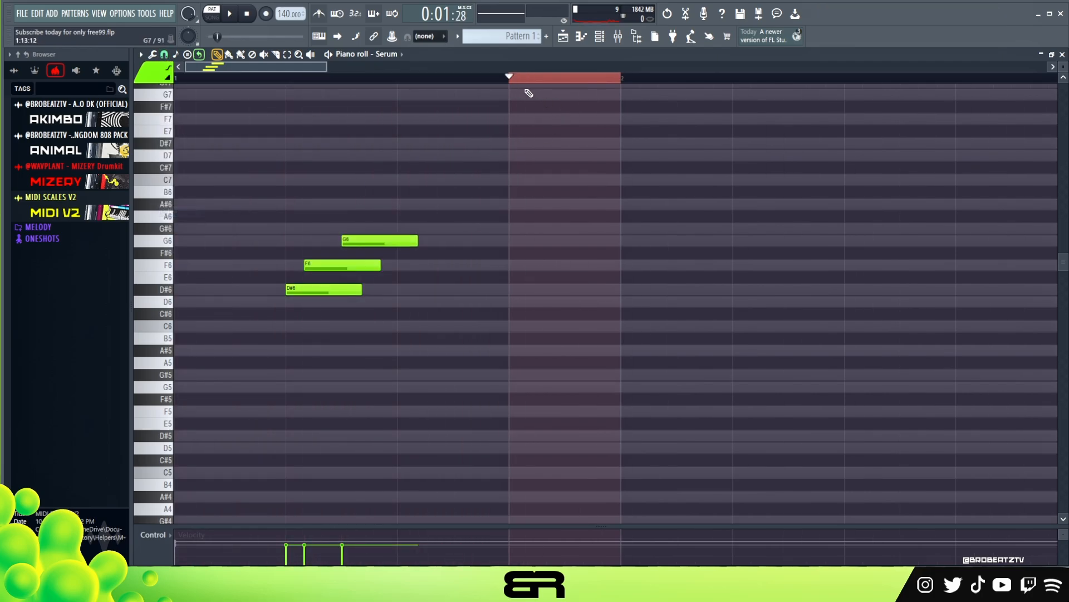
pyautogui.click(164, 54)
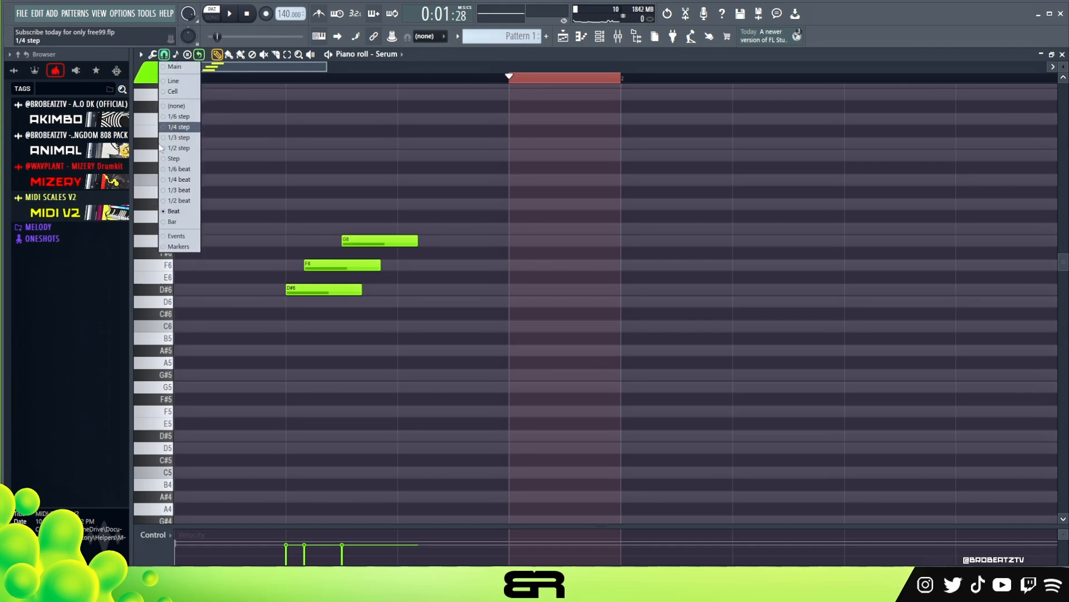
pyautogui.click(179, 170)
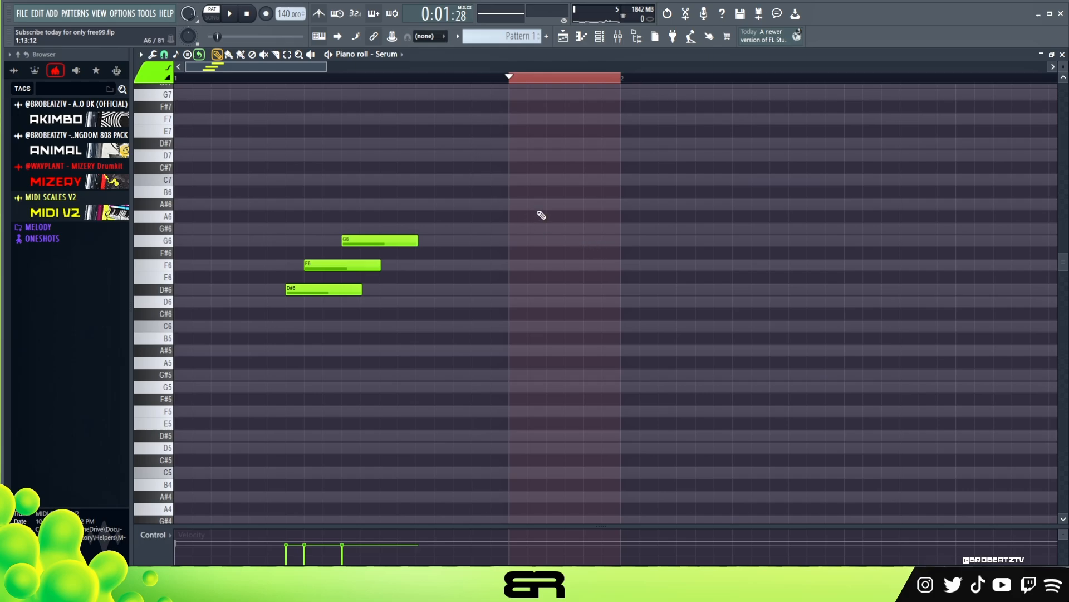
pyautogui.doubleClick(406, 79)
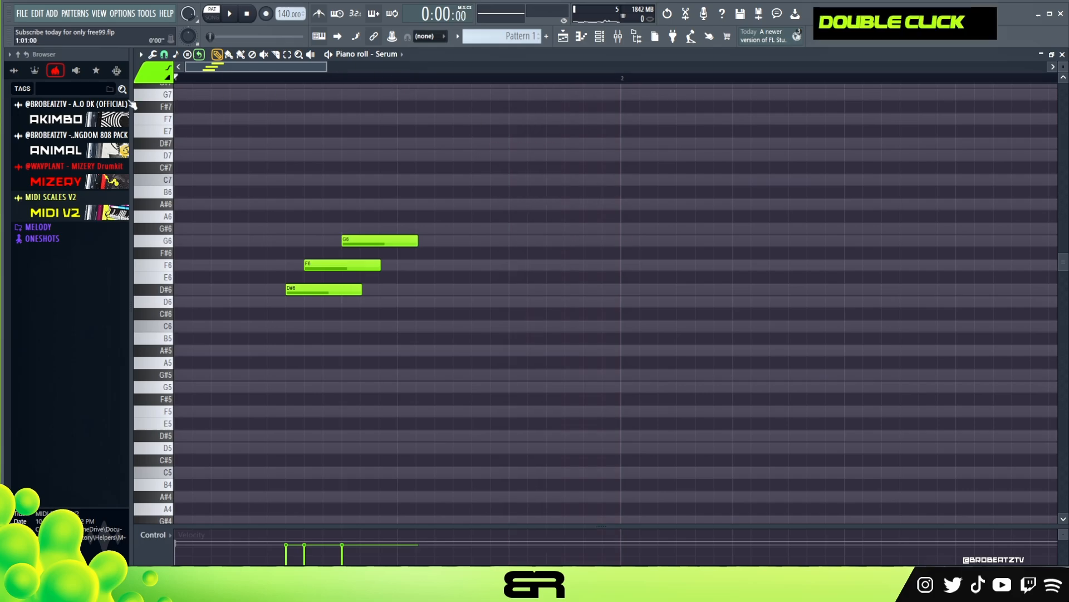
# Shorten D#6, F6 and G6 to about 1/4 beat and move G6 to start 1/6 beat after F6.
pyautogui.moveTo(437, 199); pyautogui.dragTo(332, 282)
pyautogui.moveTo(417, 243); pyautogui.dragTo(367, 248)
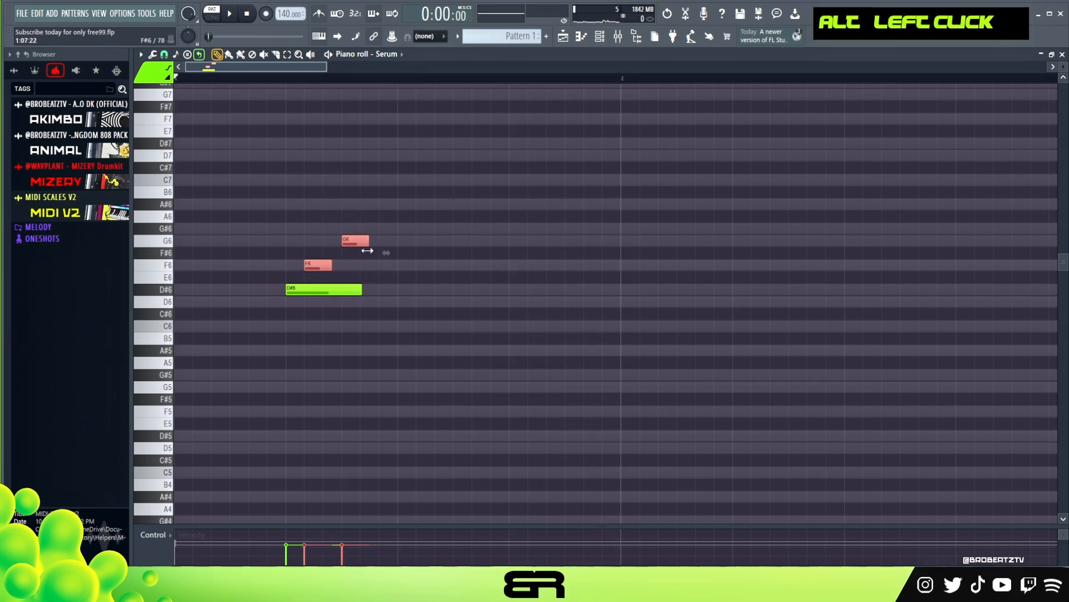
pyautogui.rightClick(369, 276)
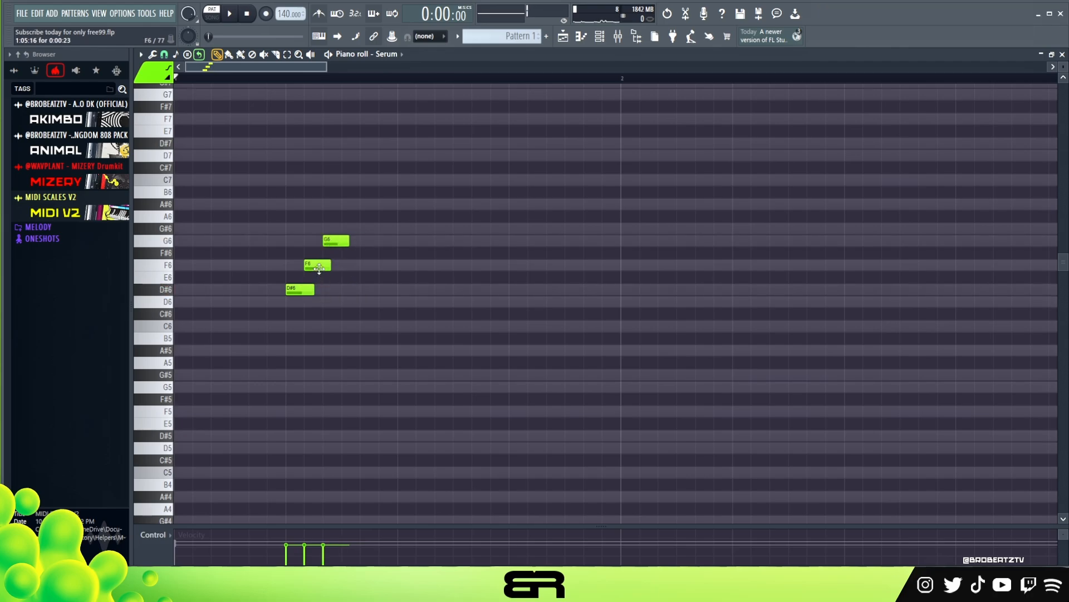
# Duplicate the G6 note as A#6, starting 1/6 beat after it, and play the four-note run.
pyautogui.doubleClick(333, 241)
pyautogui.keyDown('ctrl'); pyautogui.click(336, 240); pyautogui.keyUp('ctrl')
pyautogui.moveTo(333, 238); pyautogui.dragTo(370, 199)
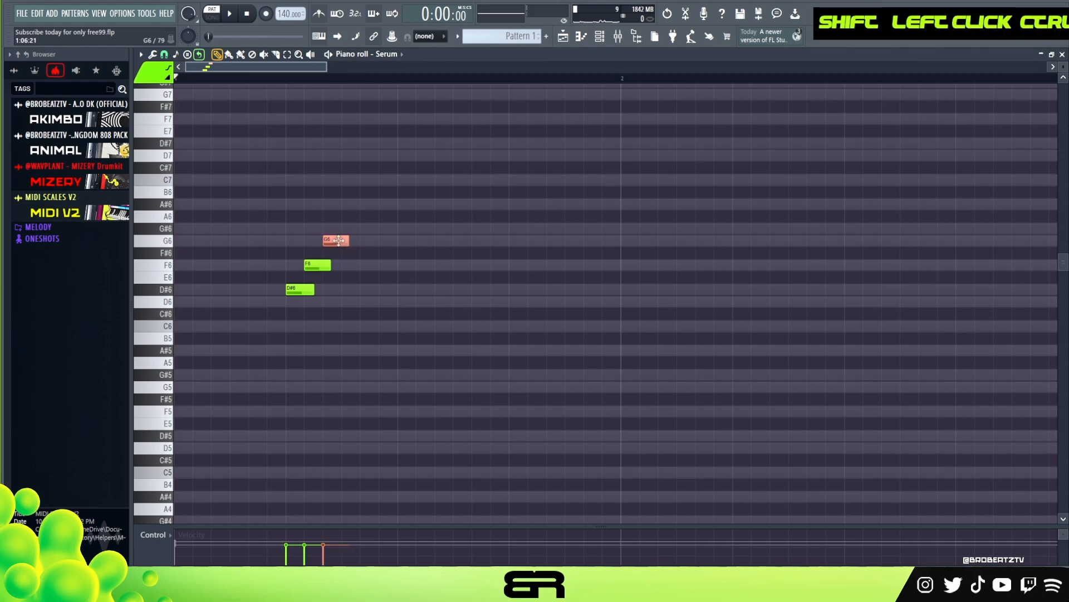
pyautogui.press('space')
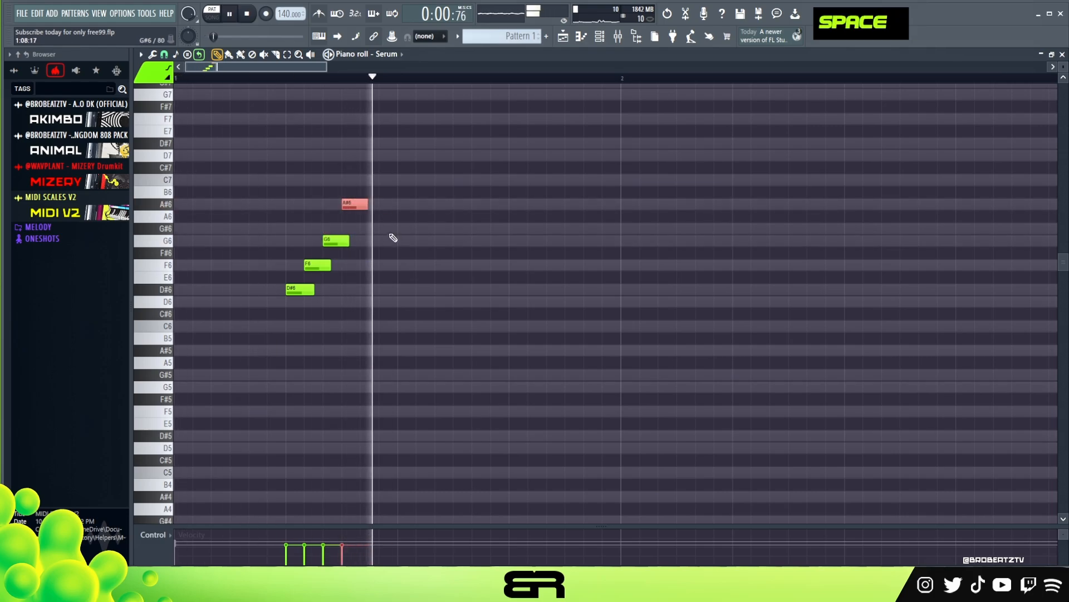
pyautogui.keyDown('ctrl'); pyautogui.rightClick(449, 238); pyautogui.keyUp('ctrl')
pyautogui.press('space')
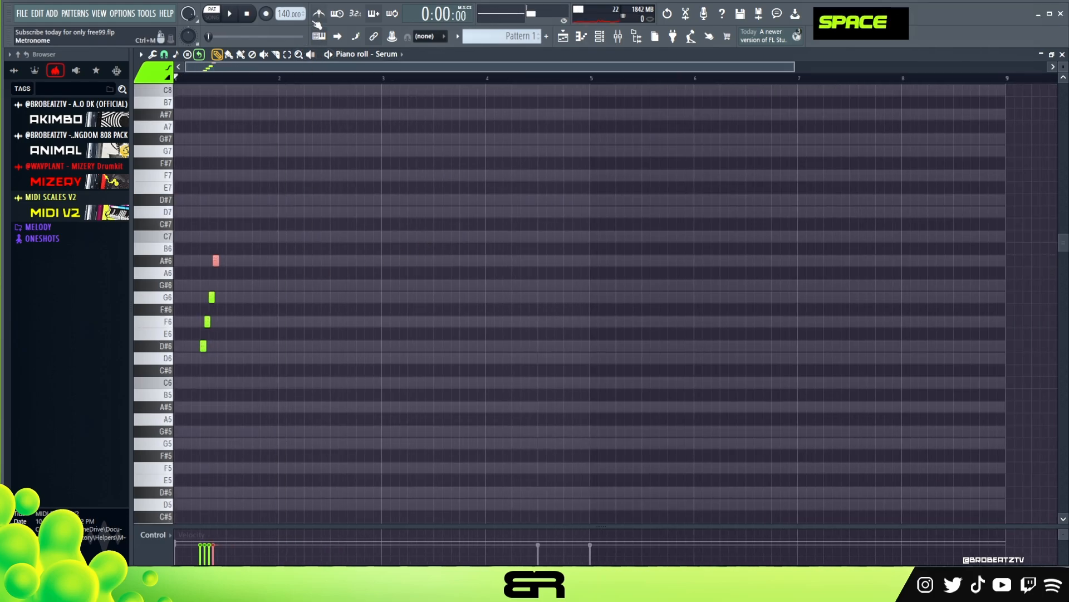
# Audition the four-note run repeatedly and lengthen its D#6 note to about 1/3 beat.
pyautogui.scroll(2, 268, 80)
pyautogui.press('space')
pyautogui.press('space')
pyautogui.press('space')
pyautogui.press('space')
pyautogui.rightClick(279, 312)
pyautogui.press('space')
pyautogui.keyDown('alt'); pyautogui.moveTo(225, 346); pyautogui.dragTo(229, 347); pyautogui.keyUp('alt')
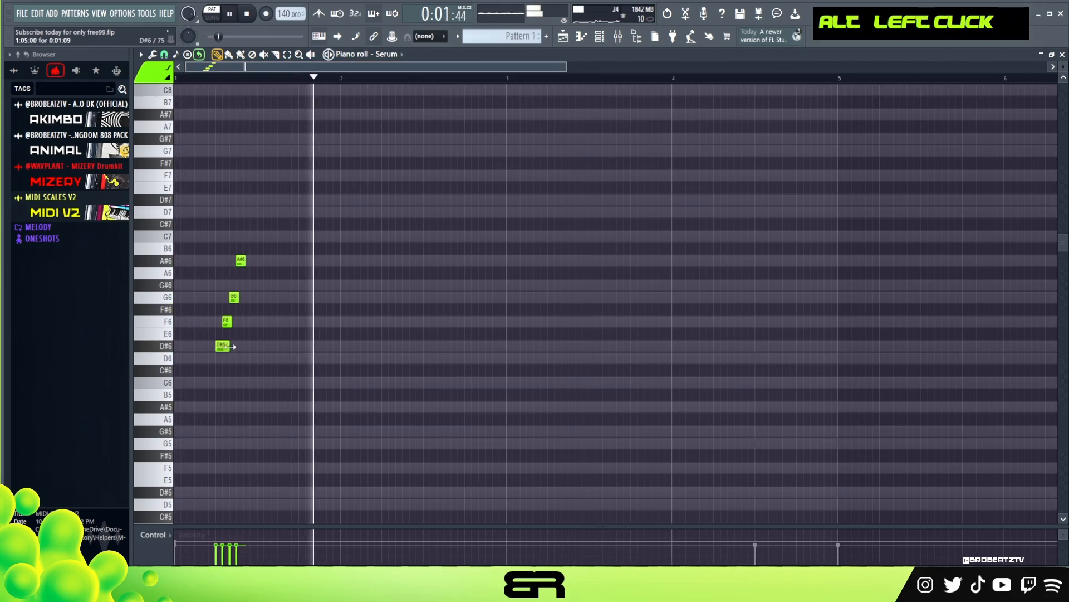
pyautogui.press('space')
pyautogui.press('space')
pyautogui.press('space')
# Try the whole four-note run an octave lower, audition it, and move it back up an octave.
pyautogui.hotkey('ctrl', 'a')
pyautogui.press('space')
pyautogui.hotkey('ctrl', 'Down')
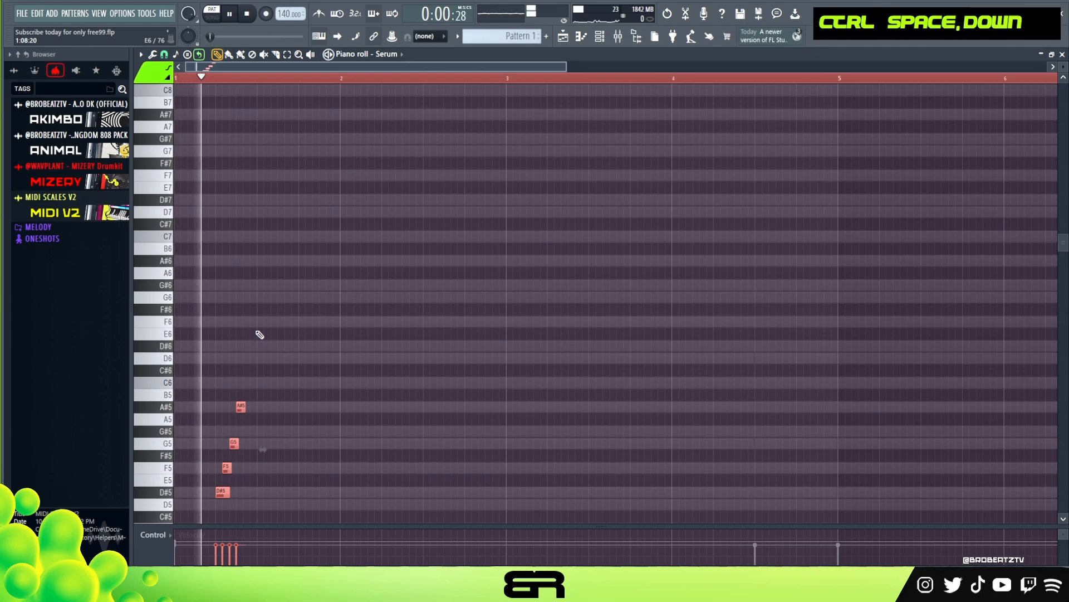
pyautogui.press('space')
pyautogui.press('space')
pyautogui.hotkey('ctrl', 'Up')
pyautogui.press('space')
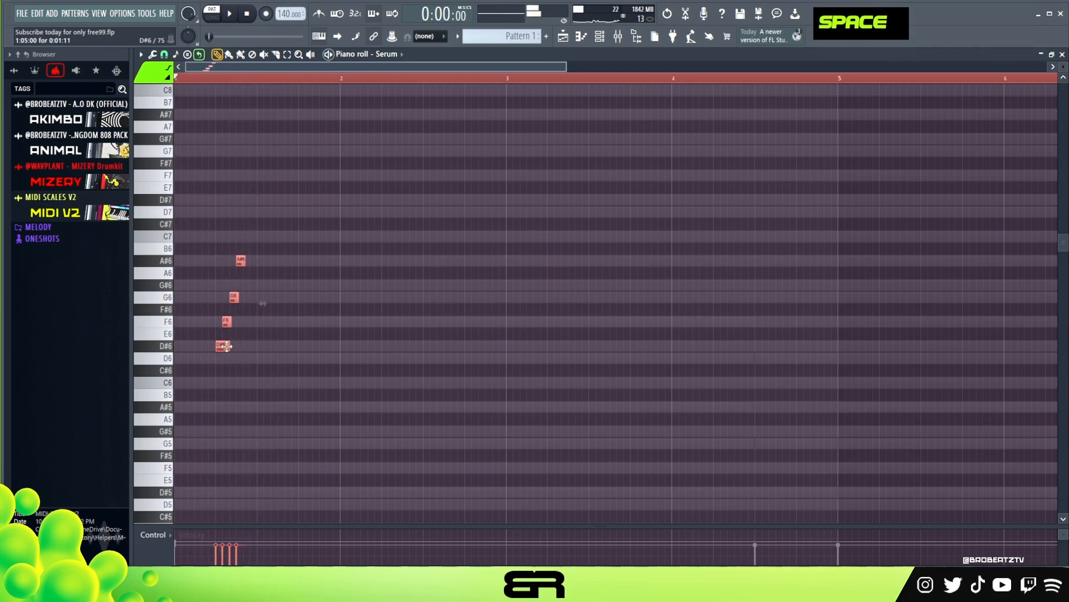
# Duplicate the four-note run onto beat 2 of bars 2, 3 and 4.
pyautogui.keyDown('shift'); pyautogui.moveTo(227, 346); pyautogui.dragTo(296, 345); pyautogui.keyUp('shift')
pyautogui.hotkey('ctrl', 'a')
pyautogui.keyDown('shift'); pyautogui.moveTo(389, 347); pyautogui.dragTo(721, 346); pyautogui.keyUp('shift')
pyautogui.click(466, 373)
# Transpose the bar 2 run up two semitones and raise its third note one further semitone to A#6.
pyautogui.keyDown('ctrl'); pyautogui.moveTo(378, 251); pyautogui.dragTo(441, 356); pyautogui.keyUp('ctrl')
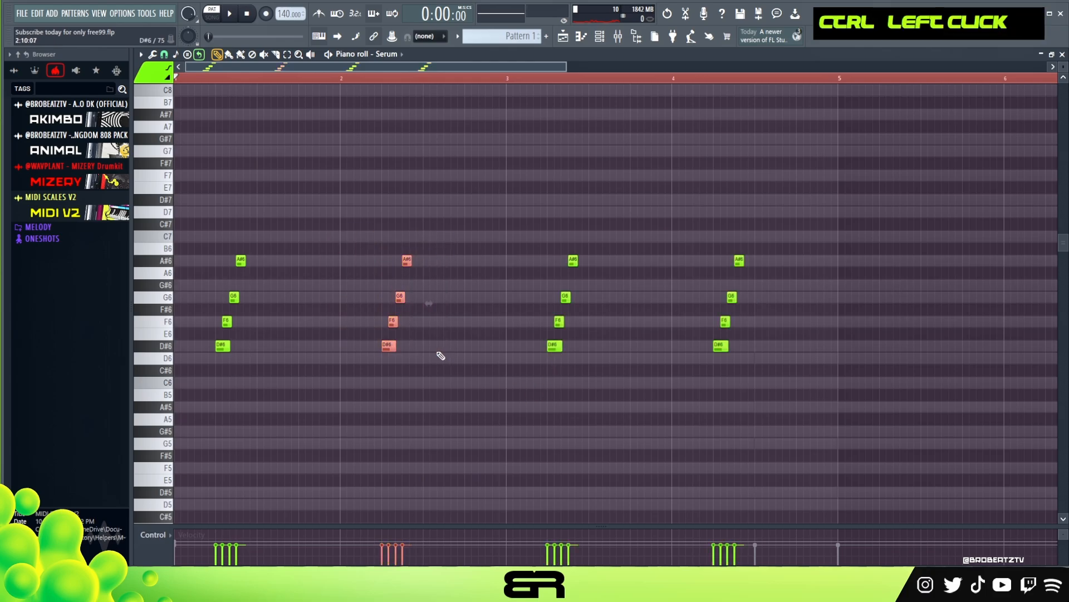
pyautogui.hotkey('shift', 'Up')
pyautogui.hotkey('shift', 'Up')
pyautogui.click(444, 352)
pyautogui.keyDown('ctrl'); pyautogui.click(403, 273); pyautogui.keyUp('ctrl')
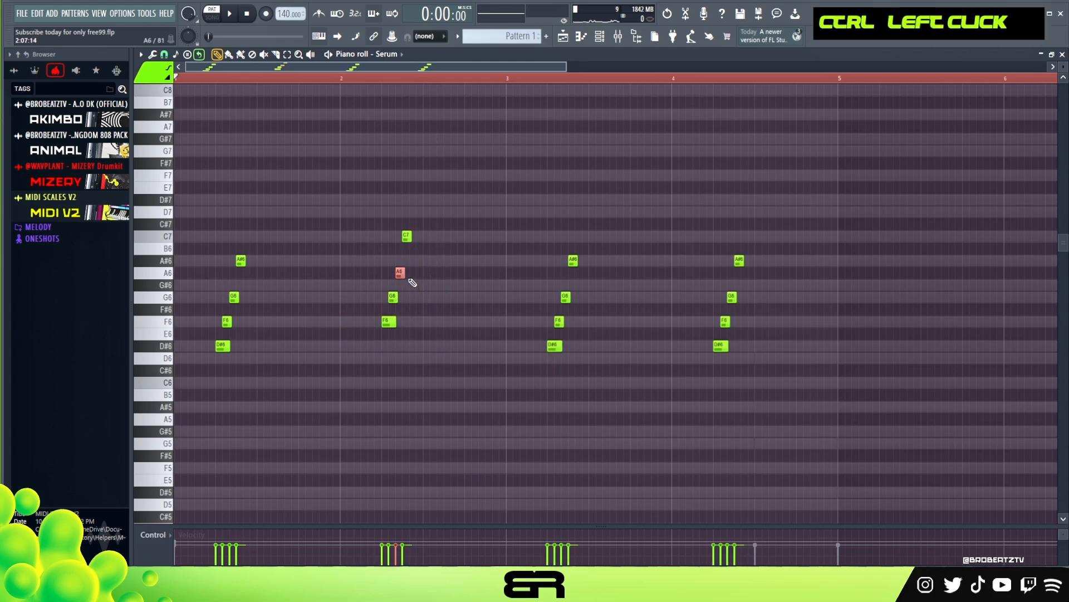
pyautogui.hotkey('shift', 'Up')
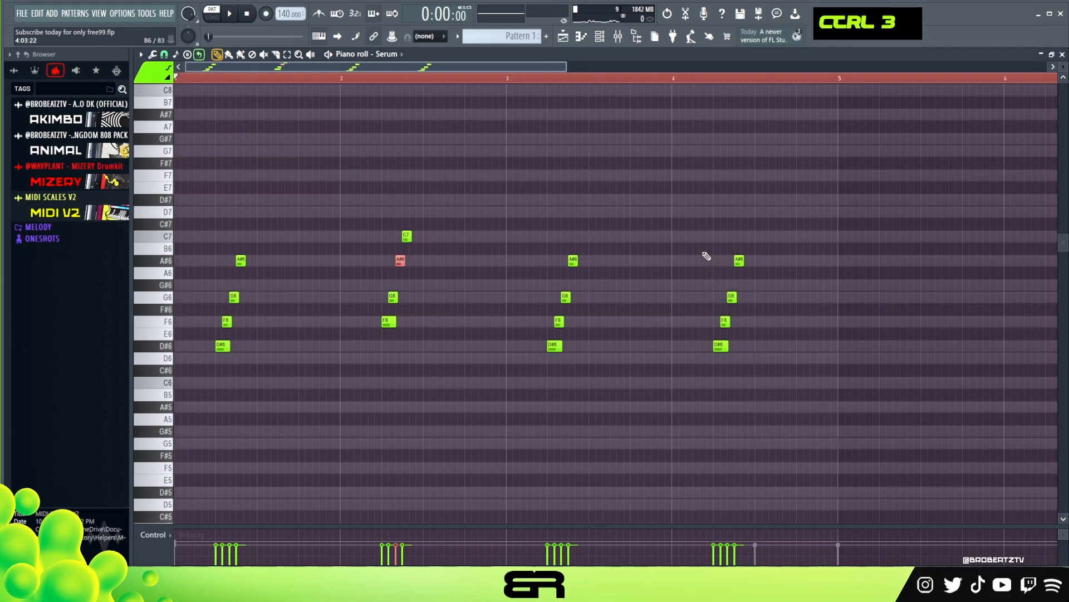
# Replace the bar 4 run with staggered C6, D6, D#6 and F6 notes starting on beat 2.
pyautogui.keyDown('ctrl'); pyautogui.moveTo(706, 256); pyautogui.dragTo(782, 373); pyautogui.keyUp('ctrl')
pyautogui.hotkey('ctrl', 'Down')
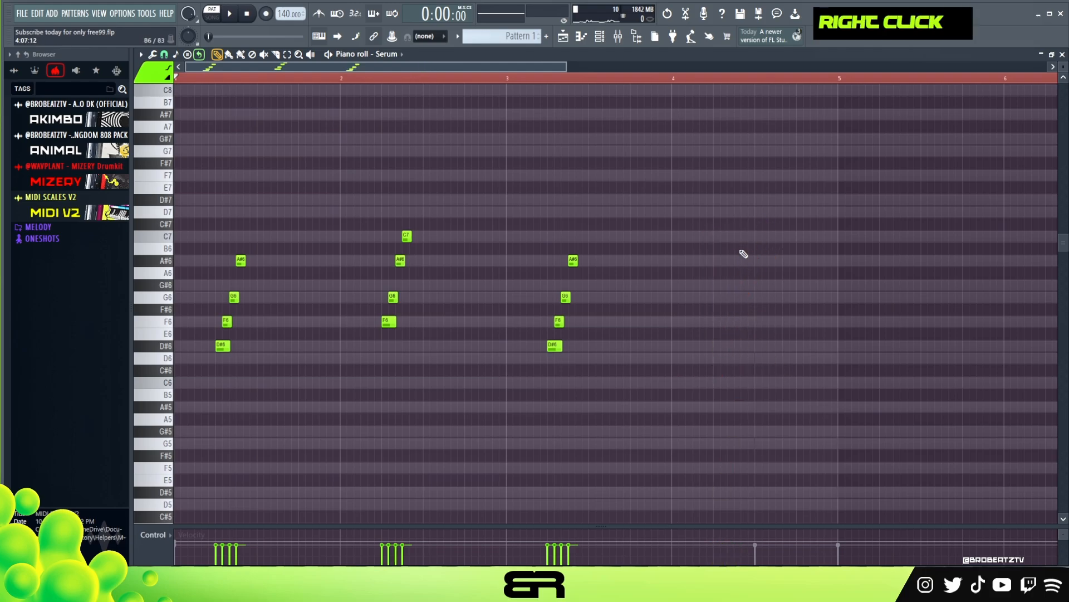
pyautogui.keyDown('ctrl'); pyautogui.moveTo(530, 219); pyautogui.dragTo(538, 253); pyautogui.keyUp('ctrl')
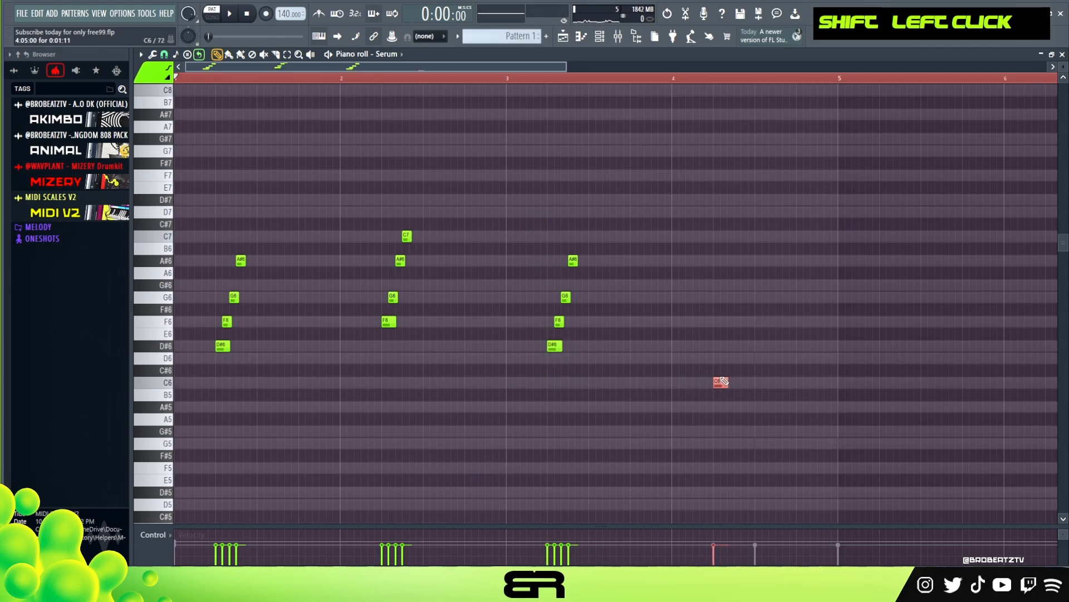
pyautogui.keyDown('shift'); pyautogui.click(733, 346); pyautogui.keyUp('shift')
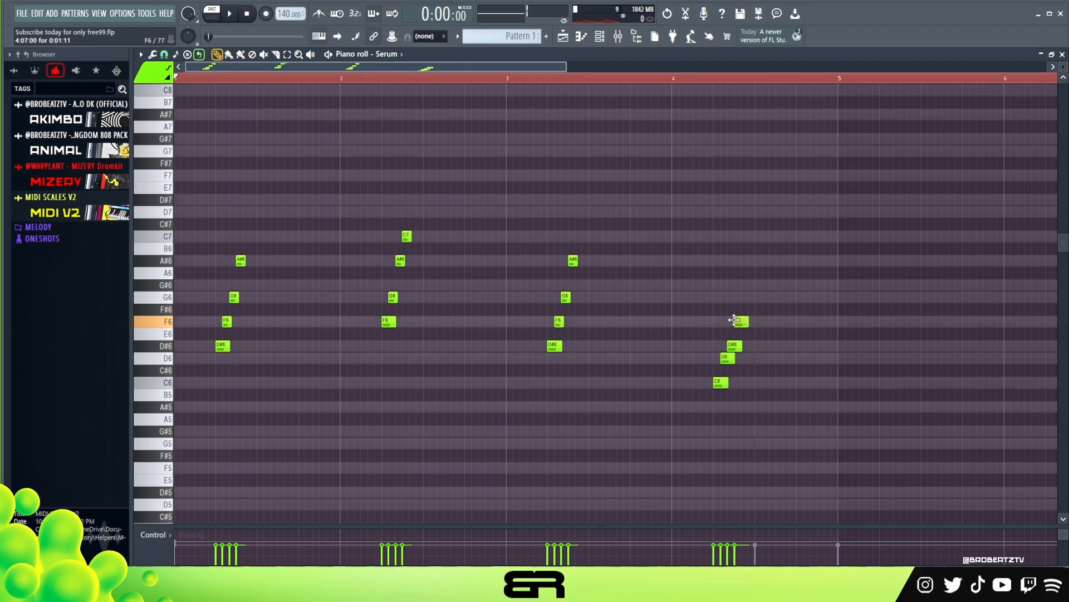
pyautogui.rightClick(742, 325)
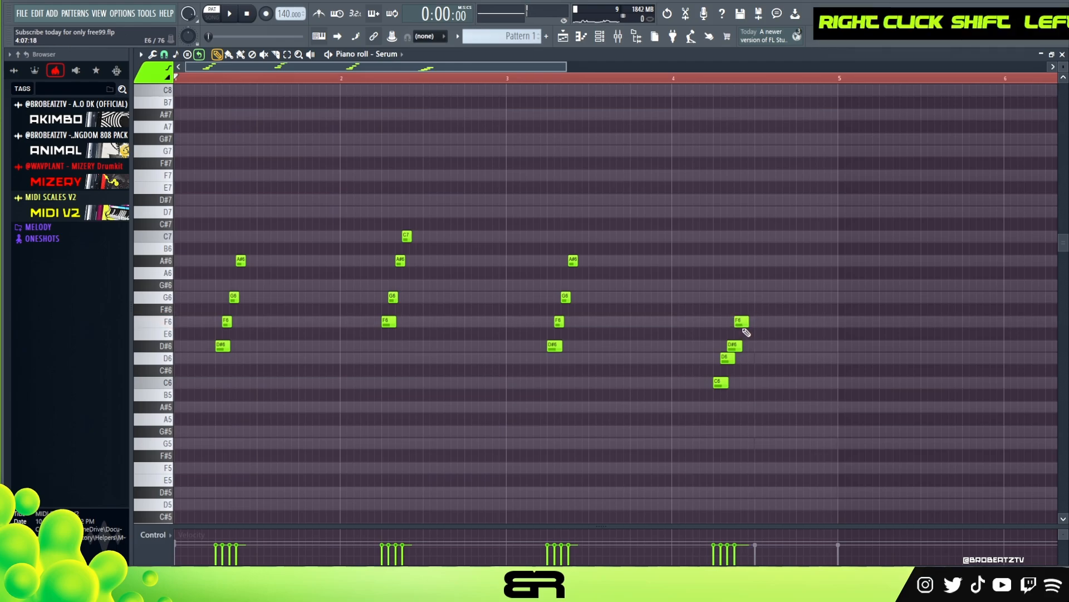
# Add a D6 note on beat 3 of bar 4 and play back the melody.
pyautogui.keyDown('ctrl'); pyautogui.click(729, 358); pyautogui.keyUp('ctrl')
pyautogui.moveTo(755, 358); pyautogui.dragTo(762, 358)
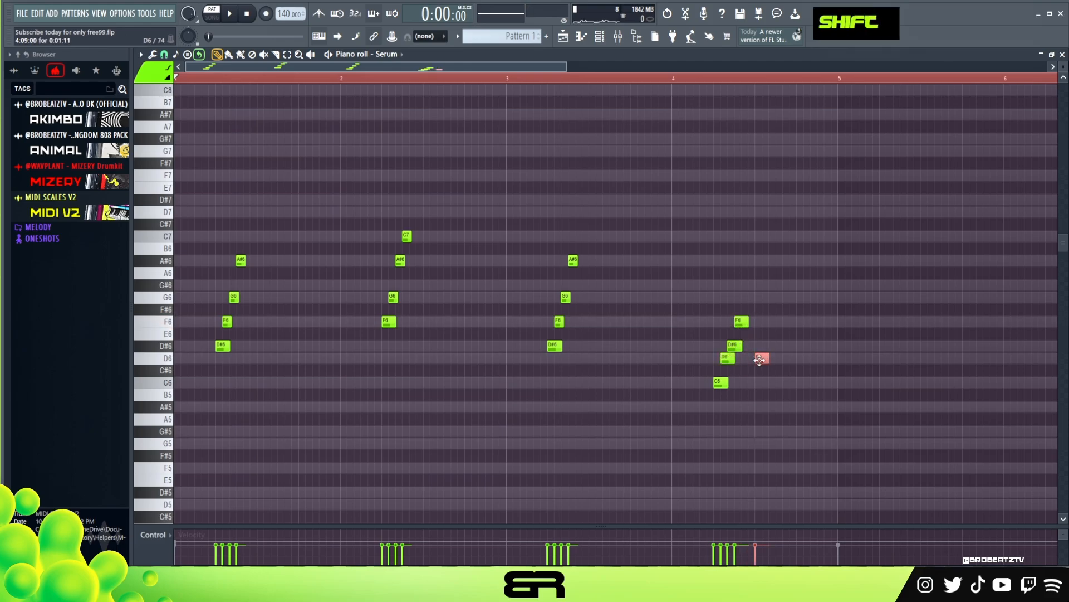
pyautogui.press('space')
pyautogui.press('space')
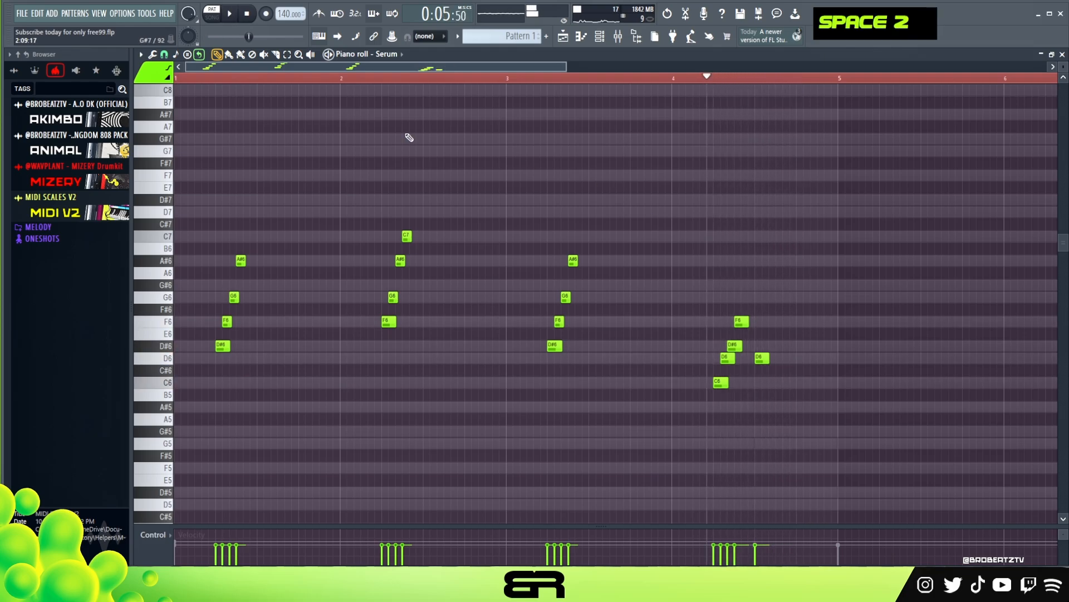
# Play back the melody, then shorten all five notes in bar 4 to match the brief notes of the other runs.
pyautogui.press('space')
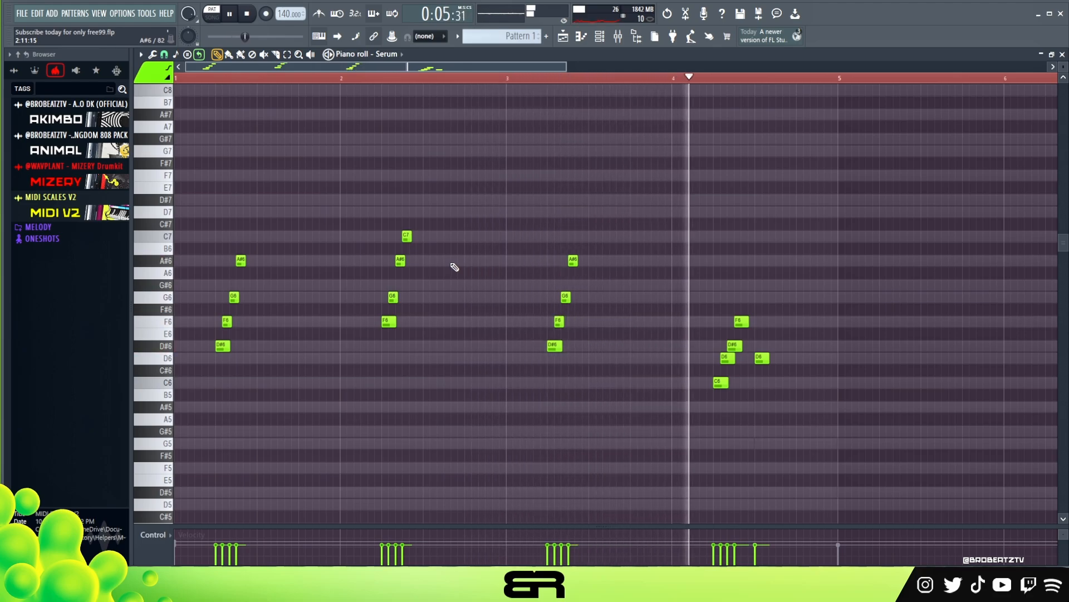
pyautogui.press('space')
pyautogui.moveTo(652, 268); pyautogui.dragTo(670, 313)
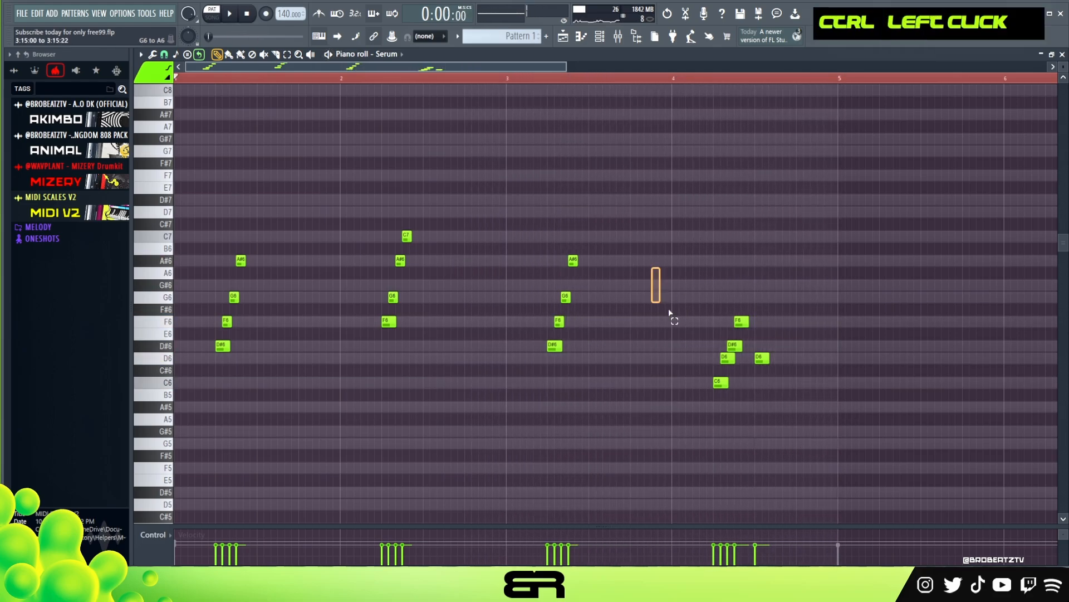
pyautogui.keyDown('ctrl'); pyautogui.keyDown('shift'); pyautogui.click(760, 358); pyautogui.keyUp('shift'); pyautogui.keyUp('ctrl')
pyautogui.moveTo(769, 361); pyautogui.dragTo(761, 358)
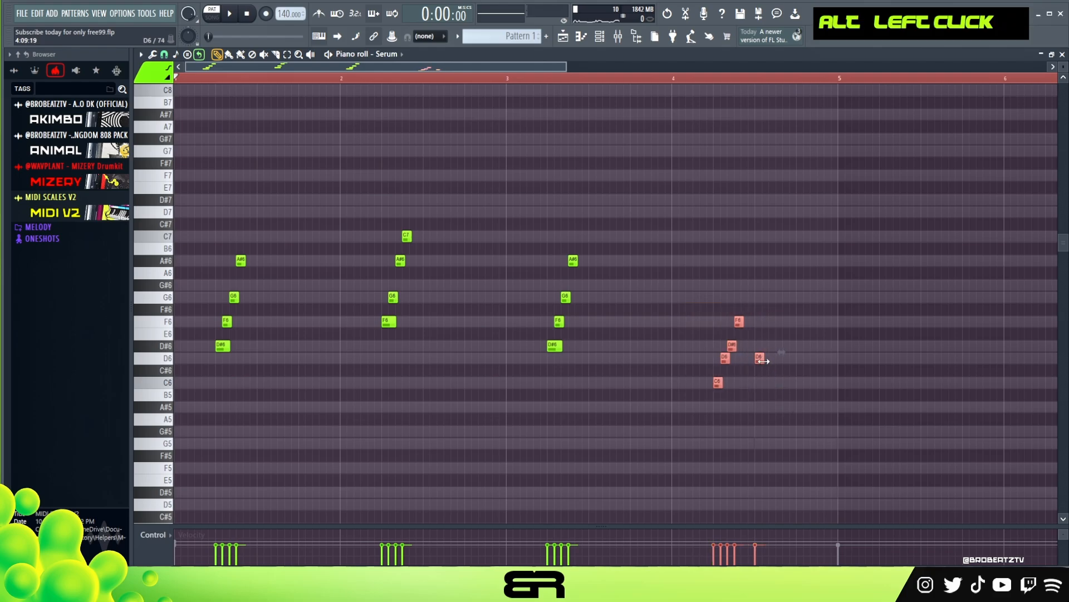
pyautogui.rightClick(715, 357)
pyautogui.scroll(-3, 442, 83)
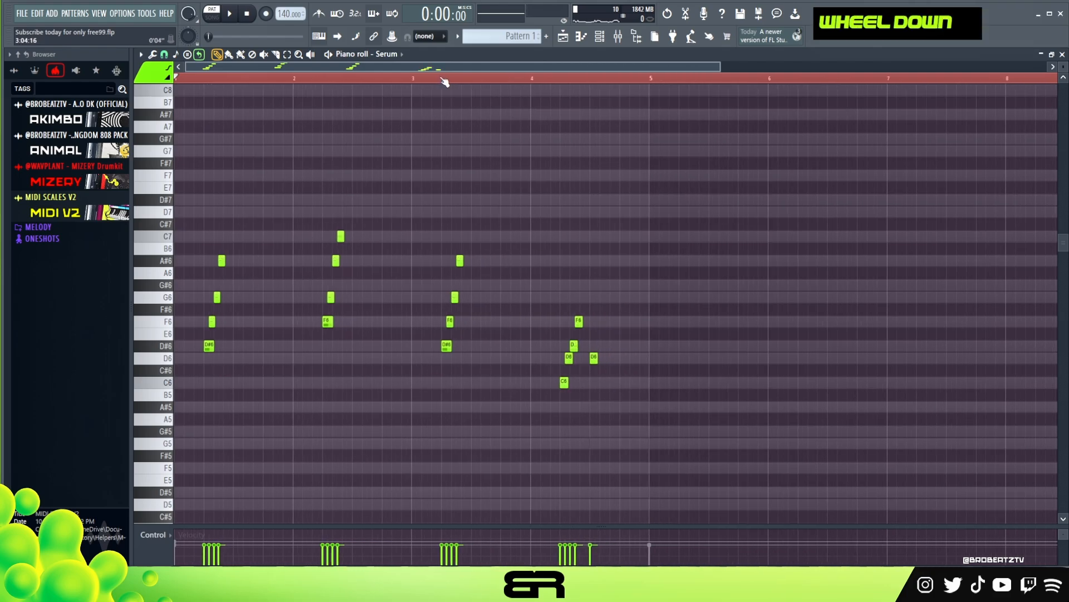
# Copy the runs from bars 1, 3 and 4 to bars 5, 7 and 8, one octave lower.
pyautogui.scroll(1, 442, 81)
pyautogui.scroll(-1, 511, 215)
pyautogui.scroll(1, 422, 87)
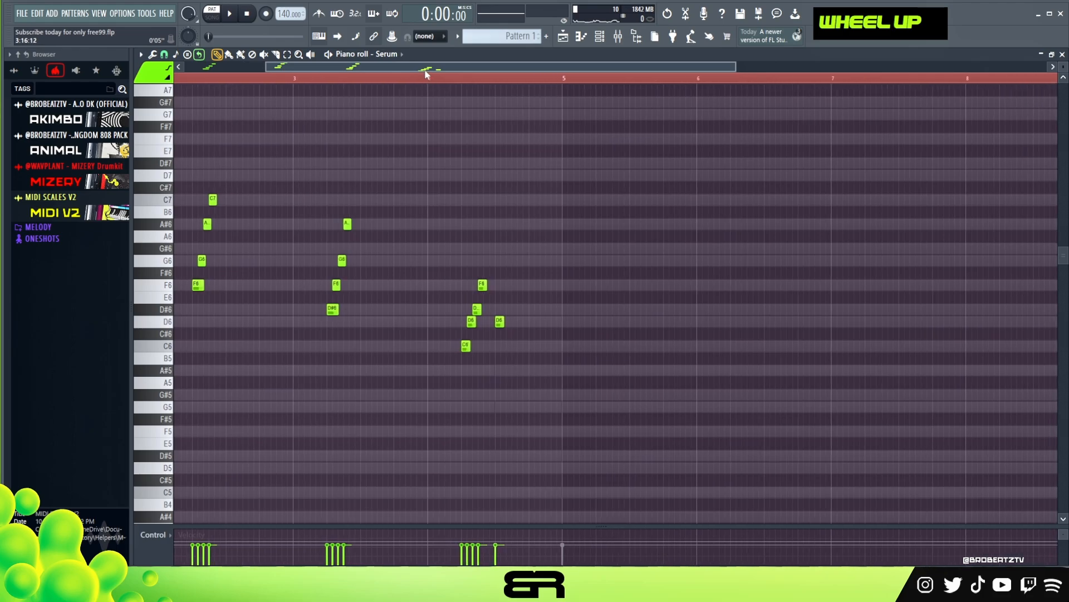
pyautogui.moveTo(236, 201)
pyautogui.mouseDown()
pyautogui.moveTo(258, 341)
pyautogui.moveTo(272, 342)
pyautogui.mouseUp()
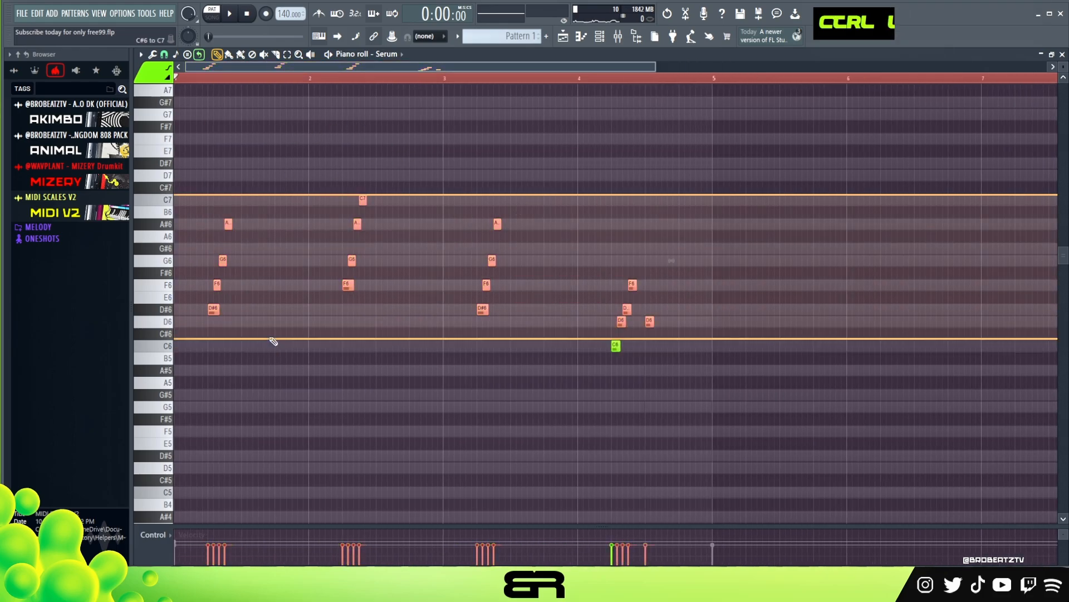
pyautogui.rightClick(272, 341)
pyautogui.moveTo(456, 189); pyautogui.dragTo(764, 461)
pyautogui.moveTo(292, 218); pyautogui.dragTo(668, 320)
pyautogui.moveTo(217, 309); pyautogui.dragTo(756, 310)
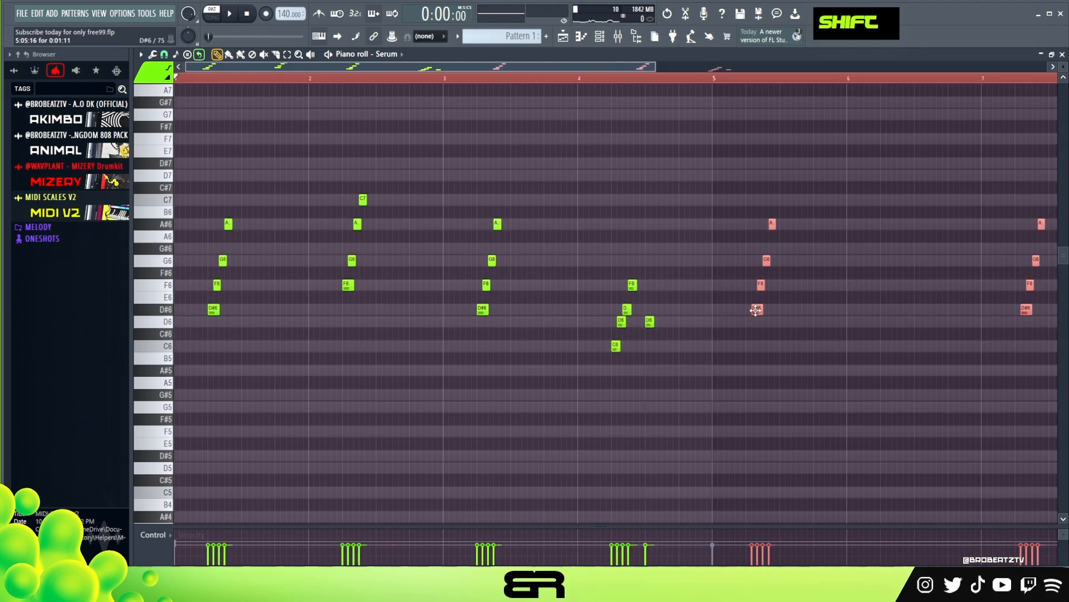
pyautogui.hotkey('ctrl', 'Down')
pyautogui.rightClick(568, 96)
# Inspect the runs and play back the full eight-bar melody.
pyautogui.scroll(-2, 563, 83)
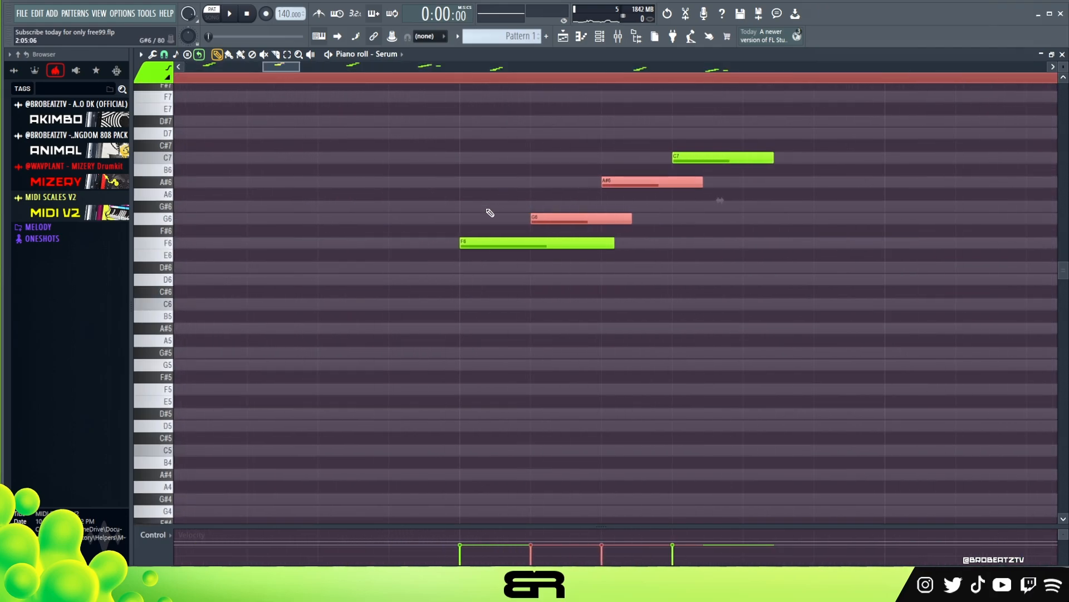
pyautogui.keyDown('ctrl'); pyautogui.rightClick(481, 214); pyautogui.keyUp('ctrl')
pyautogui.rightClick(546, 205)
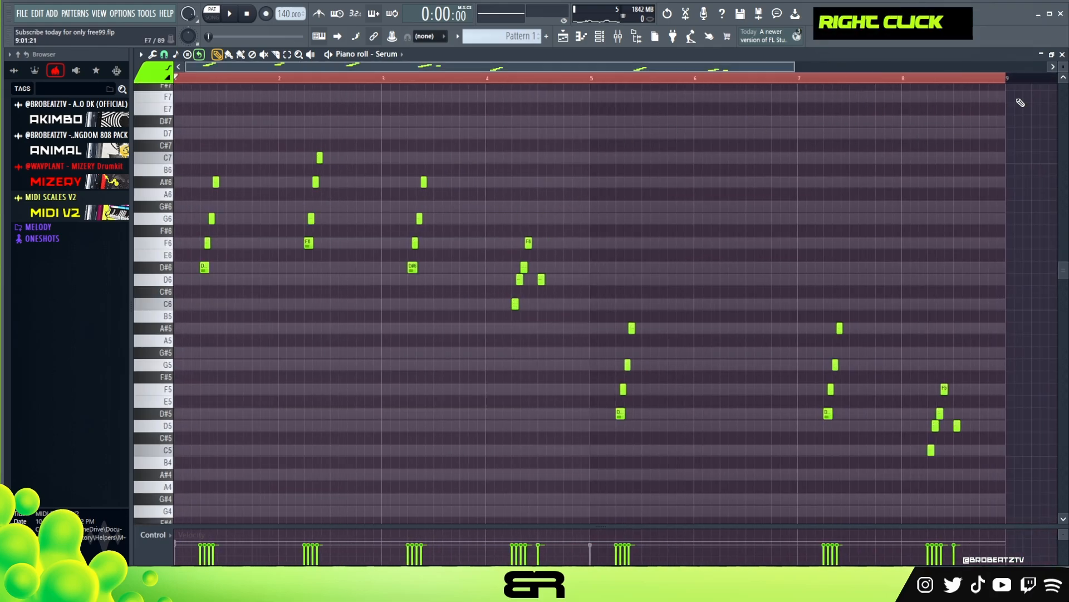
pyautogui.moveTo(794, 69)
pyautogui.mouseDown()
pyautogui.moveTo(763, 78)
pyautogui.moveTo(797, 84)
pyautogui.mouseUp()
pyautogui.scroll(1, 876, 89)
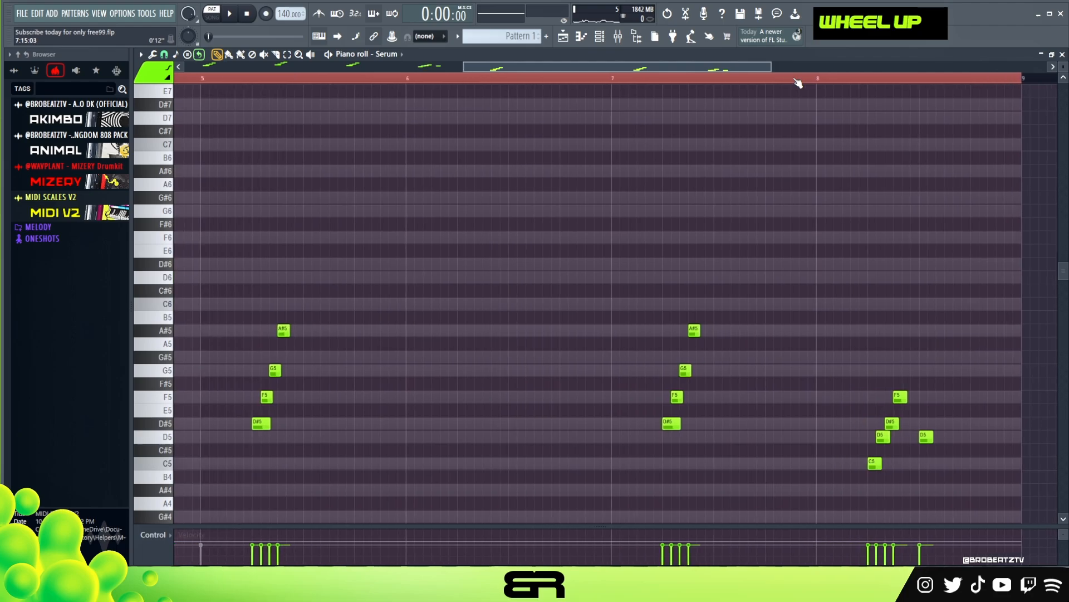
pyautogui.press('space')
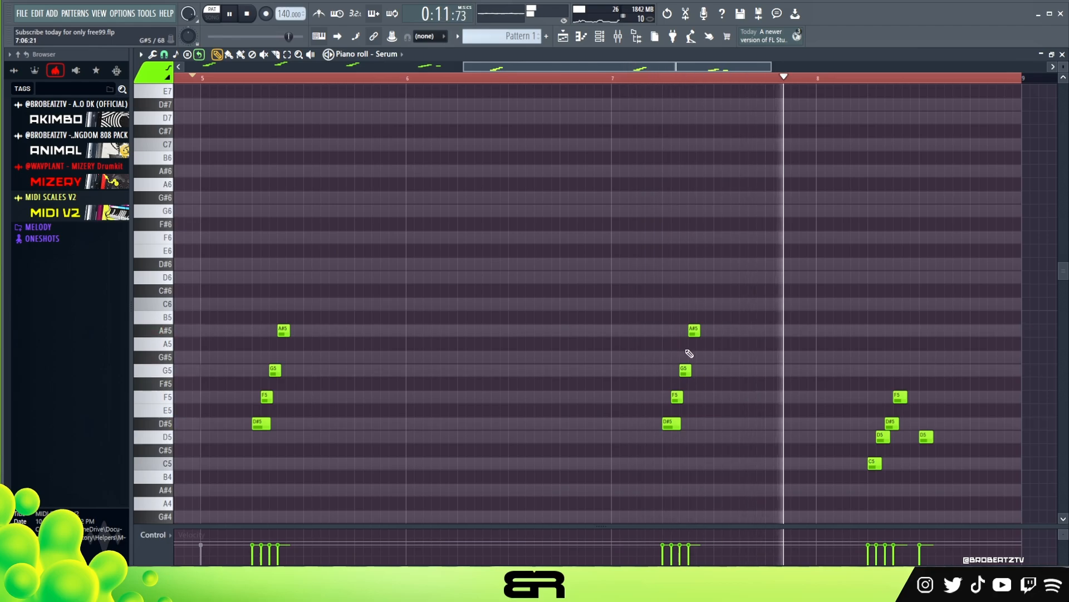
pyautogui.keyDown('ctrl'); pyautogui.rightClick(604, 305); pyautogui.keyUp('ctrl')
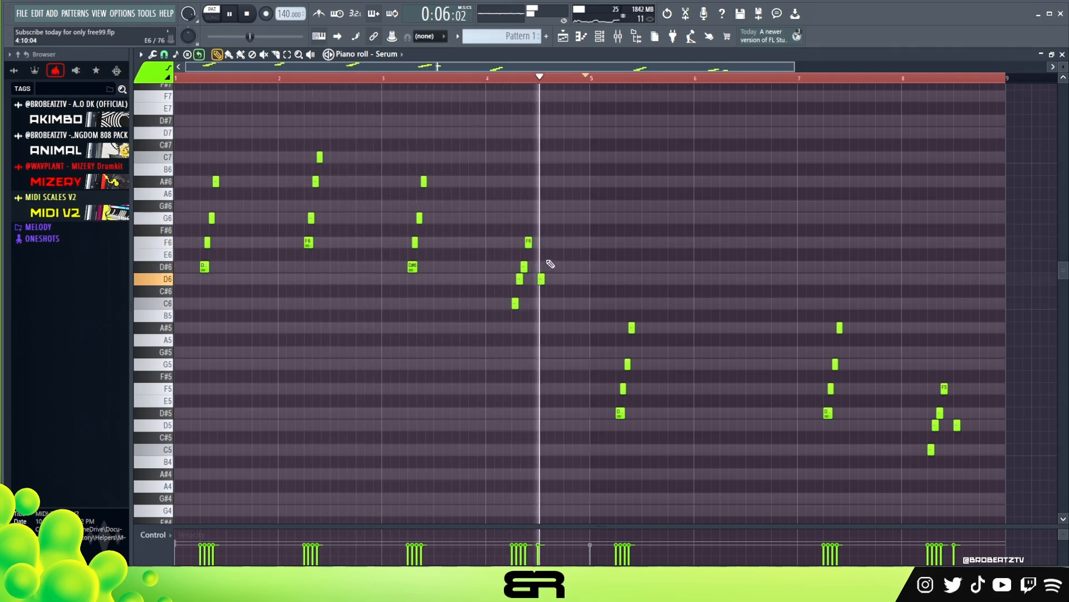
pyautogui.press('space')
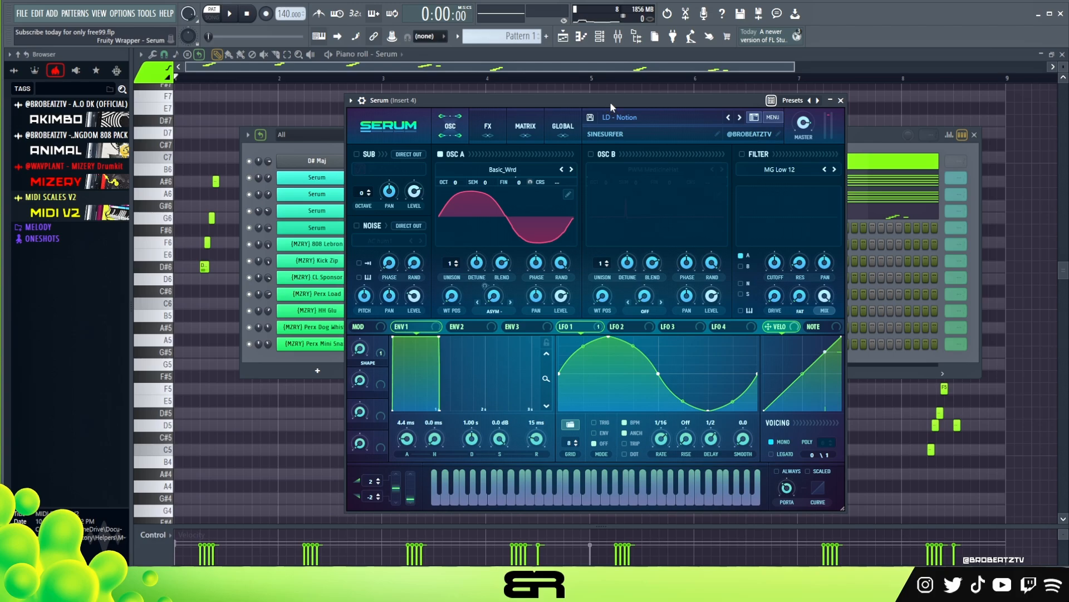
# Try out the LD - Notion lead sound and open the piano roll of the empty fourth Serum channel.
pyautogui.moveTo(604, 104); pyautogui.dragTo(757, 97)
pyautogui.press('t')
pyautogui.press('q')
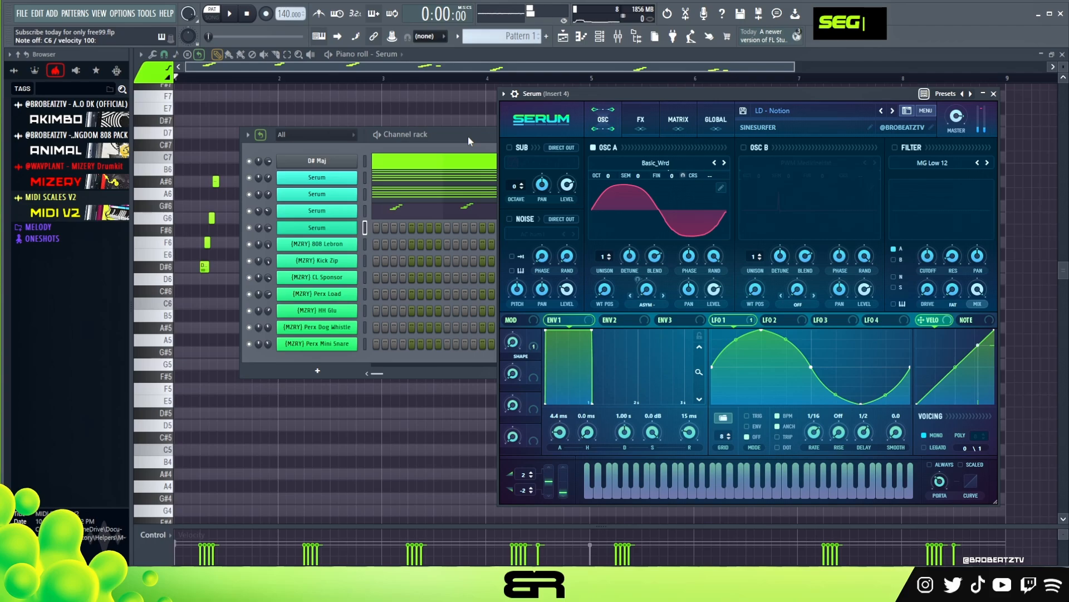
pyautogui.click(467, 136)
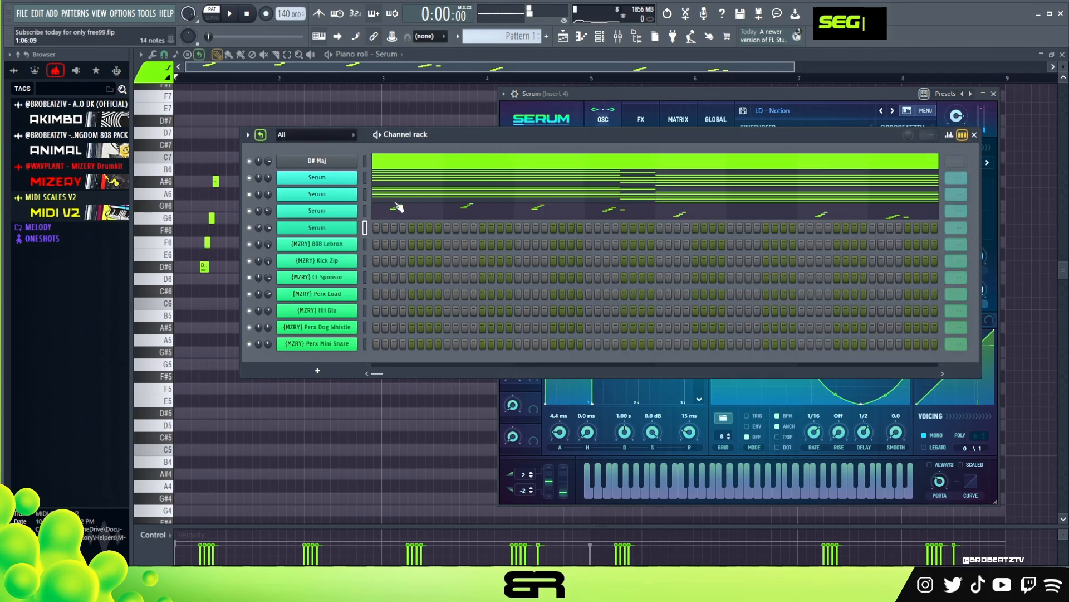
pyautogui.rightClick(350, 231)
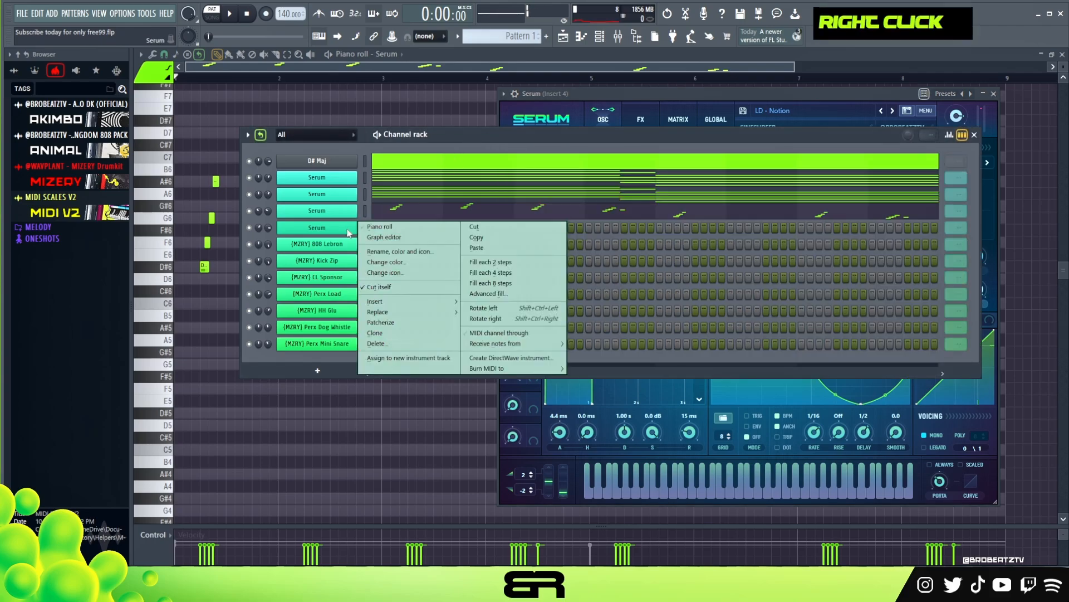
pyautogui.click(383, 228)
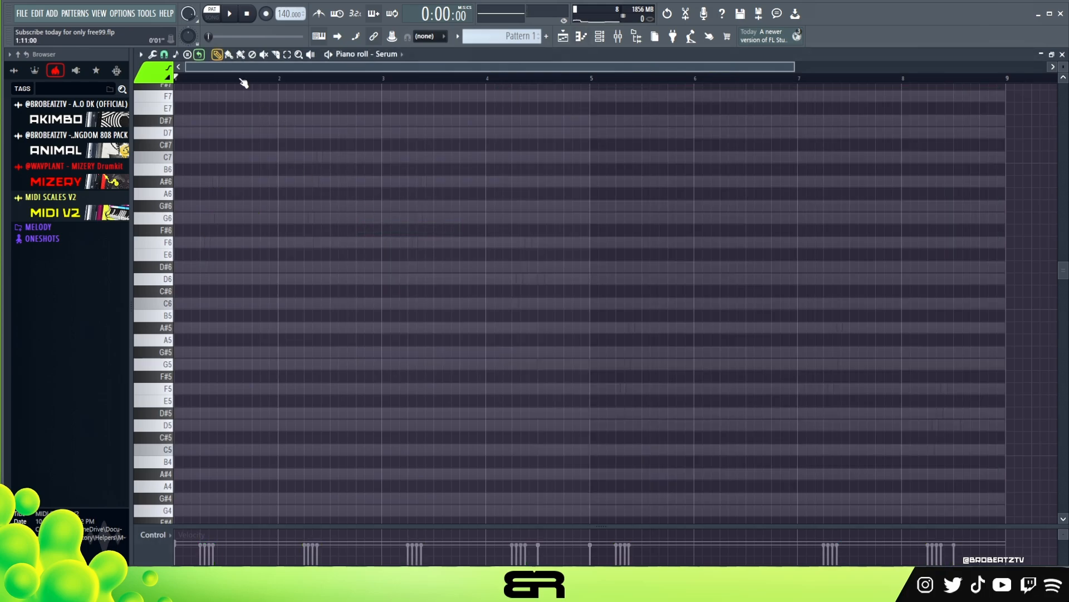
# Set the piano roll's note snapping to 1/3 beat.
pyautogui.click(165, 54)
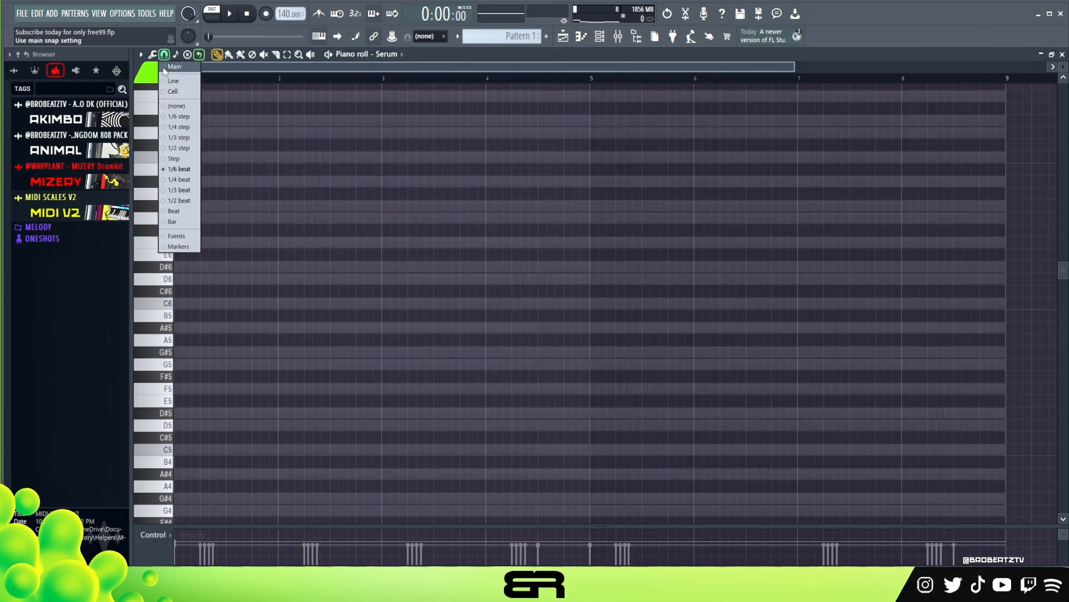
pyautogui.click(179, 190)
pyautogui.scroll(3, 259, 69)
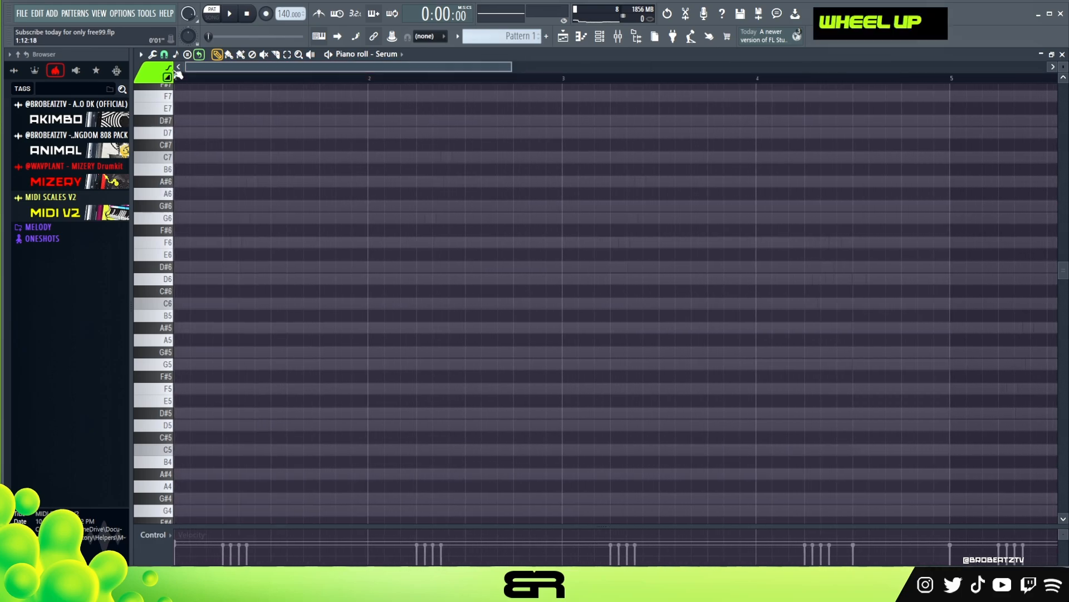
pyautogui.click(164, 54)
pyautogui.rightClick(179, 197)
# Place C6, A#5, D#6 and D6 notes a third of a beat apart, starting on beat 4 of bar 1, checking by playback.
pyautogui.press('space')
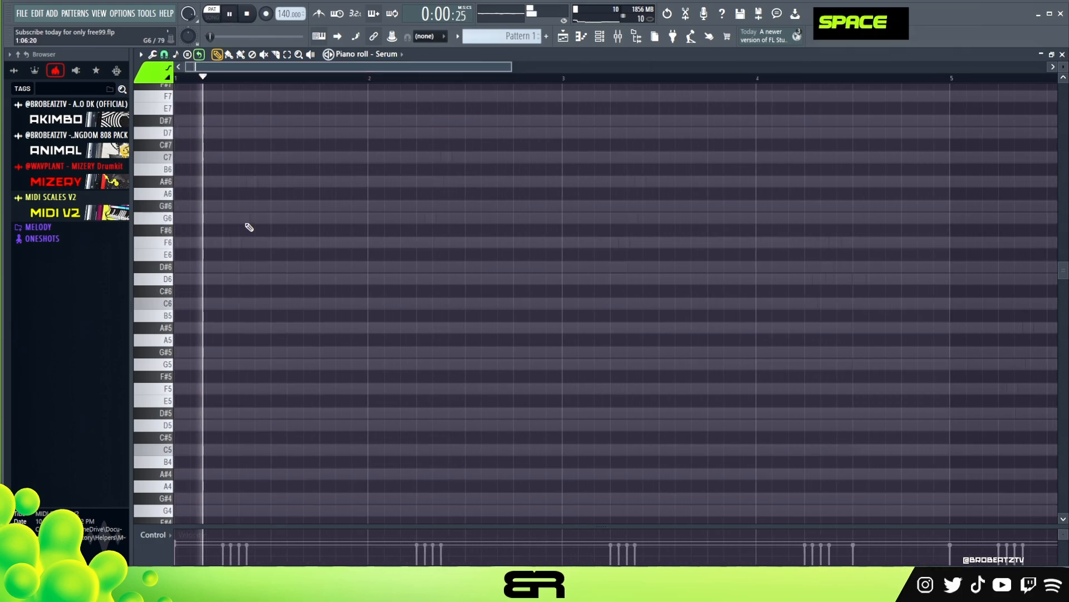
pyautogui.press('space')
pyautogui.press('space')
pyautogui.press('space')
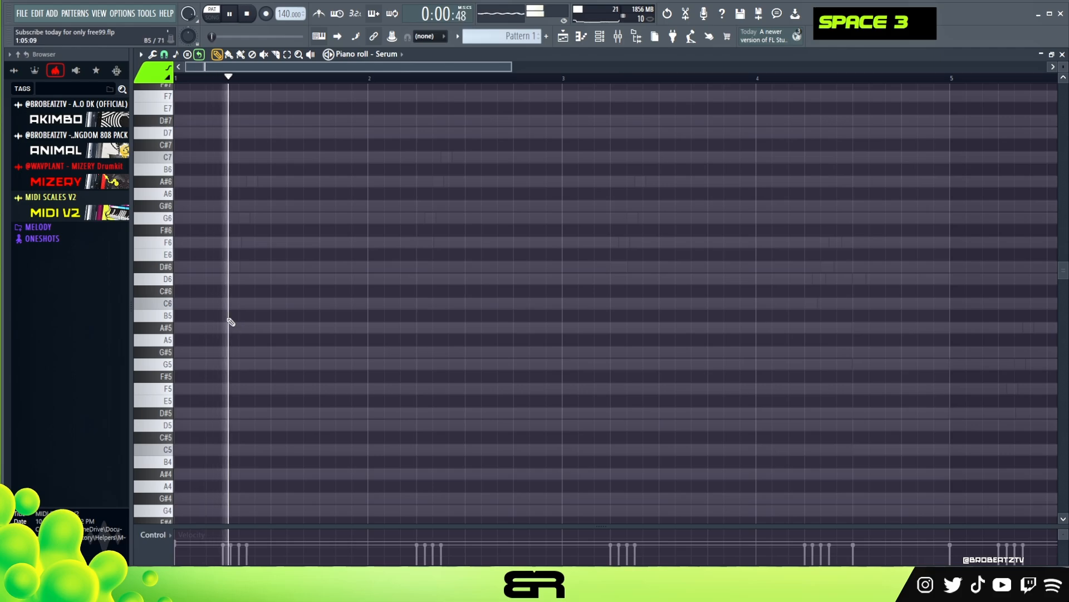
pyautogui.moveTo(1061, 80); pyautogui.dragTo(1063, 72)
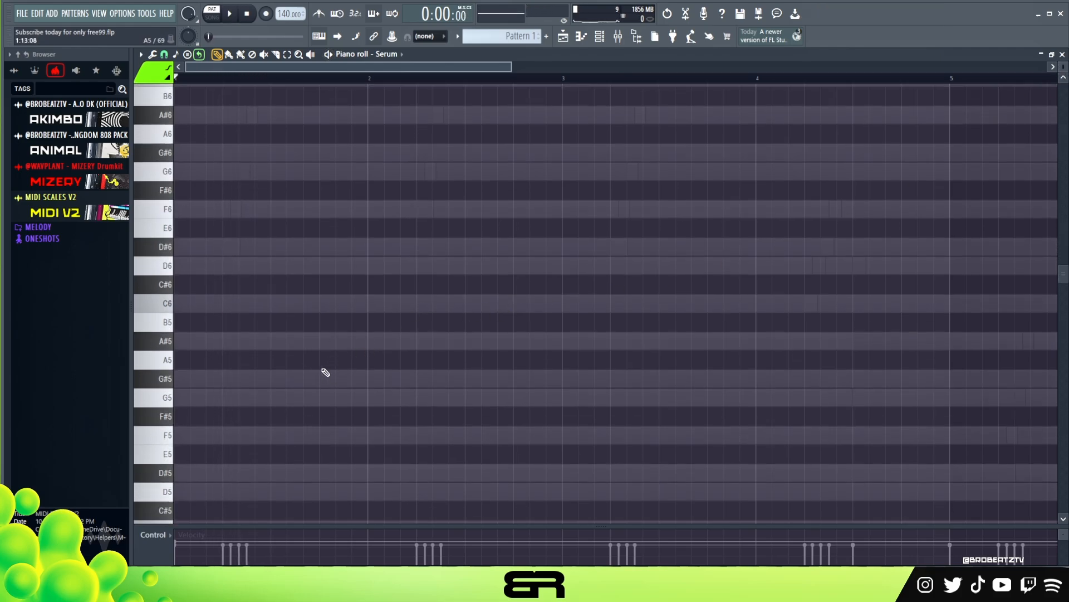
pyautogui.press('space')
pyautogui.click(342, 304)
pyautogui.press('space')
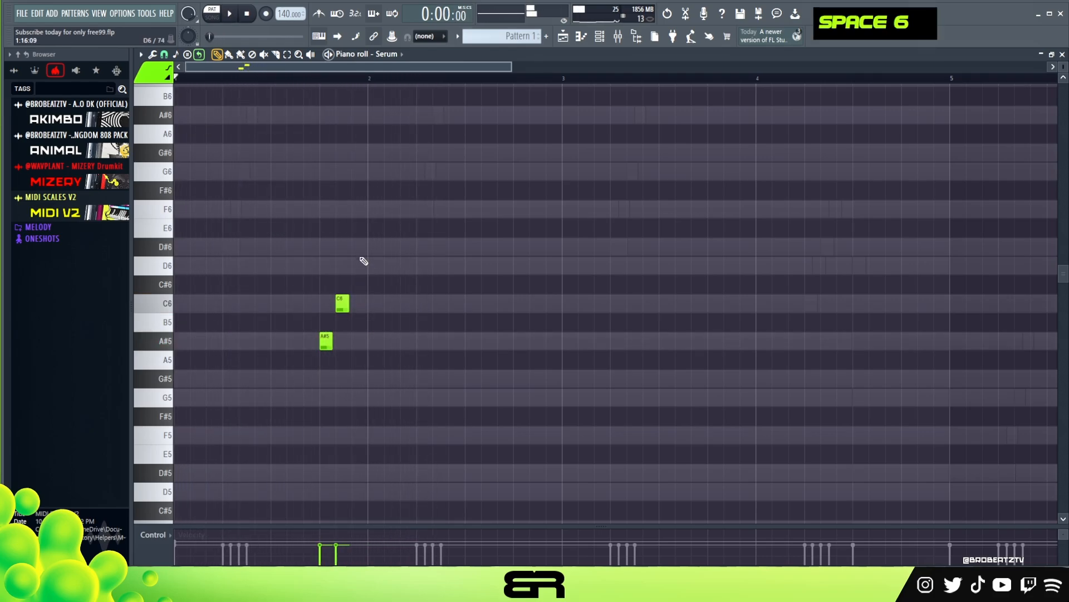
pyautogui.click(375, 265)
pyautogui.press('space')
pyautogui.moveTo(343, 306); pyautogui.dragTo(342, 339)
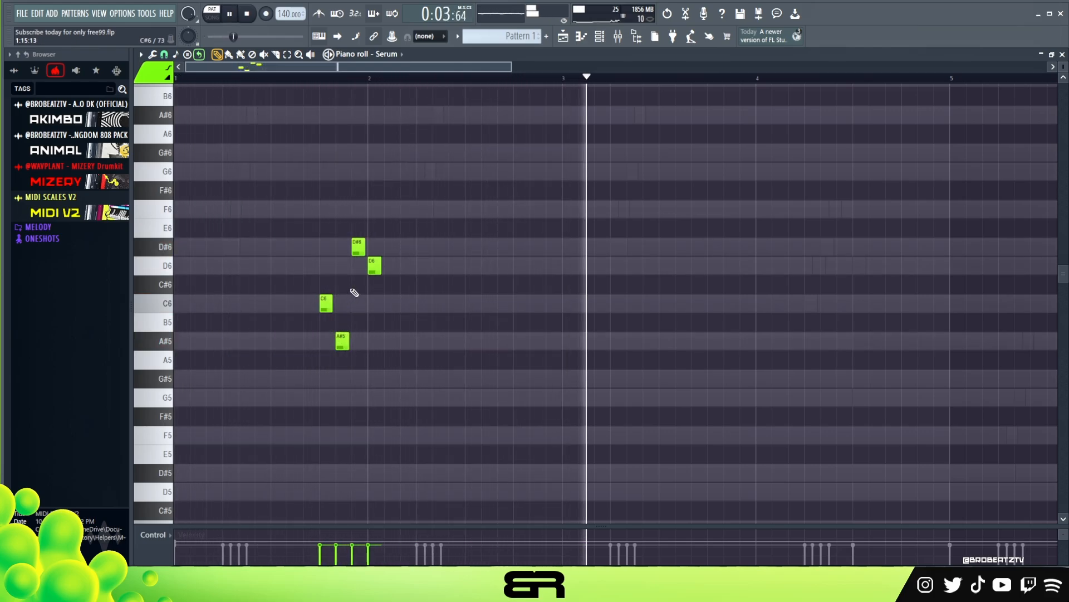
# Duplicate the four-note phrase so that the copy starts on beat 4 of bar 3.
pyautogui.press('ctrl')
pyautogui.moveTo(305, 228); pyautogui.dragTo(411, 360)
pyautogui.press('space')
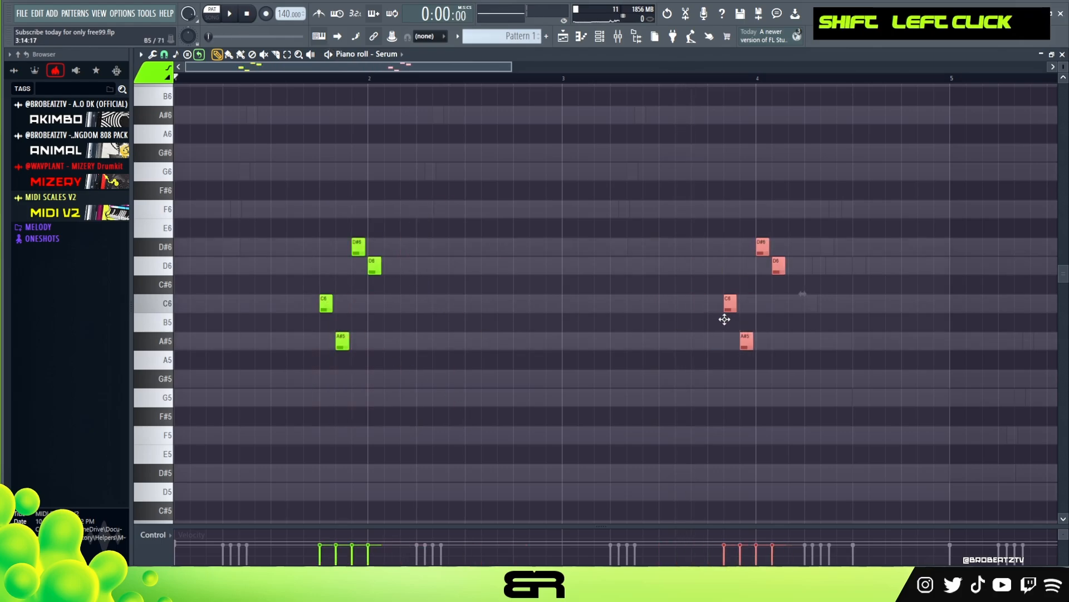
pyautogui.moveTo(724, 319); pyautogui.dragTo(718, 319)
# Raise the copied phrase's last note to F6, add a G6 on beat 3 of bar 4, and play back the result.
pyautogui.rightClick(768, 282)
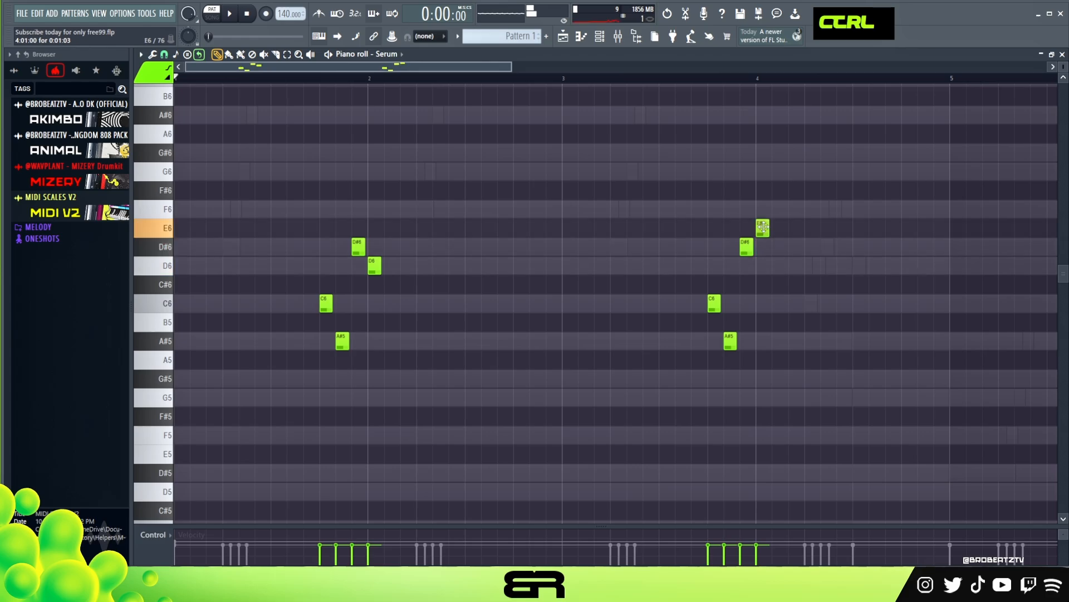
pyautogui.press('space')
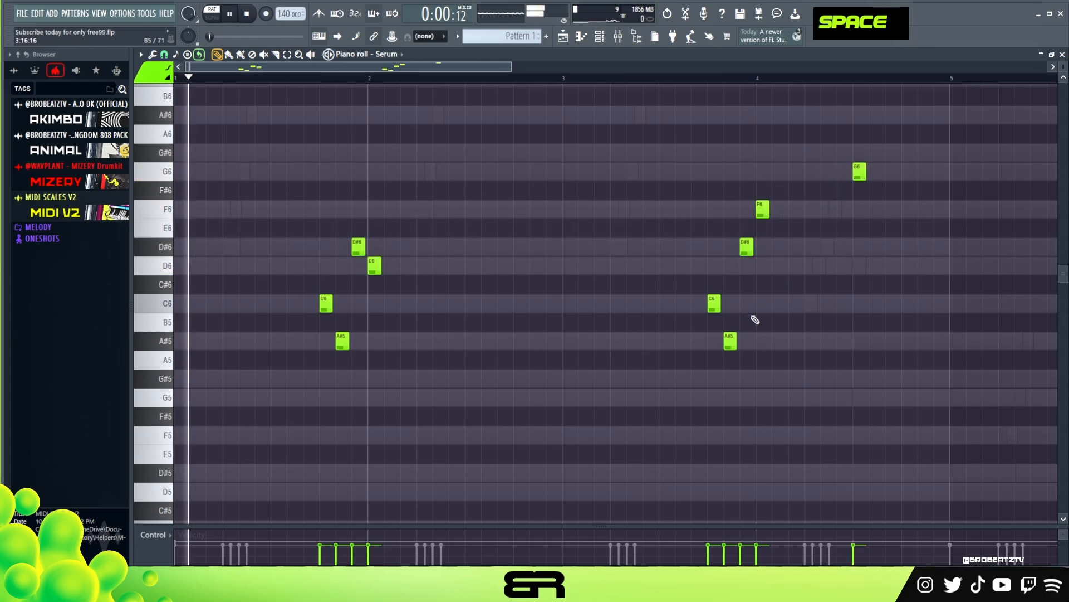
pyautogui.moveTo(512, 67); pyautogui.dragTo(626, 66)
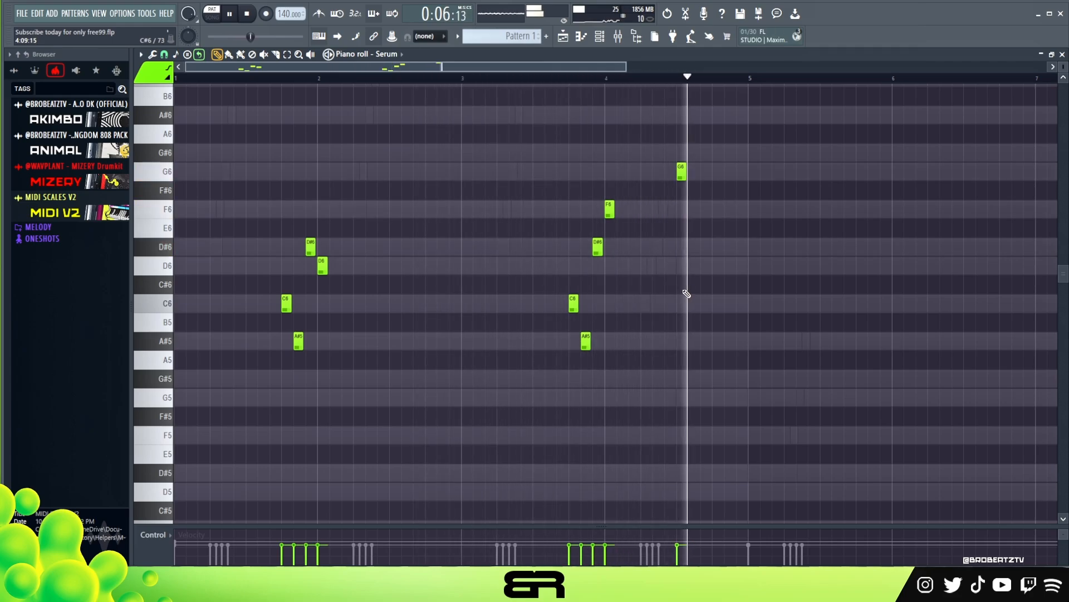
pyautogui.press('space')
# Copy both four-note phrases to beat 4 of bars 5 and 7, one octave lower, leaving out the single G6.
pyautogui.moveTo(619, 237); pyautogui.dragTo(555, 286)
pyautogui.moveTo(636, 182); pyautogui.dragTo(267, 359)
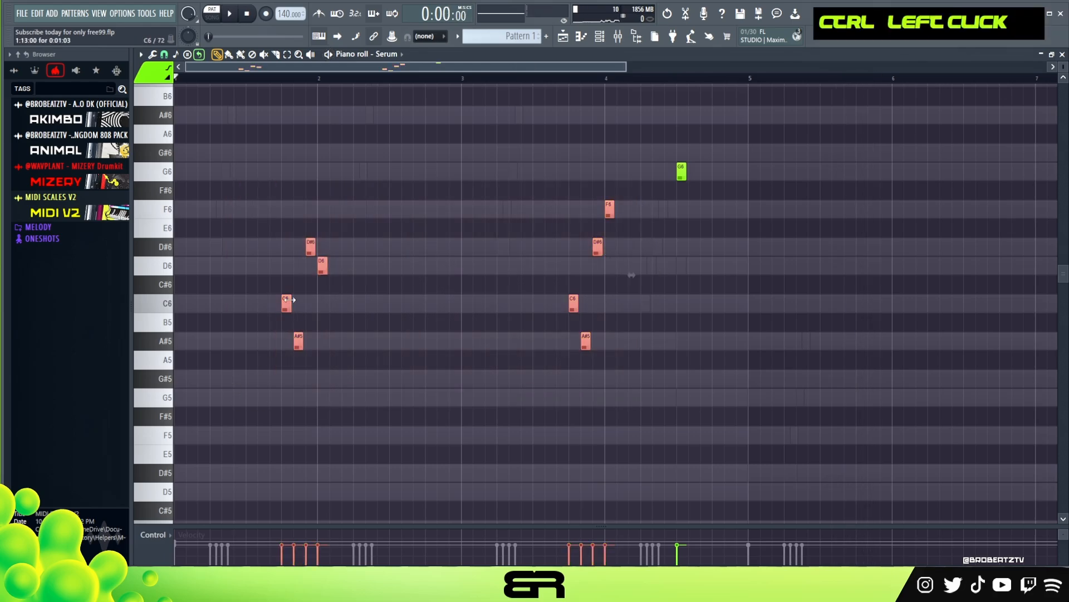
pyautogui.scroll(-3, 326, 148)
pyautogui.press('shift')
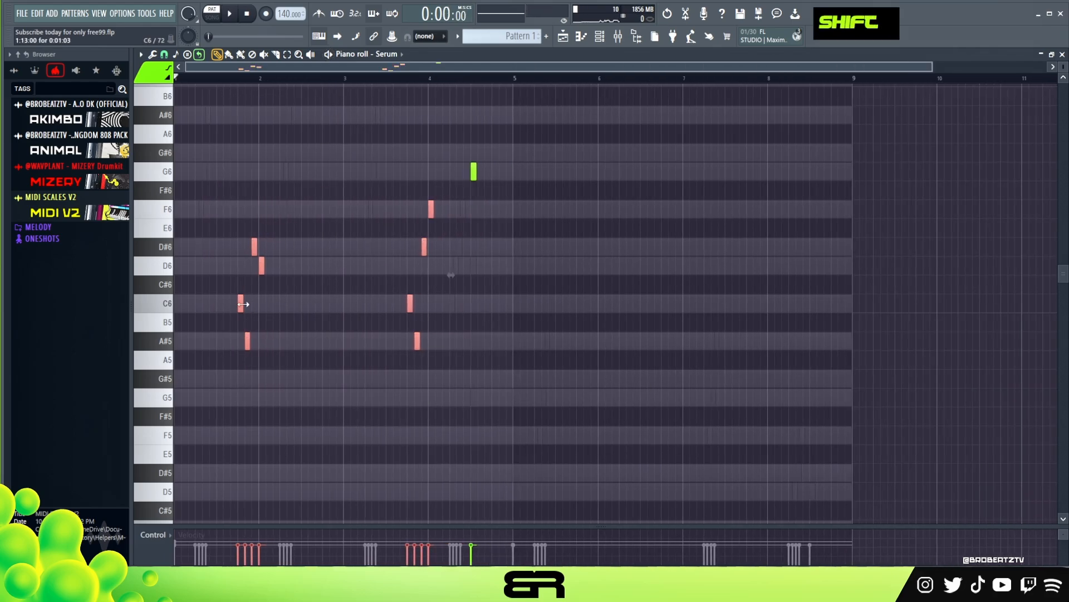
pyautogui.moveTo(241, 305); pyautogui.dragTo(582, 321)
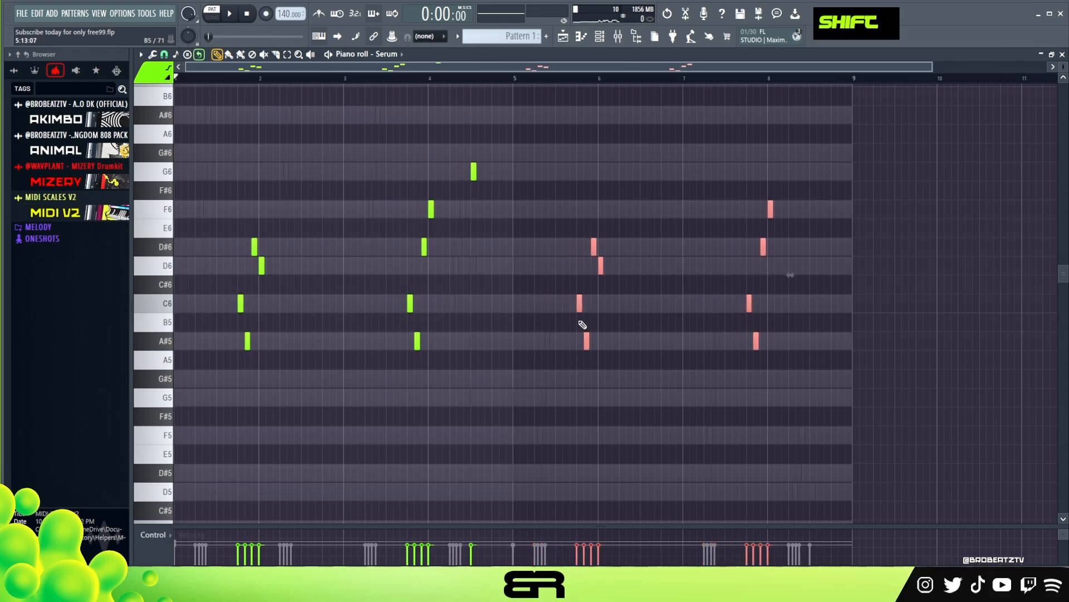
pyautogui.hotkey('ctrl', 'Down')
pyautogui.keyDown('ctrl'); pyautogui.rightClick(618, 262); pyautogui.keyUp('ctrl')
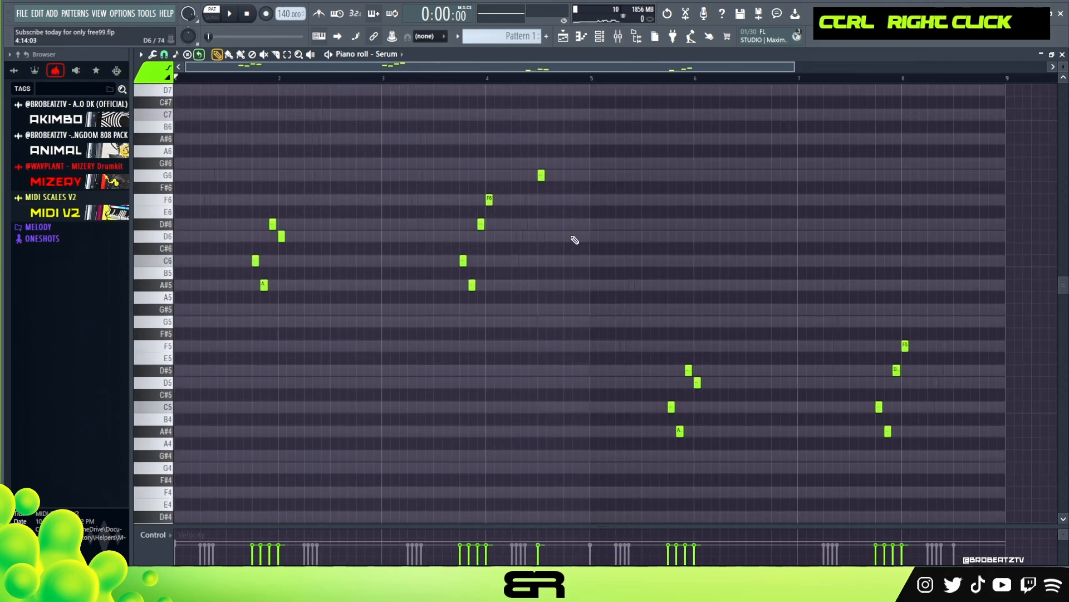
# Play back the whole pattern and look over all the Serum channels in the channel rack.
pyautogui.press('space')
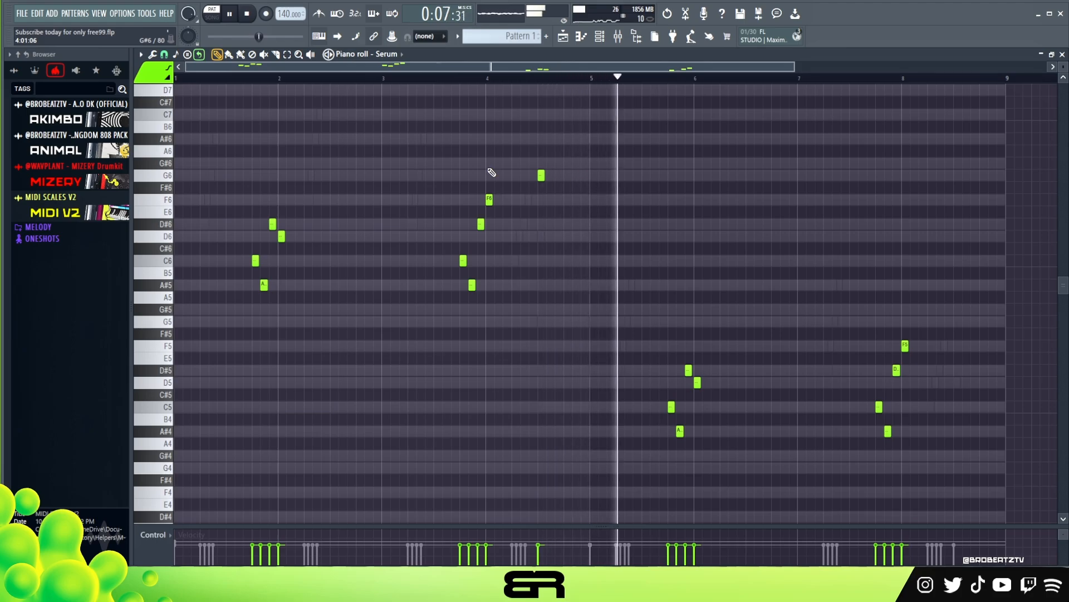
pyautogui.press('F6')
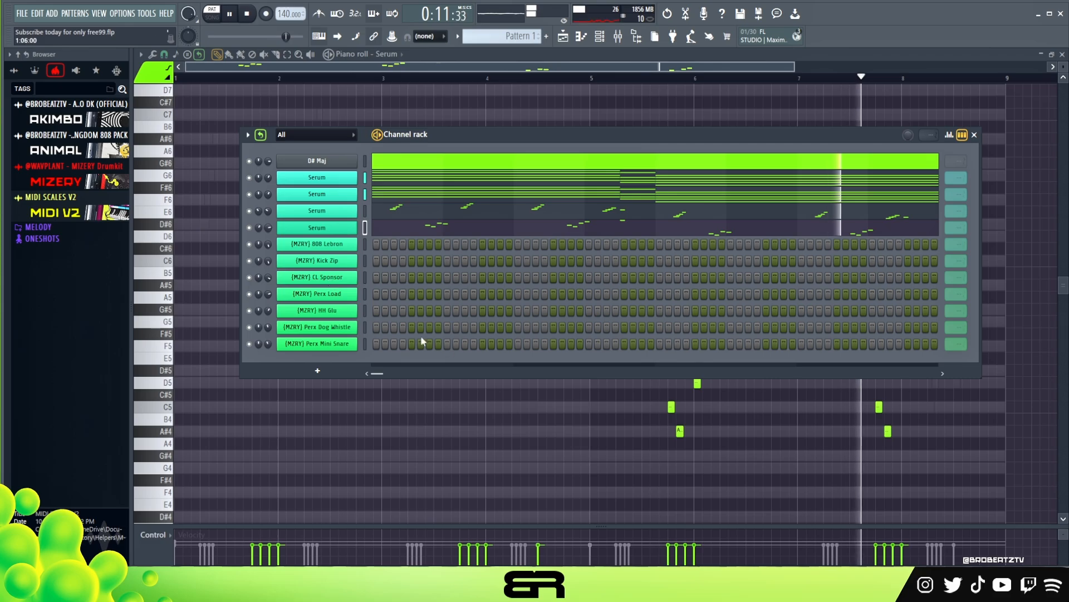
pyautogui.rightClick(523, 396)
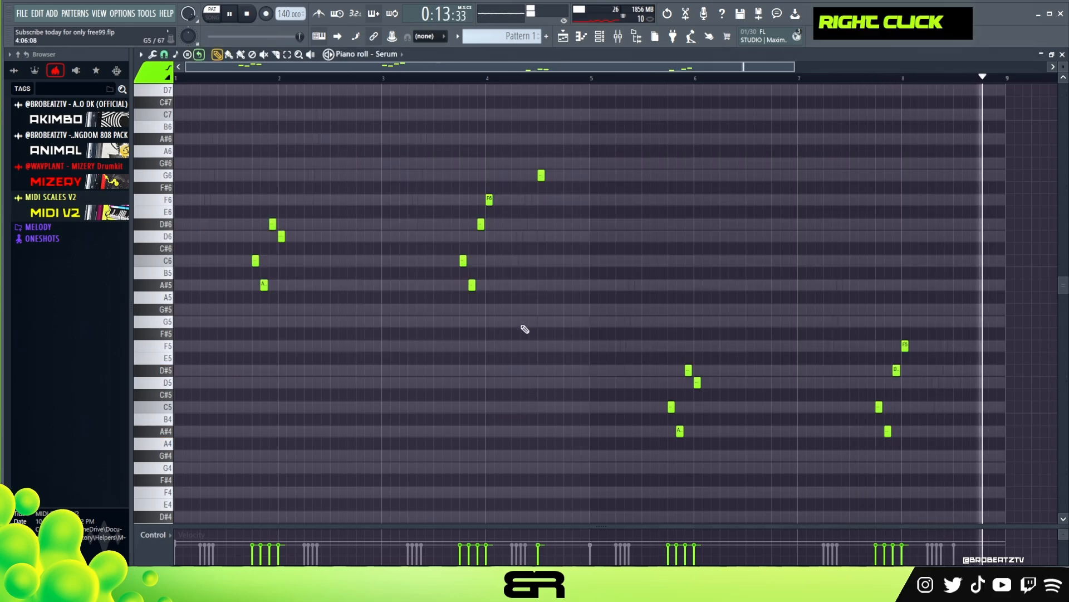
# Stop playback, open the notes of the Serum chord channel, and highlight the lowest notes of the first and last chords.
pyautogui.press('space')
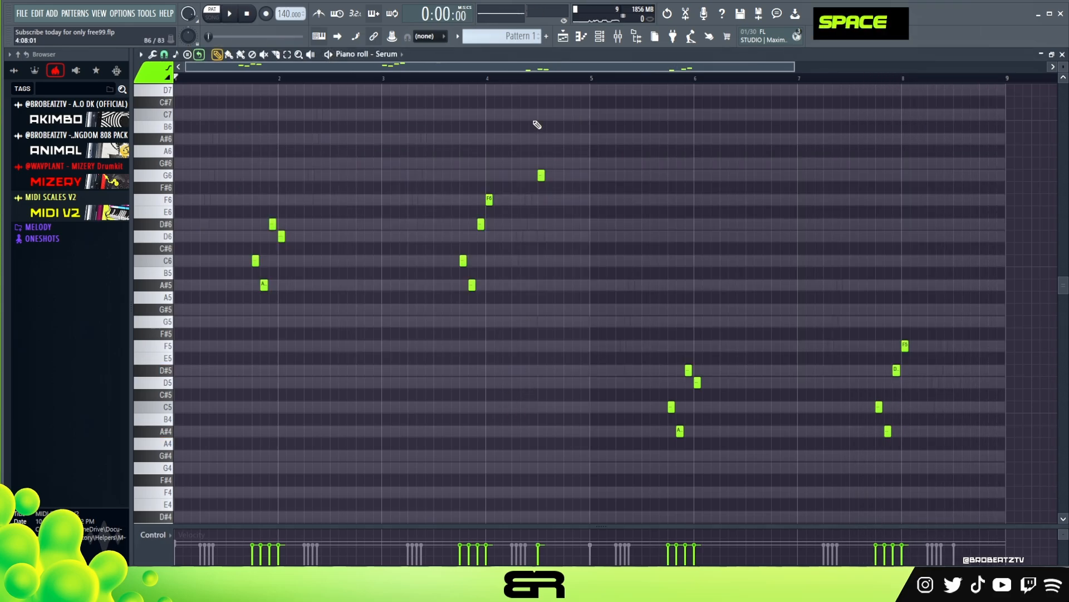
pyautogui.click(601, 40)
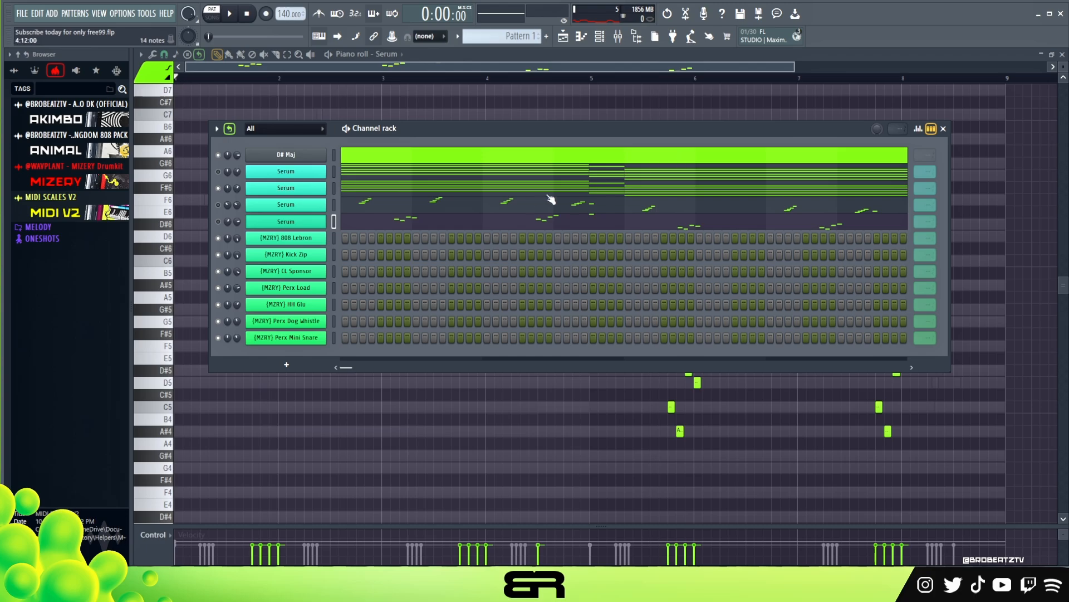
pyautogui.click(422, 178)
pyautogui.scroll(-3, 417, 191)
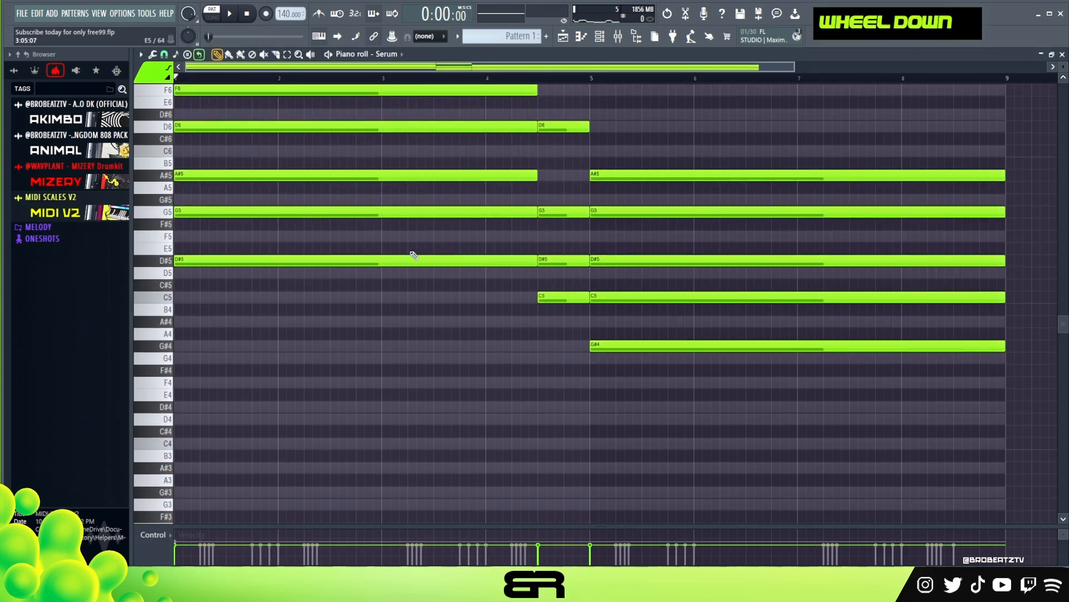
pyautogui.moveTo(438, 244); pyautogui.dragTo(439, 290)
pyautogui.moveTo(674, 338); pyautogui.dragTo(675, 362)
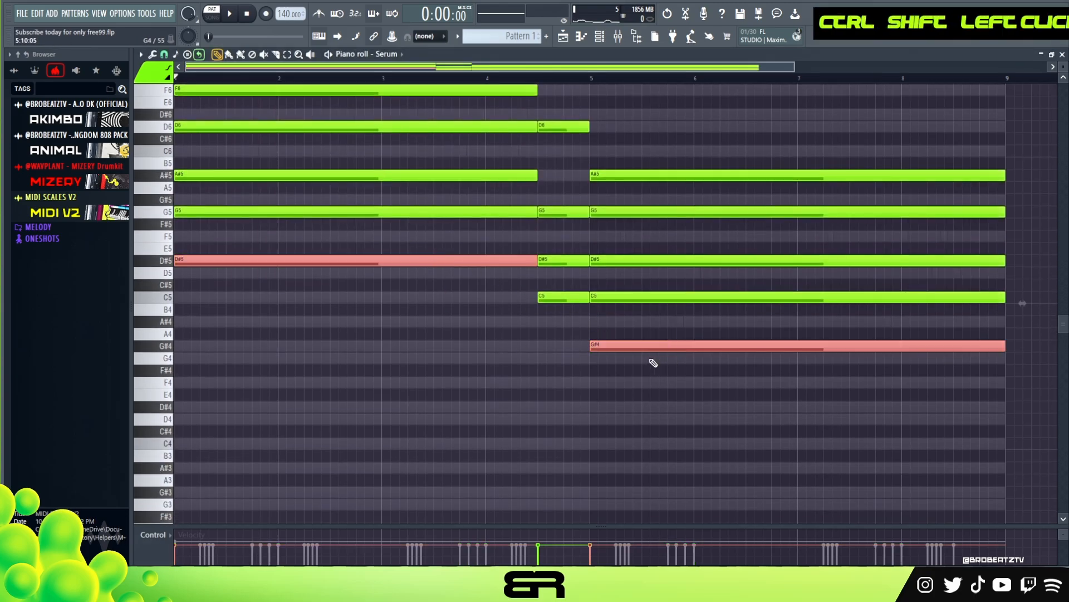
pyautogui.rightClick(699, 393)
# Add a D#5 note at the start of bar 1 and a G#5 note at the start of bar 5 on the 808 Lebron channel.
pyautogui.click(603, 38)
pyautogui.rightClick(333, 233)
pyautogui.click(348, 238)
pyautogui.doubleClick(350, 347)
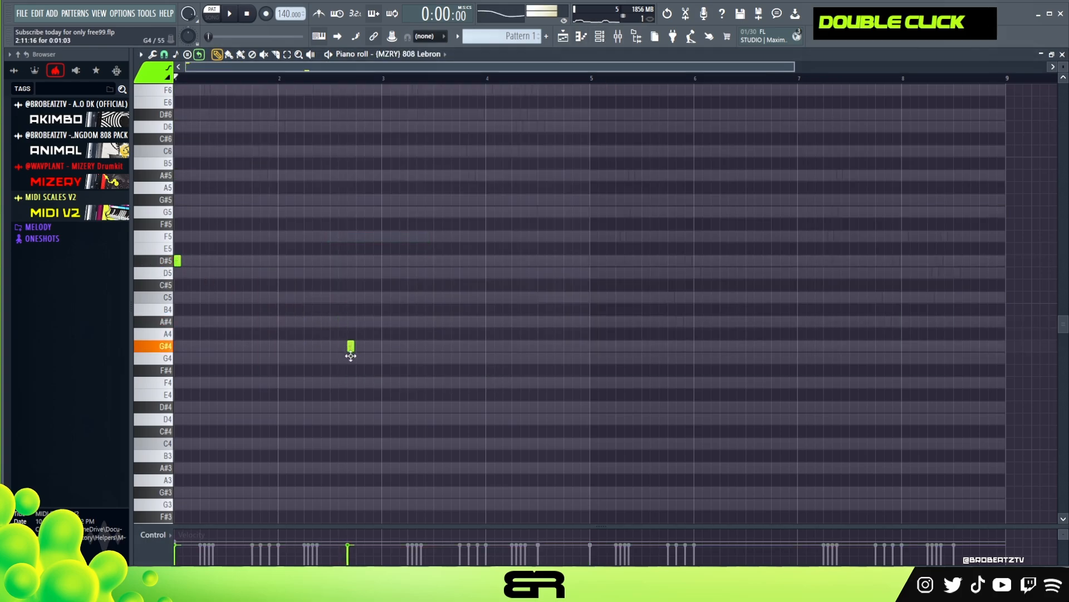
pyautogui.moveTo(574, 365); pyautogui.dragTo(580, 364)
pyautogui.hotkey('ctrl', 'Up')
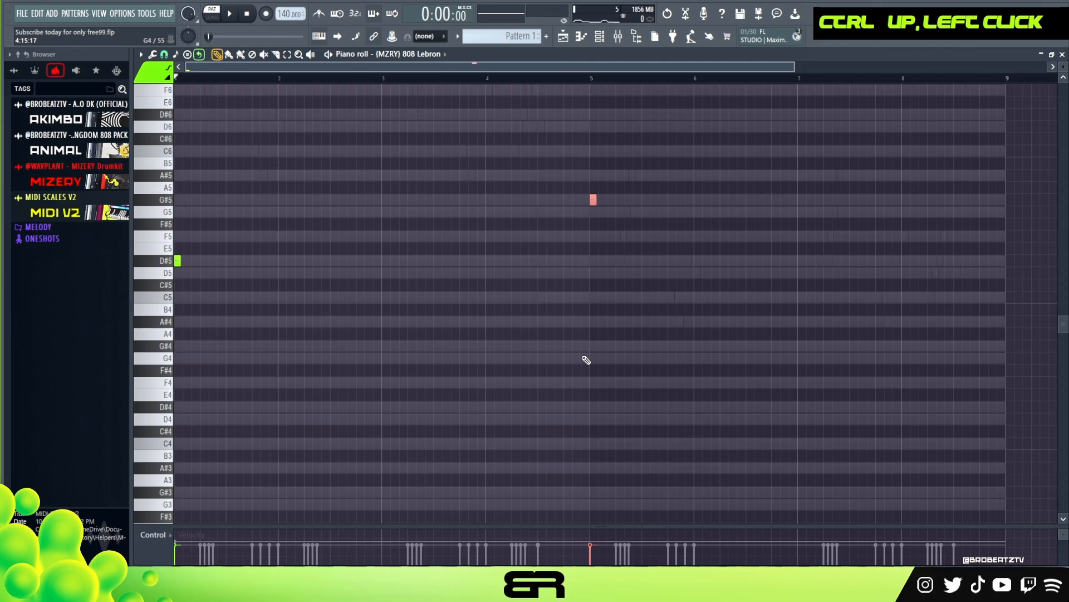
pyautogui.keyDown('ctrl'); pyautogui.rightClick(587, 313); pyautogui.keyUp('ctrl')
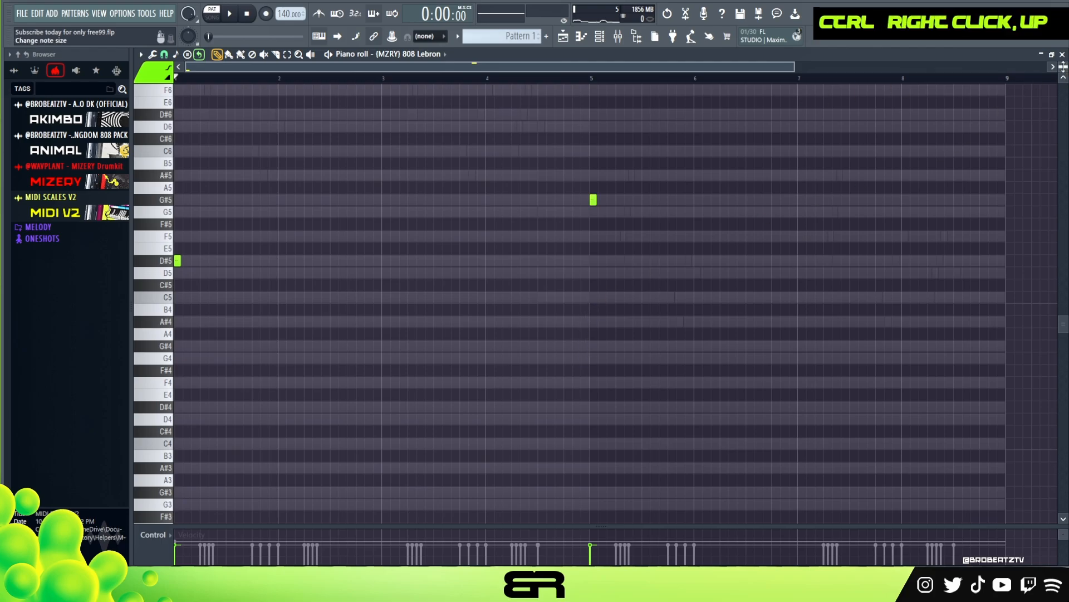
# Set the piano roll snap to 1/2 beat and quantize both 808 notes to that length.
pyautogui.moveTo(1064, 67); pyautogui.dragTo(1063, 55)
pyautogui.moveTo(795, 67); pyautogui.dragTo(766, 67)
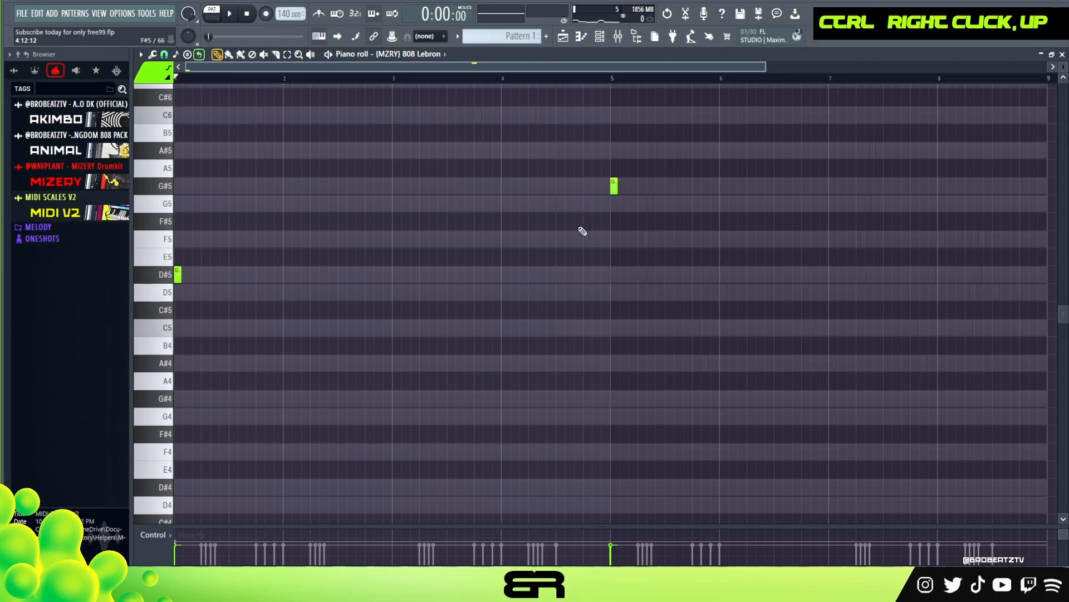
pyautogui.moveTo(675, 157); pyautogui.dragTo(369, 301)
pyautogui.click(164, 54)
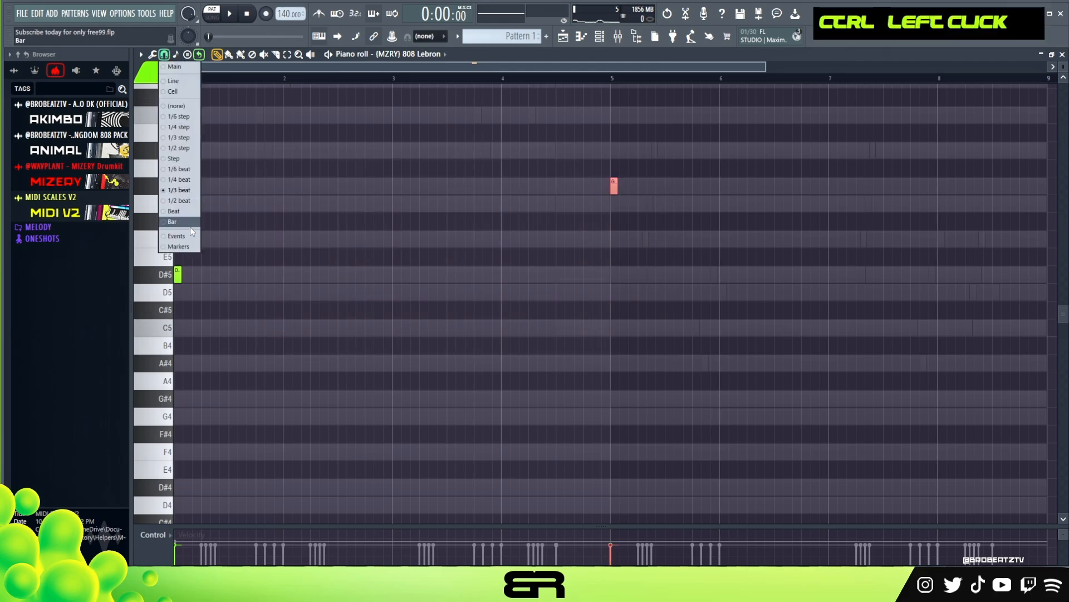
pyautogui.click(183, 211)
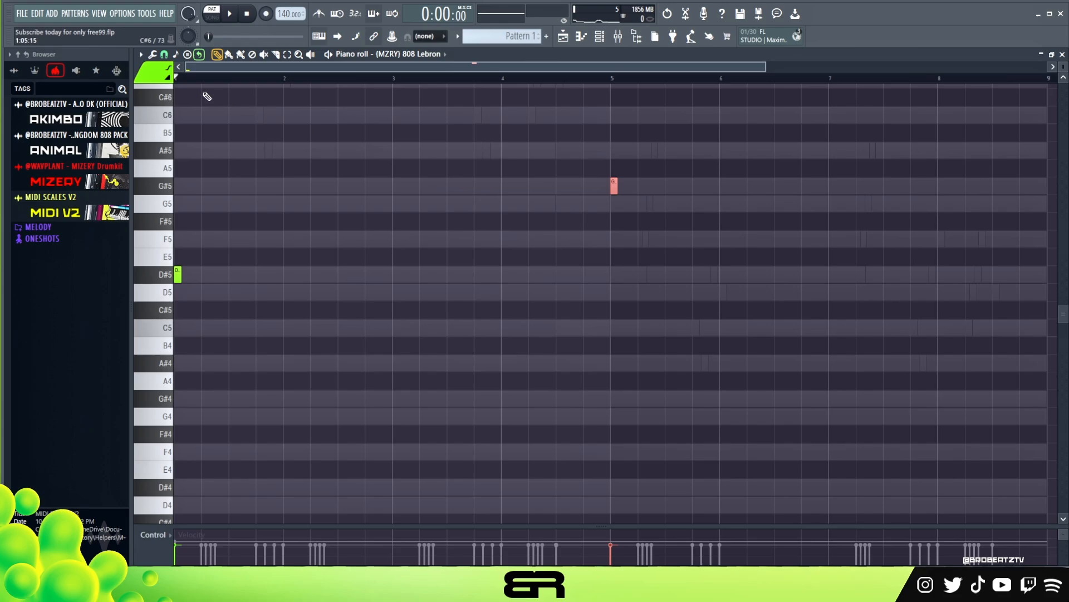
pyautogui.click(165, 54)
pyautogui.click(180, 208)
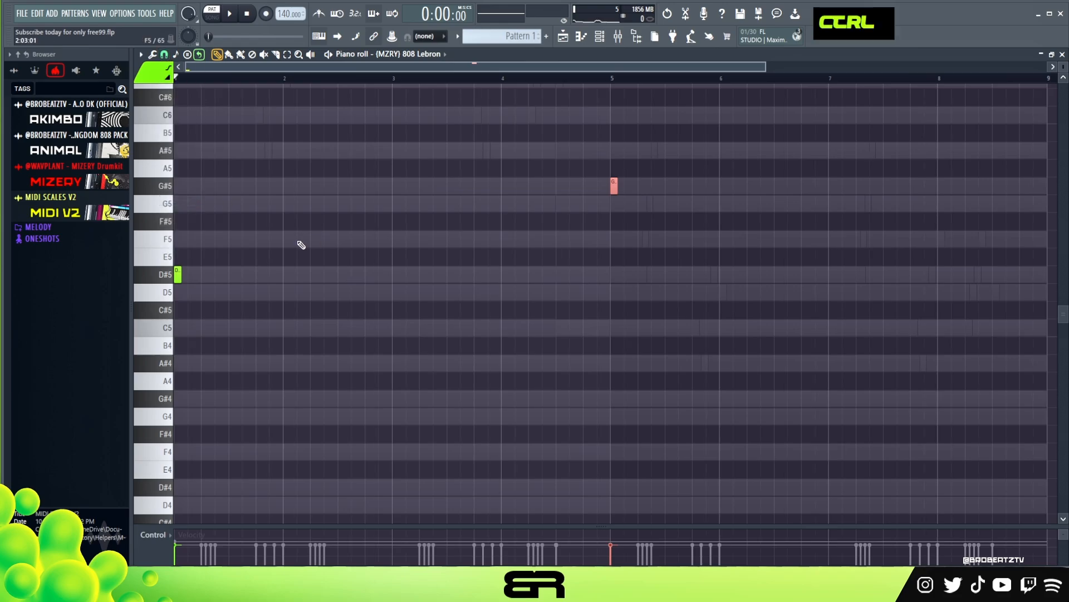
pyautogui.hotkey('ctrl', 'q')
pyautogui.hotkey('ctrl', 'a')
pyautogui.rightClick(266, 263)
pyautogui.hotkey('ctrl', 'q')
# Raise the velocity of both 808 notes and play them back.
pyautogui.press('space')
pyautogui.hotkey('ctrl', 'a')
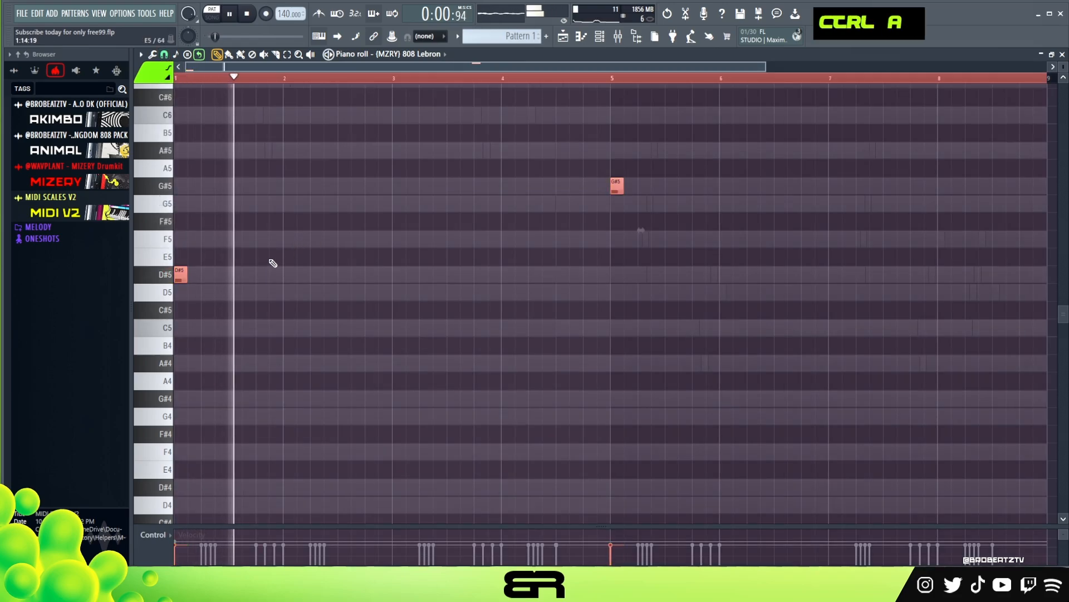
pyautogui.press('space')
pyautogui.scroll(3, 359, 262)
pyautogui.press('space')
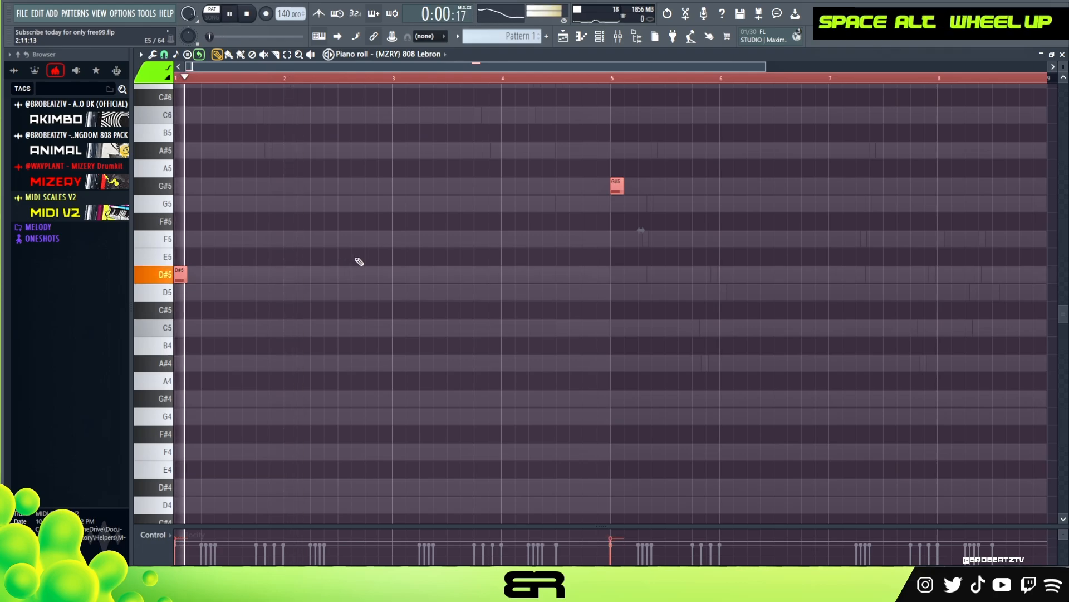
pyautogui.scroll(-1, 359, 262)
pyautogui.rightClick(301, 273)
pyautogui.press('space')
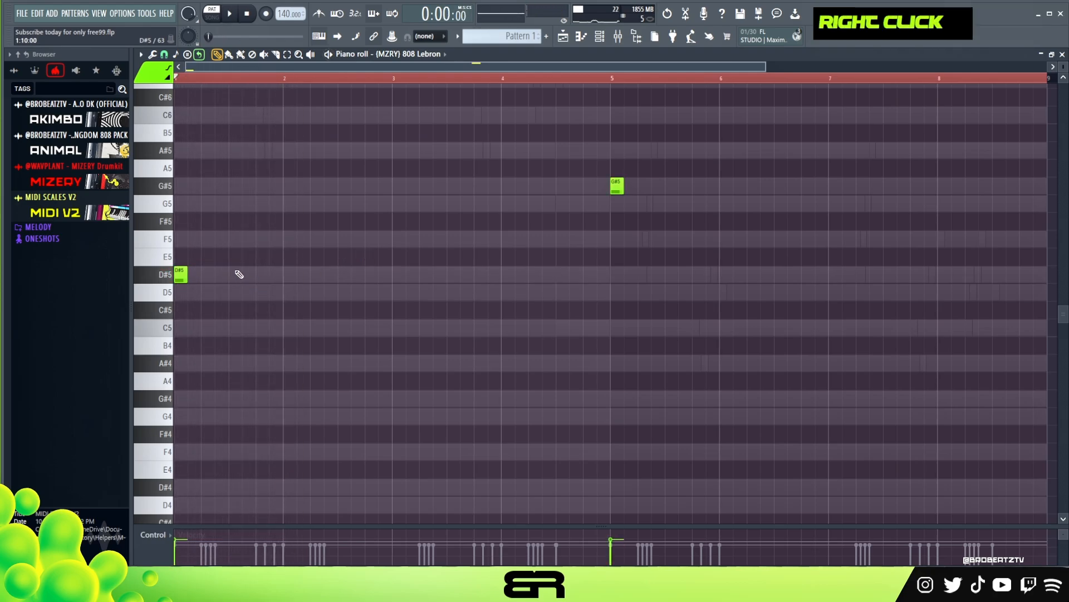
# Copy the D#5 808 note to beat 2 of bar 2, beats 1 and 2.5 of bar 3, and beat 2 of bar 4.
pyautogui.keyDown('ctrl'); pyautogui.click(226, 257); pyautogui.keyUp('ctrl')
pyautogui.keyDown('shift'); pyautogui.moveTo(185, 276); pyautogui.dragTo(537, 277); pyautogui.keyUp('shift')
pyautogui.keyDown('ctrl'); pyautogui.click(317, 274); pyautogui.keyUp('ctrl')
pyautogui.rightClick(568, 303)
# Play back the pattern and repeat the 808 rhythm on G#5 across bars 5 to 8.
pyautogui.press('space')
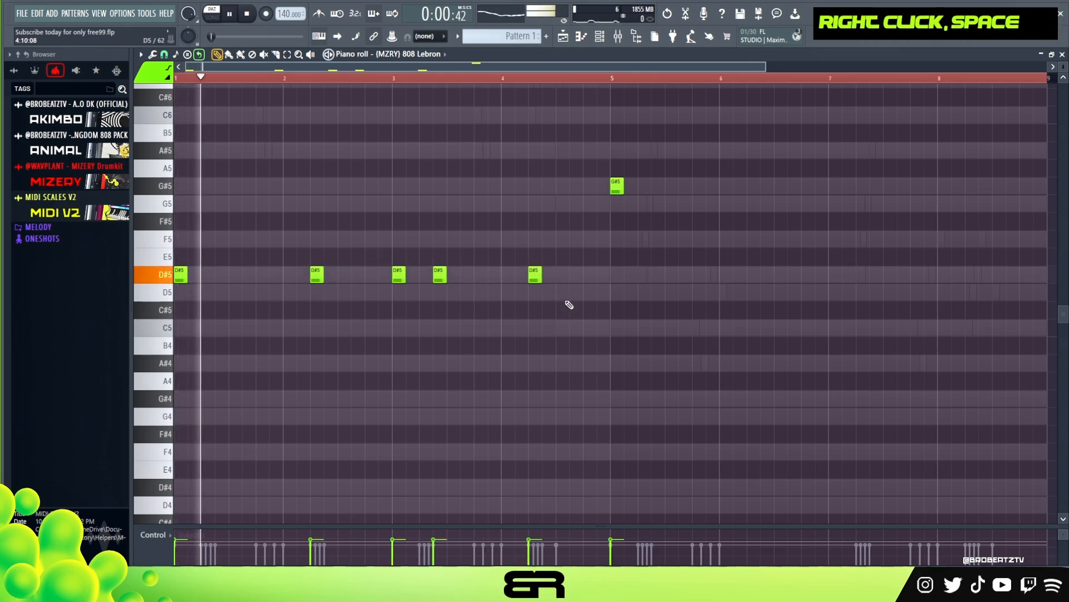
pyautogui.keyDown('ctrl'); pyautogui.moveTo(598, 213); pyautogui.dragTo(619, 200); pyautogui.keyUp('ctrl')
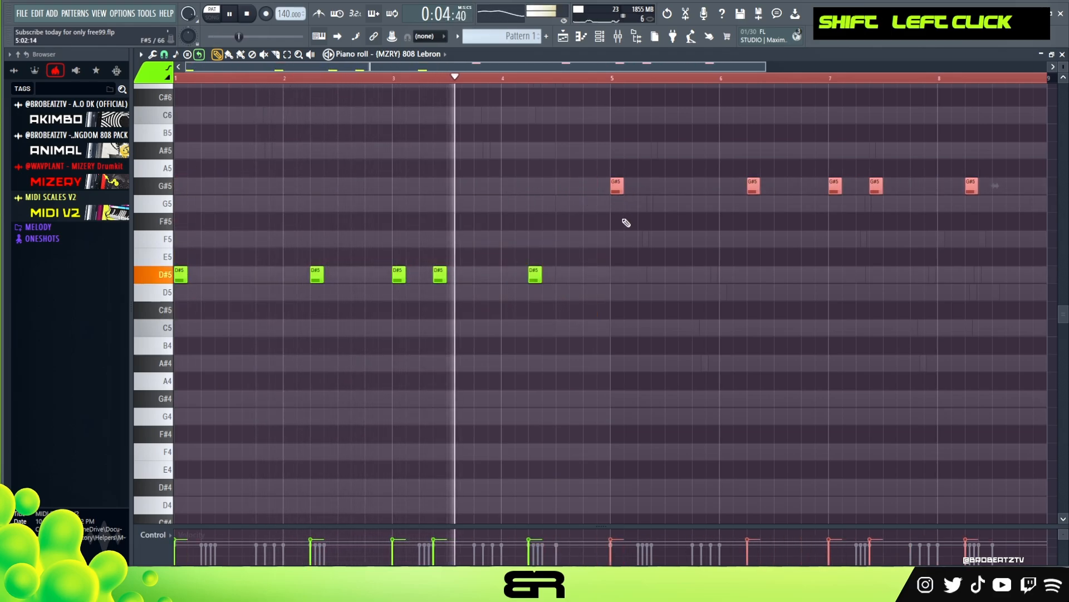
pyautogui.rightClick(631, 242)
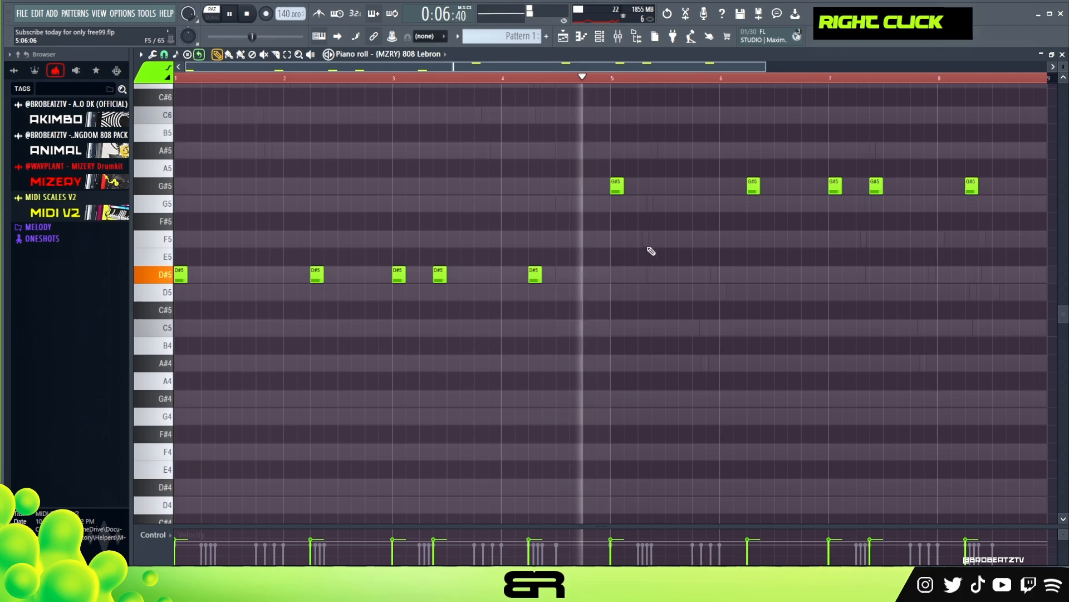
# Add an 808 note at beat 3.5 of bar 8, drop it one octave to G#4, and stop playback.
pyautogui.click(1023, 186)
pyautogui.click(1010, 185)
pyautogui.rightClick(1024, 185)
pyautogui.keyDown('ctrl'); pyautogui.click(1012, 187); pyautogui.keyUp('ctrl')
pyautogui.hotkey('ctrl', 'Down')
pyautogui.rightClick(975, 110)
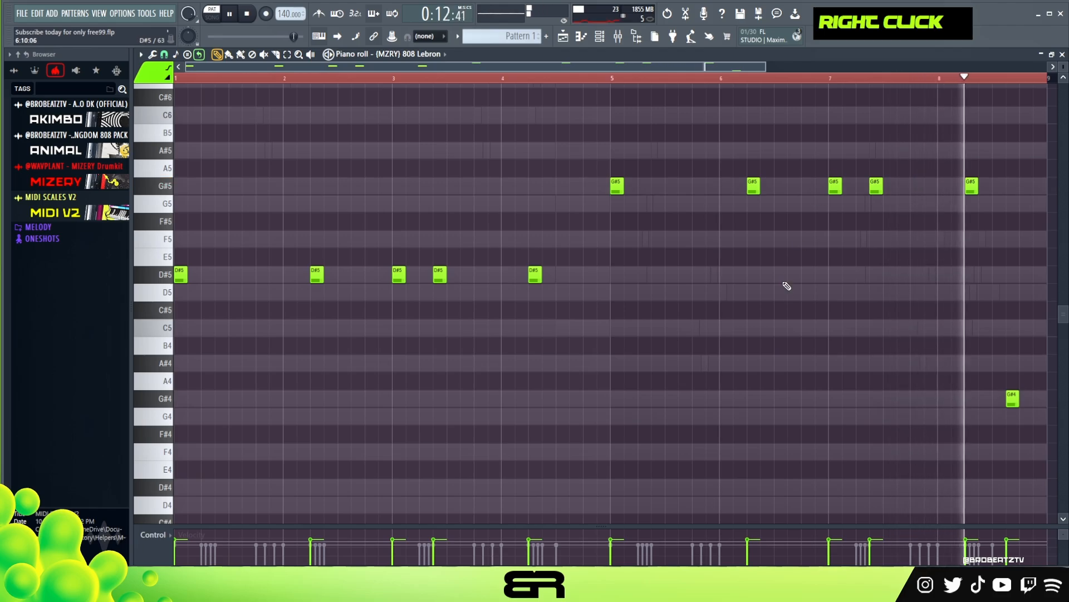
pyautogui.press('space')
# Copy the 808 Lebron notes onto the Kick Zip channel and open its piano roll.
pyautogui.click(600, 37)
pyautogui.rightClick(295, 238)
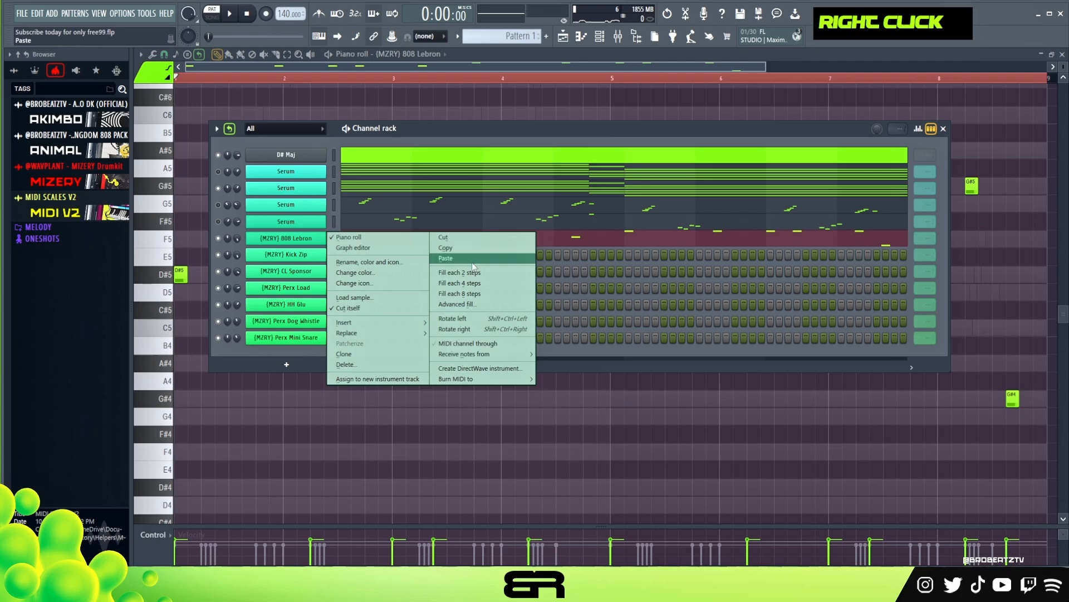
pyautogui.rightClick(306, 255)
pyautogui.click(470, 275)
pyautogui.doubleClick(406, 258)
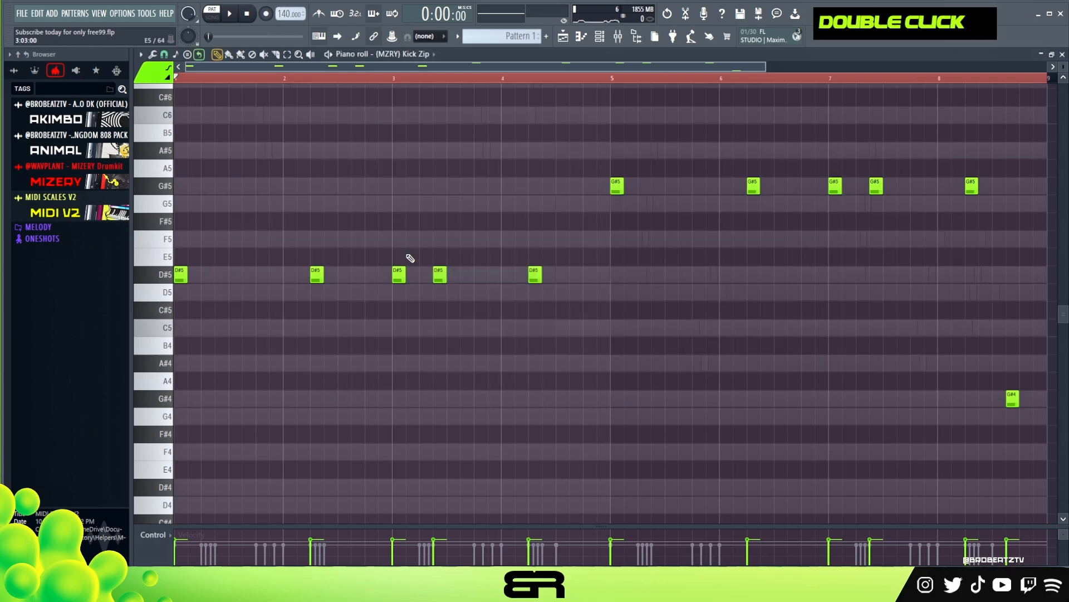
# Bring all the Kick Zip notes onto a single pitch, F5, with the limiter/transposer.
pyautogui.hotkey('ctrl', 'a')
pyautogui.hotkey('alt', 'k')
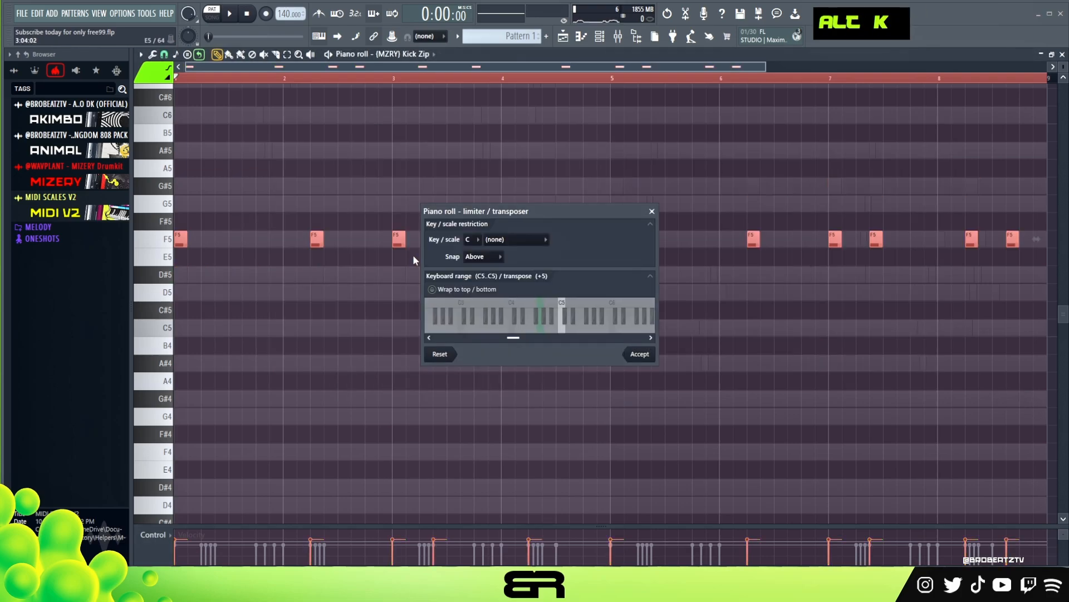
pyautogui.press('Return')
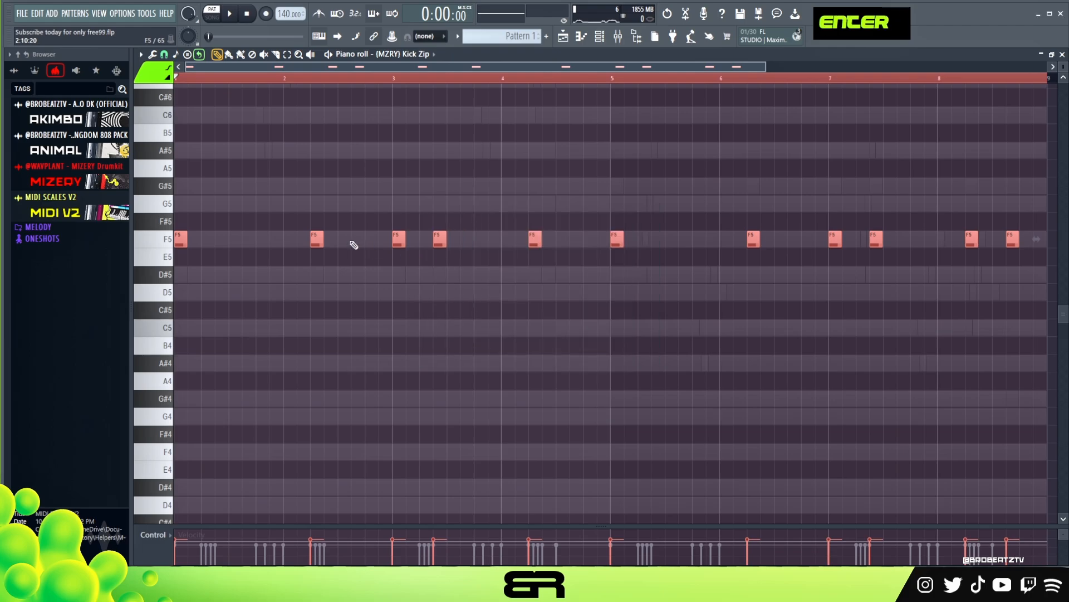
# Duplicate the kick row one semitone below and lower both rows five semitones to C5 and B4.
pyautogui.keyDown('shift'); pyautogui.moveTo(321, 241); pyautogui.dragTo(308, 274); pyautogui.keyUp('shift')
pyautogui.hotkey('ctrl', 'a')
pyautogui.hotkey('shift', 'Down')
pyautogui.hotkey('shift', 'Down')
pyautogui.hotkey('shift', 'Down')
pyautogui.hotkey('shift', 'Down')
pyautogui.hotkey('shift', 'Down')
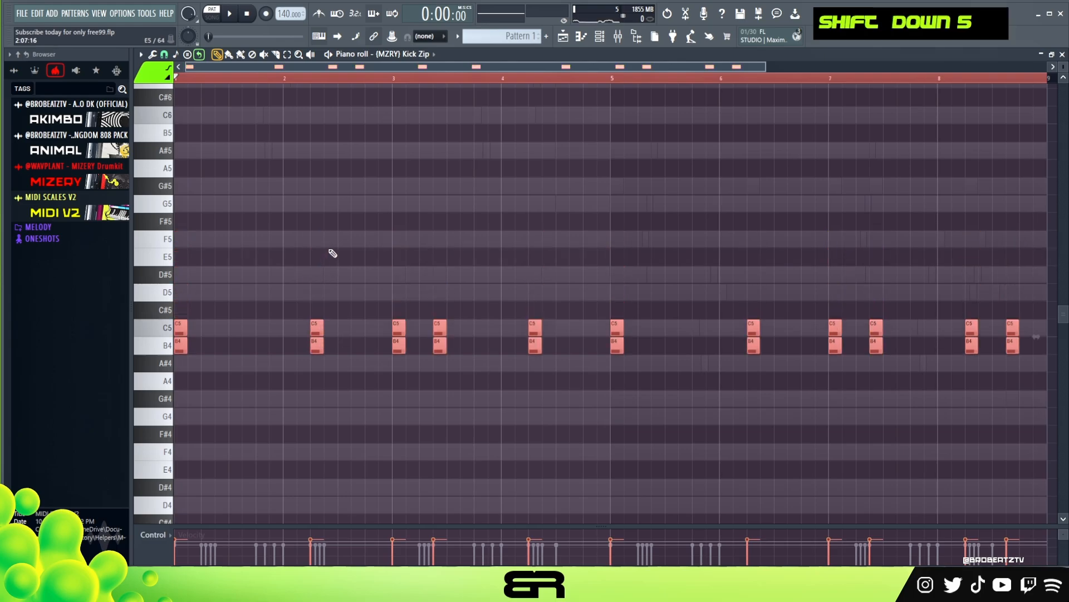
# Raise the velocity of the C5 kick row slightly, lower that of the B4 row, and play back the balance.
pyautogui.press('space')
pyautogui.press('space')
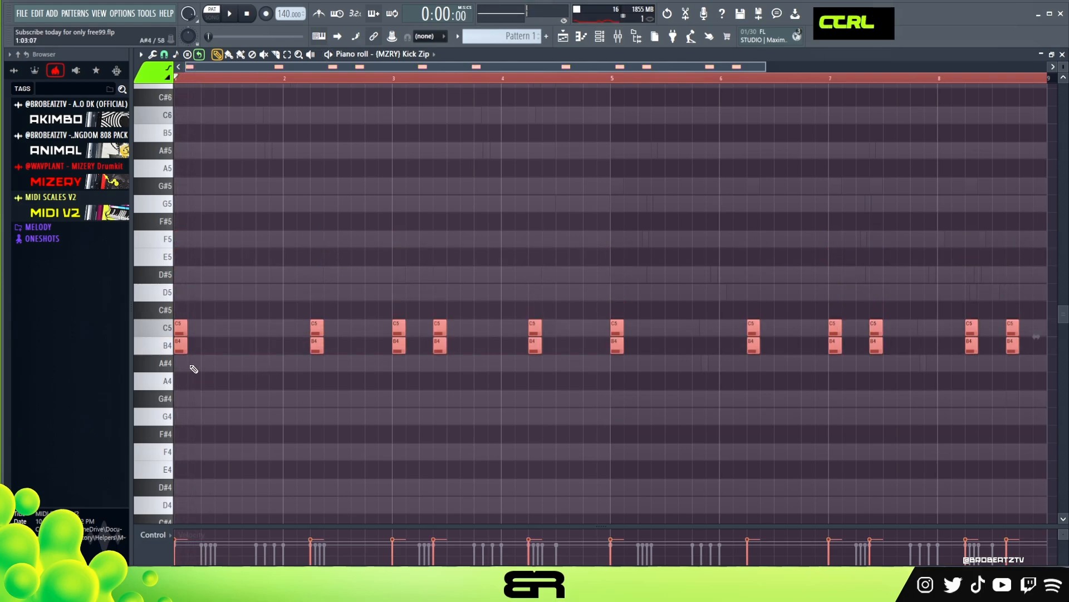
pyautogui.keyDown('ctrl'); pyautogui.click(189, 333); pyautogui.keyUp('ctrl')
pyautogui.keyDown('alt'); pyautogui.scroll(2, 200, 332); pyautogui.keyUp('alt')
pyautogui.press('space')
pyautogui.keyDown('alt'); pyautogui.scroll(1, 200, 329); pyautogui.keyUp('alt')
pyautogui.keyDown('alt'); pyautogui.scroll(-2, 200, 325); pyautogui.keyUp('alt')
pyautogui.keyDown('ctrl'); pyautogui.click(165, 347); pyautogui.keyUp('ctrl')
pyautogui.keyDown('alt'); pyautogui.scroll(-5, 201, 362); pyautogui.keyUp('alt')
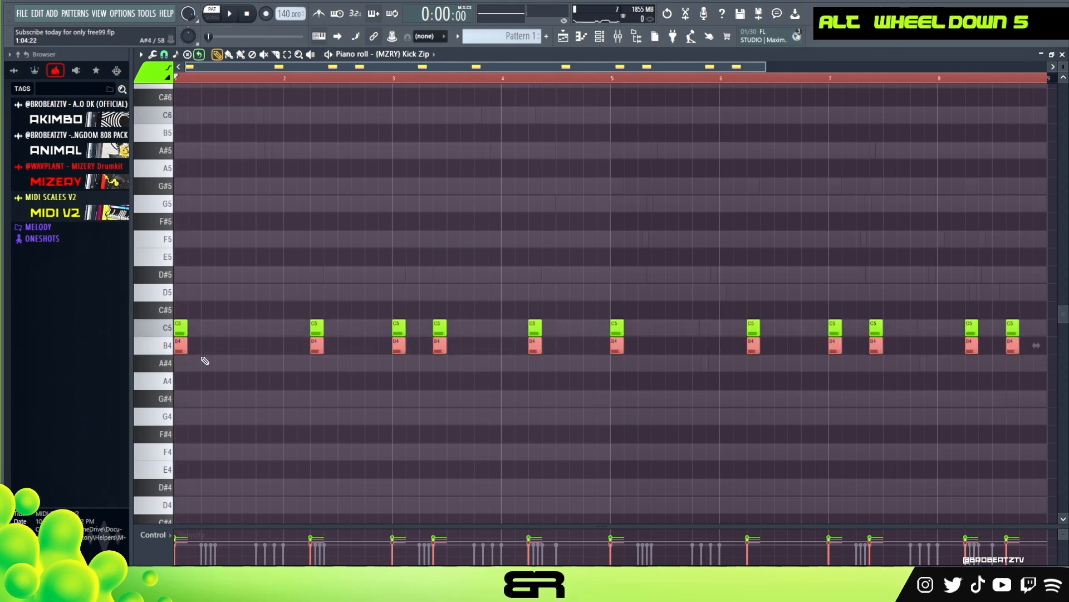
pyautogui.press('space')
pyautogui.rightClick(280, 363)
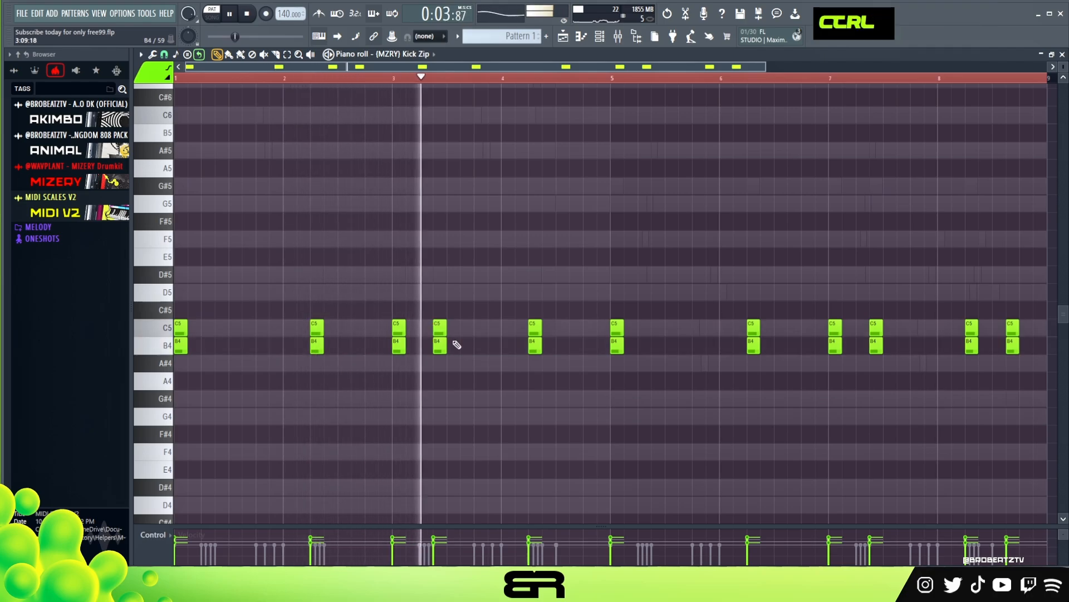
# Copy the bar 5 kick pair to beat 1.5 of bar 6, then stop playback.
pyautogui.keyDown('ctrl'); pyautogui.moveTo(607, 319); pyautogui.dragTo(644, 386); pyautogui.keyUp('ctrl')
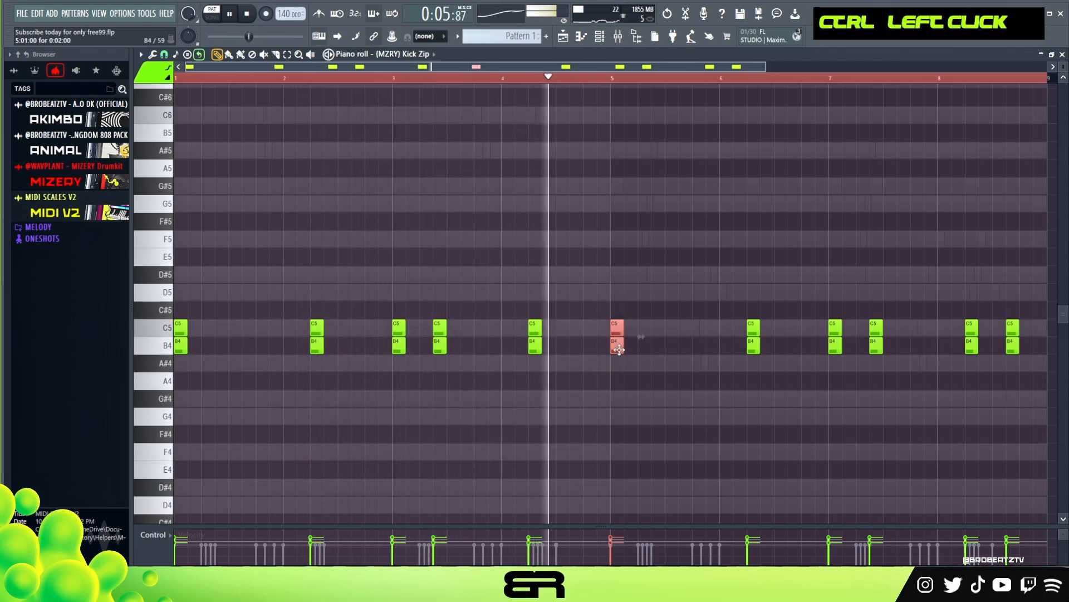
pyautogui.keyDown('shift'); pyautogui.moveTo(618, 348); pyautogui.dragTo(740, 348); pyautogui.keyUp('shift')
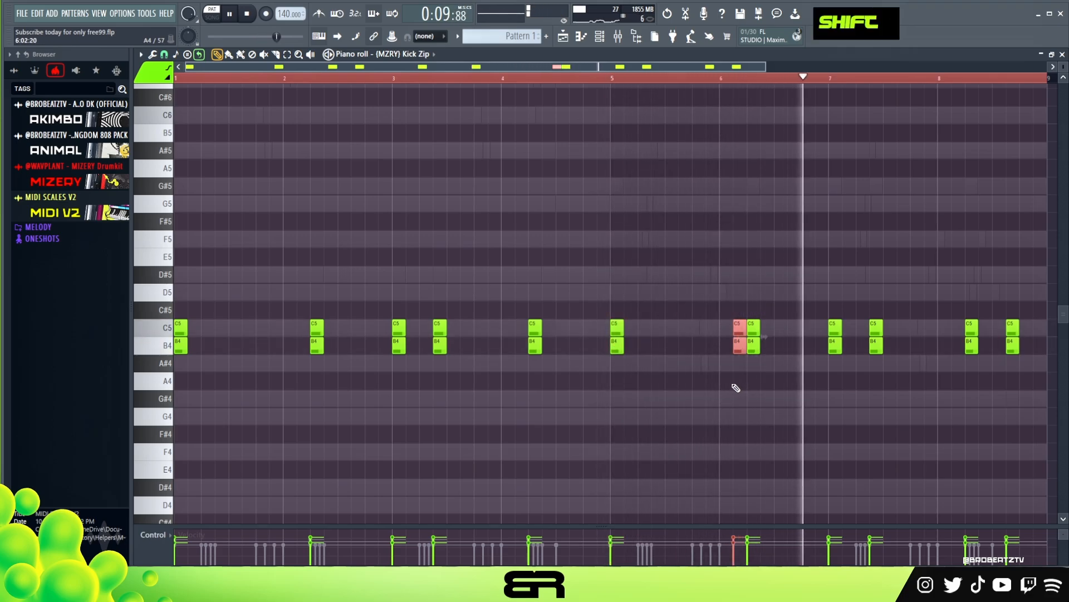
pyautogui.rightClick(724, 382)
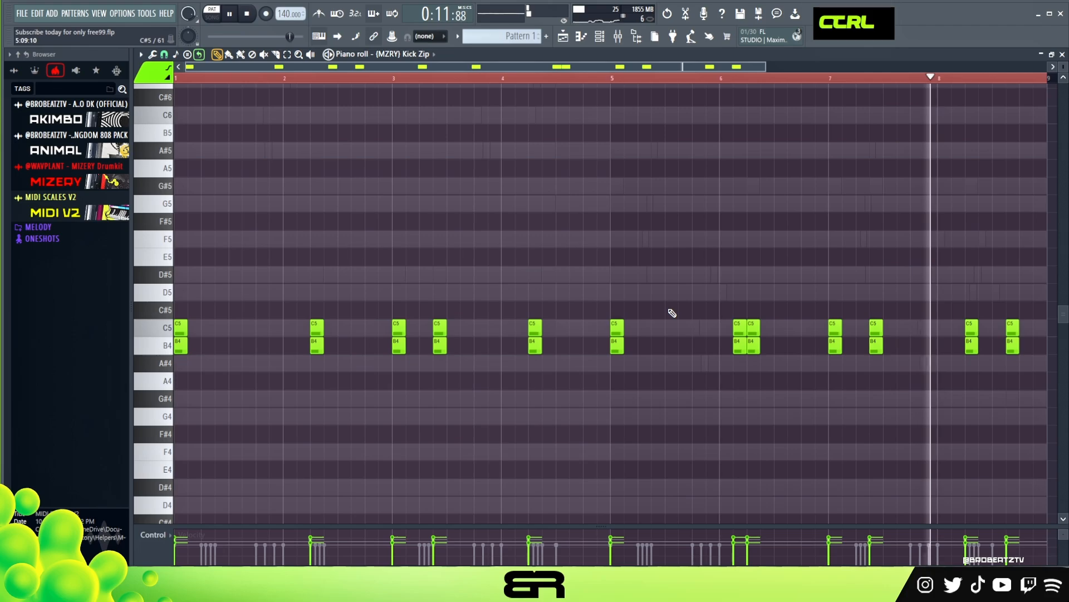
pyautogui.press('space')
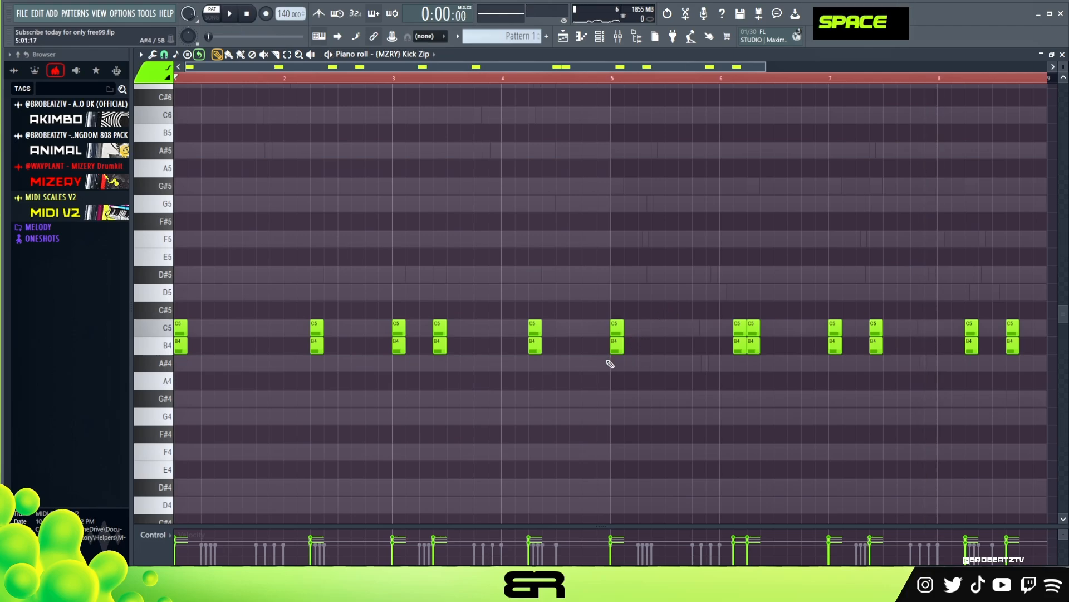
# Clear the time selection above the kick notes and look over the 808 and kick patterns in the channel rack.
pyautogui.keyDown('ctrl'); pyautogui.click(166, 350); pyautogui.keyUp('ctrl')
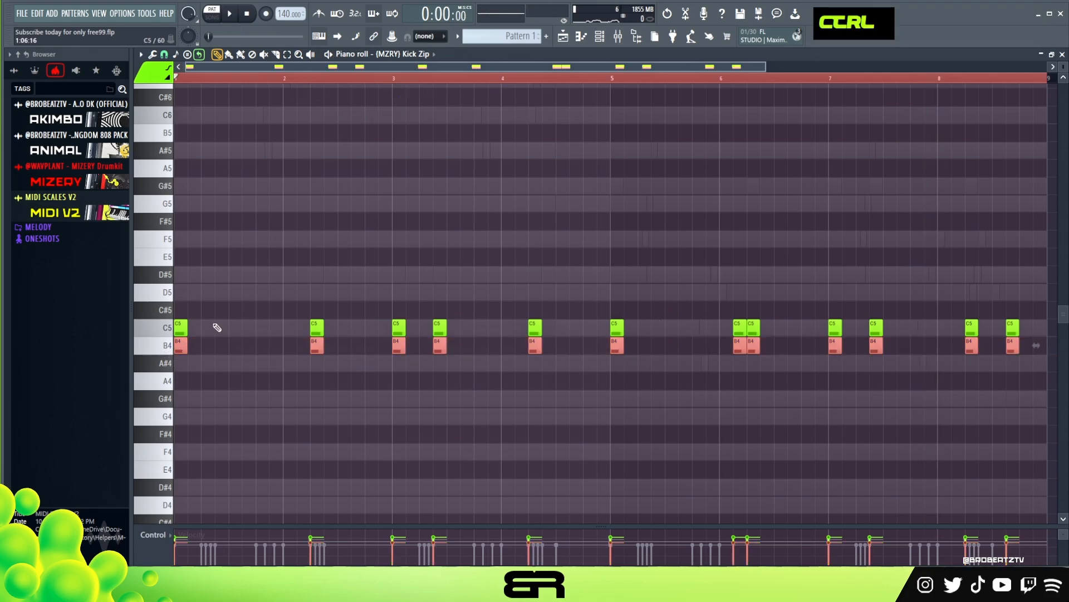
pyautogui.rightClick(243, 341)
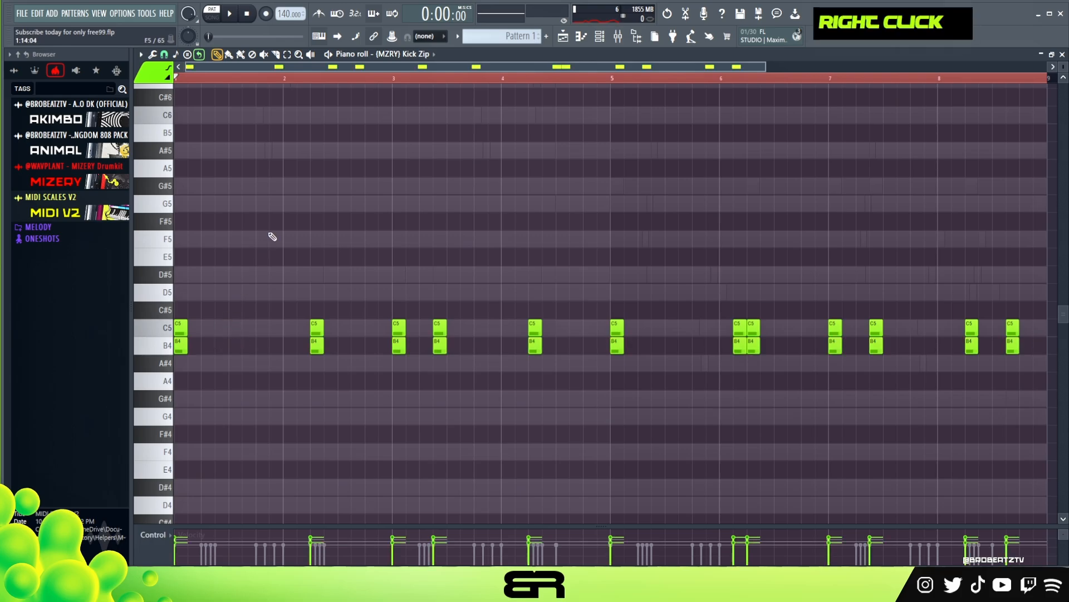
pyautogui.doubleClick(419, 78)
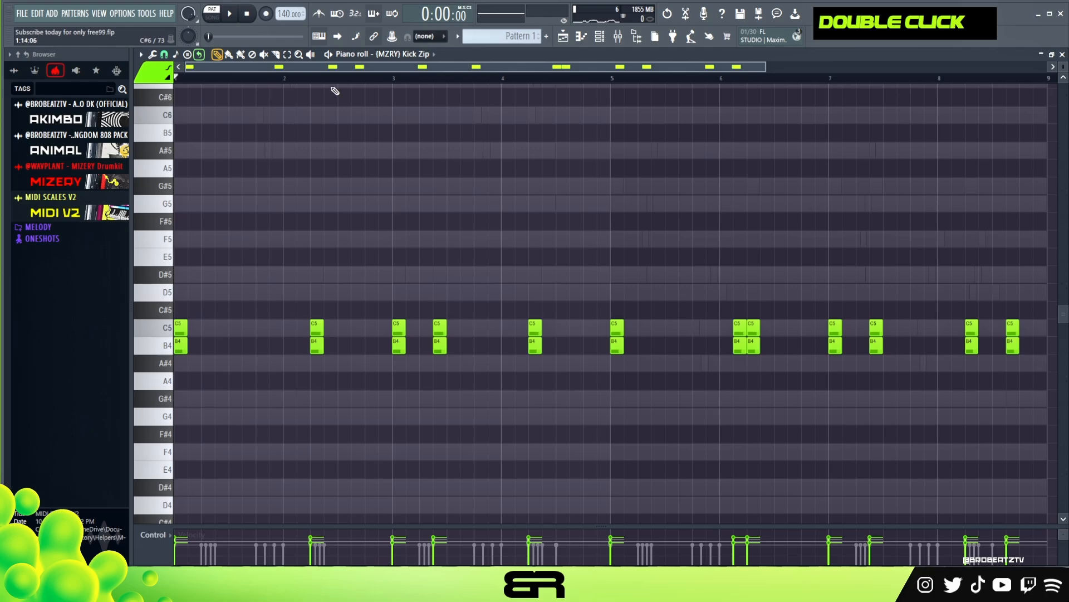
pyautogui.click(610, 44)
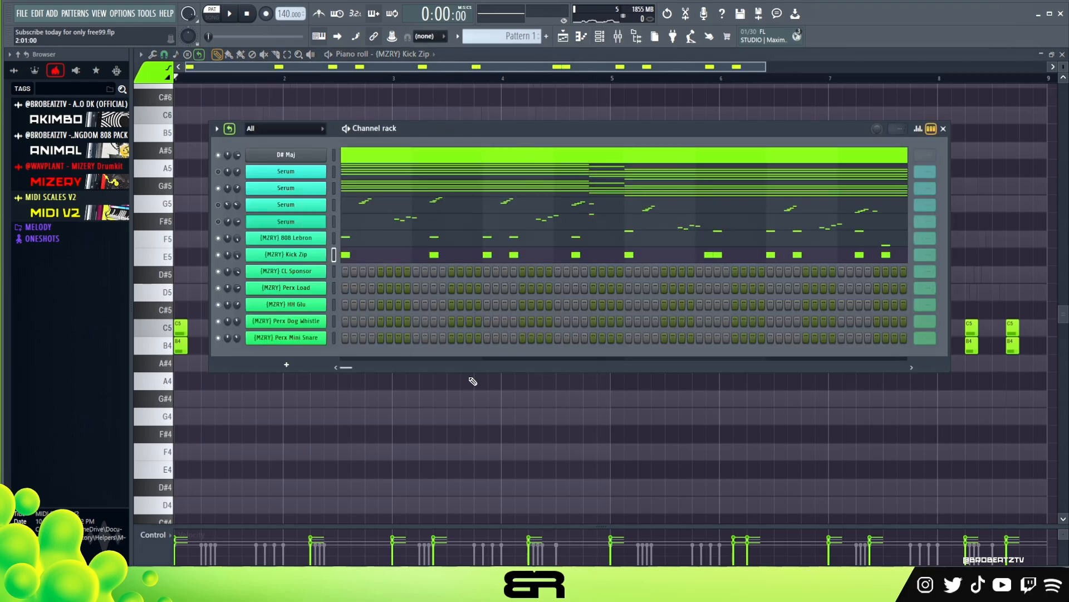
pyautogui.rightClick(657, 199)
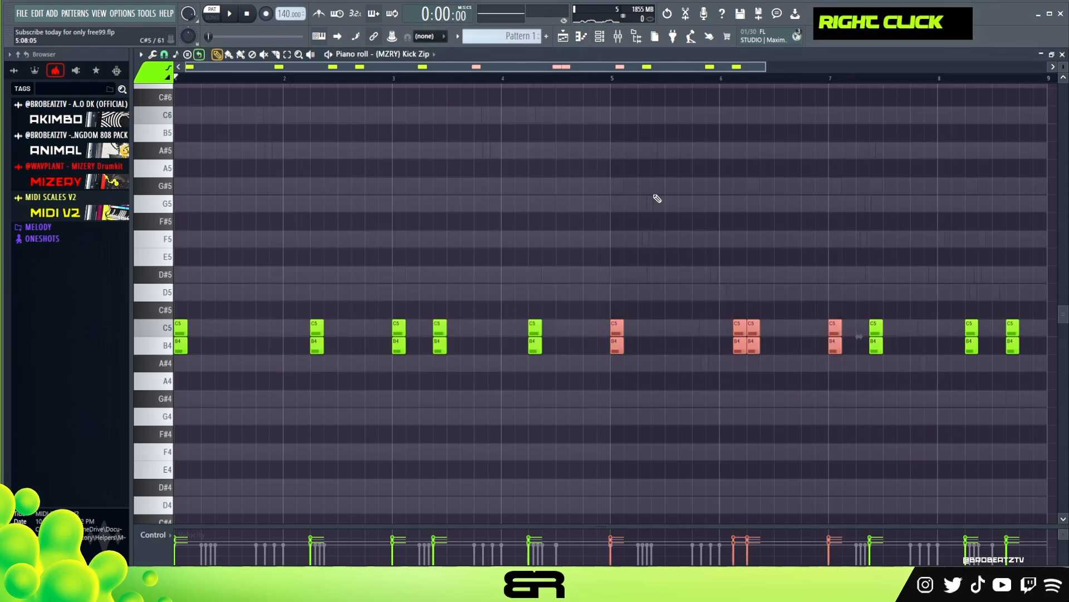
# Place (MZRY) CL Sponsor hits on steps 9 and 25 in the channel rack and play the beat from the start.
pyautogui.click(600, 46)
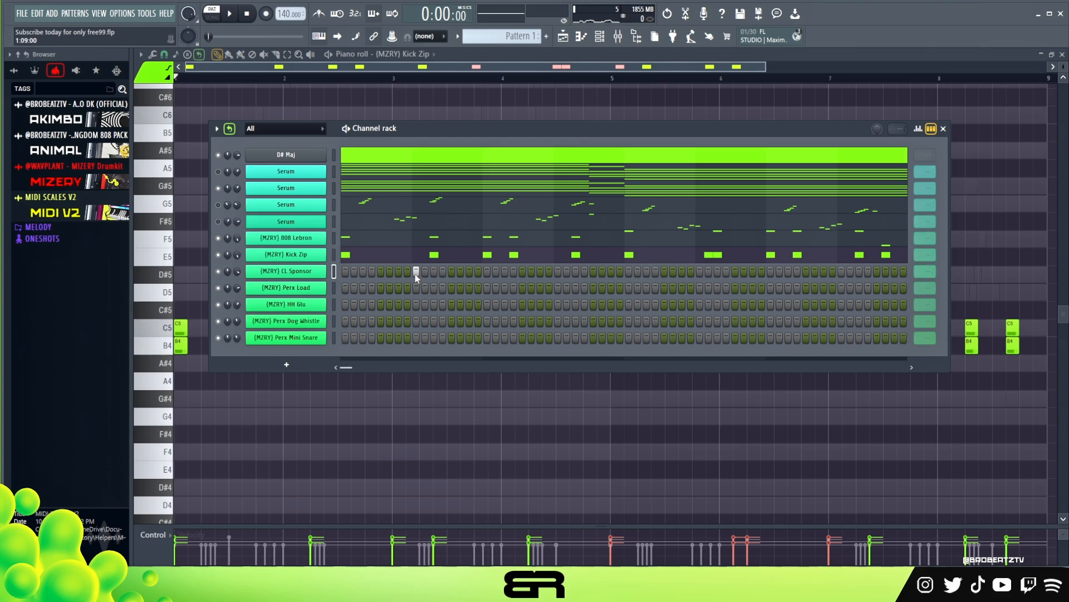
pyautogui.click(559, 272)
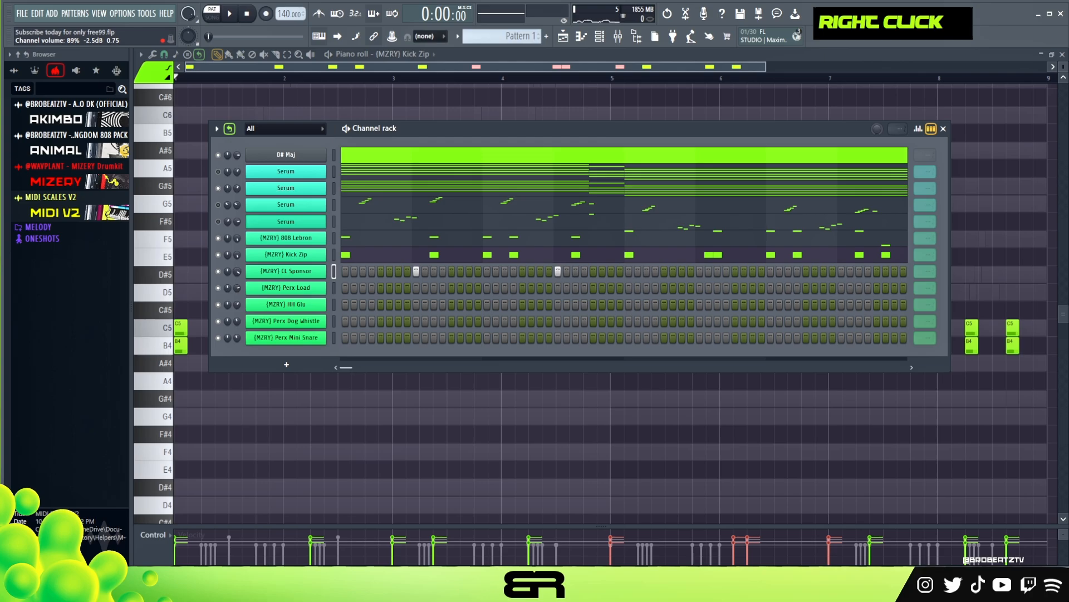
pyautogui.press('space')
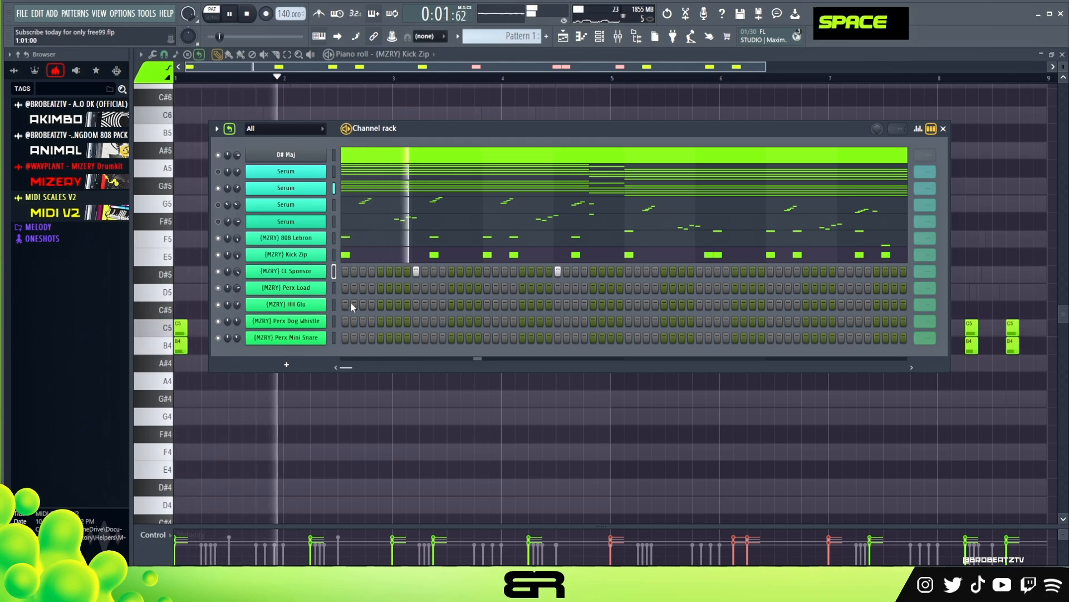
pyautogui.press('space')
pyautogui.press('space')
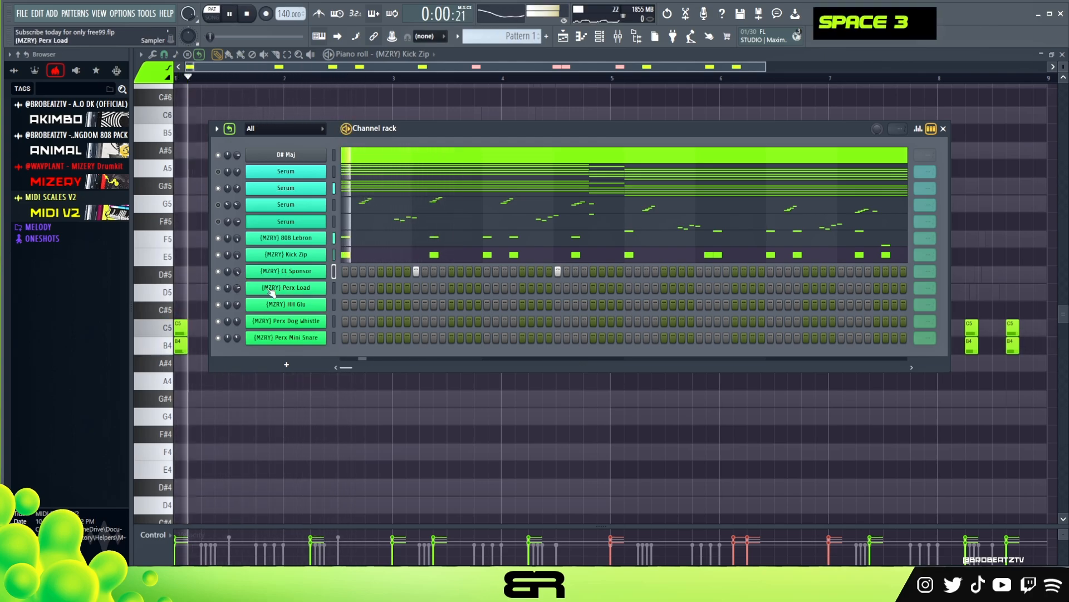
# Start the (MZRY) HH Glu pattern with hits on steps 1 and 3, the second quieter, and select both in the piano roll.
pyautogui.click(345, 304)
pyautogui.press('space')
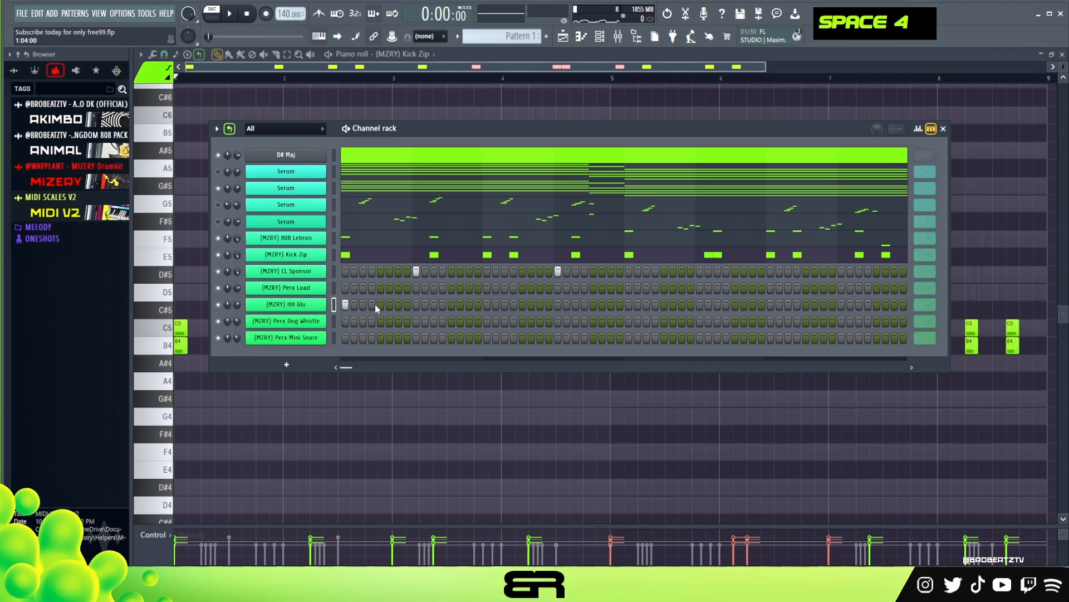
pyautogui.rightClick(320, 304)
pyautogui.click(345, 303)
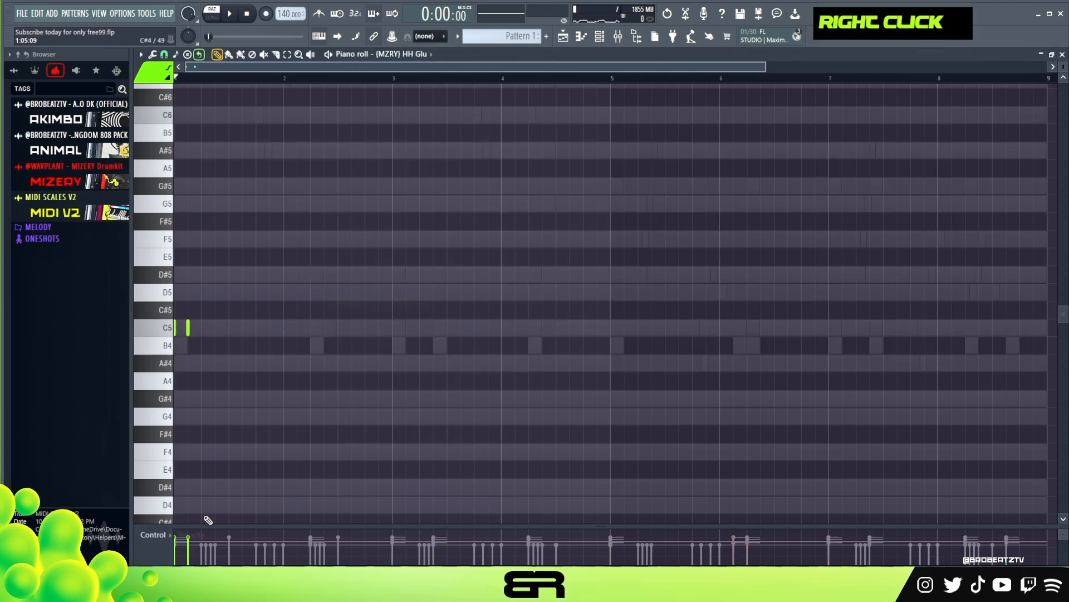
pyautogui.moveTo(212, 302); pyautogui.dragTo(174, 370)
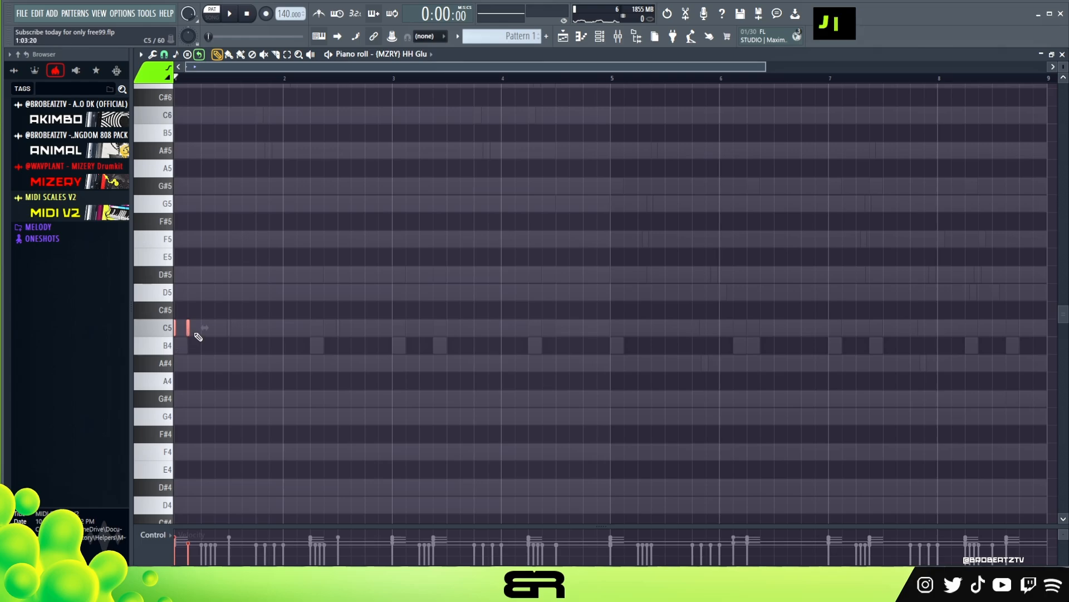
# Repeat the loud and soft C5 hi-hat pair across bars 1 and 2, and shorten all of its notes to short hits.
pyautogui.hotkey('ctrl', 'b')
pyautogui.press('Delete')
pyautogui.moveTo(208, 341); pyautogui.dragTo(175, 323)
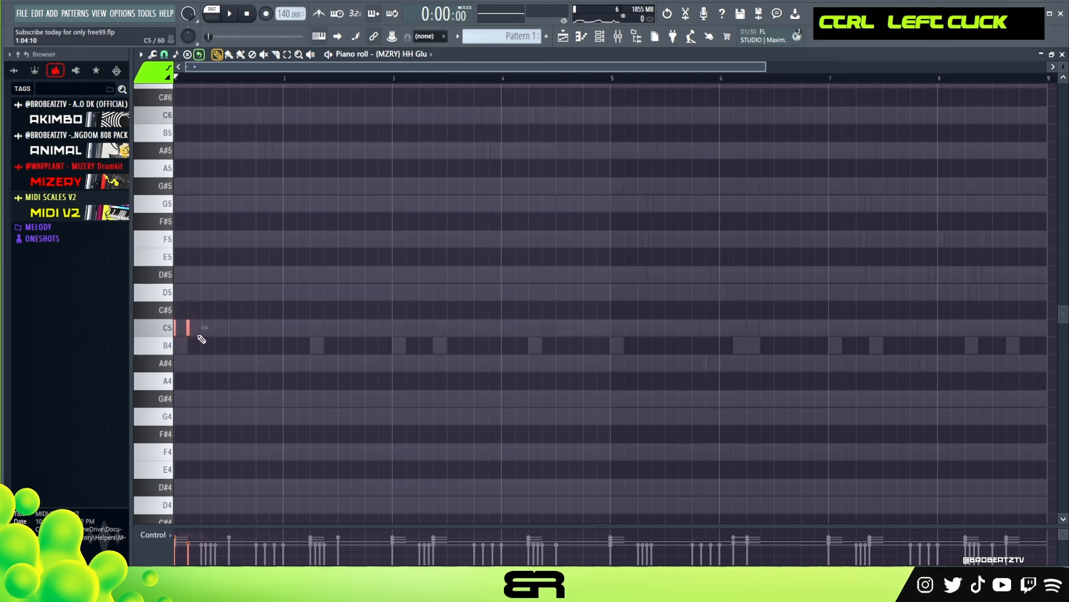
pyautogui.hotkey('ctrl', 'b')
pyautogui.hotkey('ctrl', 'b')
pyautogui.hotkey('ctrl', 'b')
pyautogui.hotkey('ctrl', 'b')
pyautogui.hotkey('ctrl', 'b')
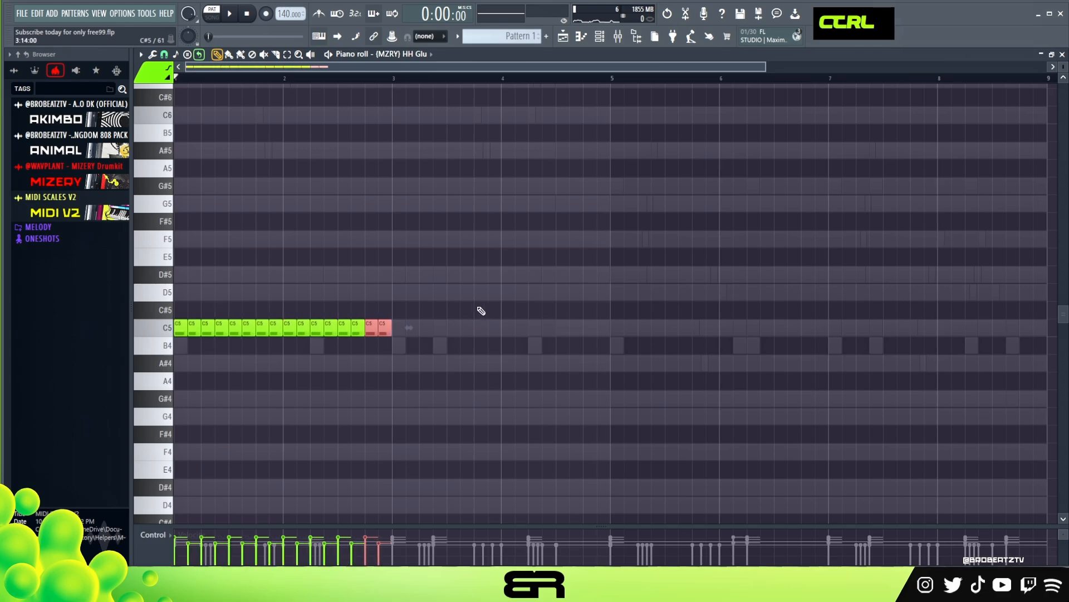
pyautogui.moveTo(485, 312); pyautogui.dragTo(179, 333)
pyautogui.moveTo(393, 332); pyautogui.dragTo(285, 339)
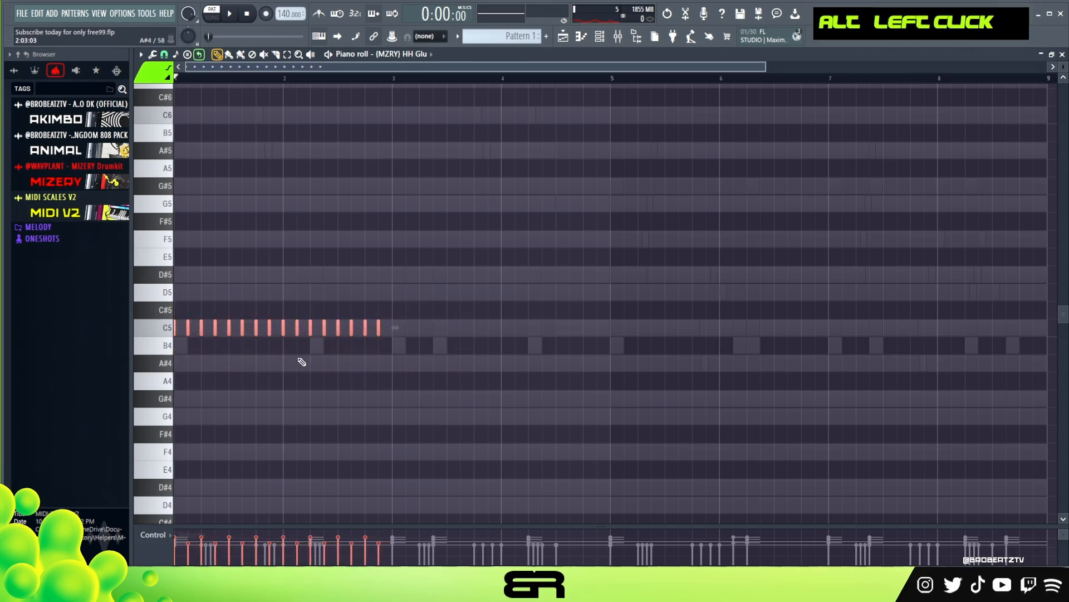
# Clear the note selection, add an extra HH Glu hit on step 22 in the channel rack, and start playback.
pyautogui.rightClick(650, 92)
pyautogui.click(601, 38)
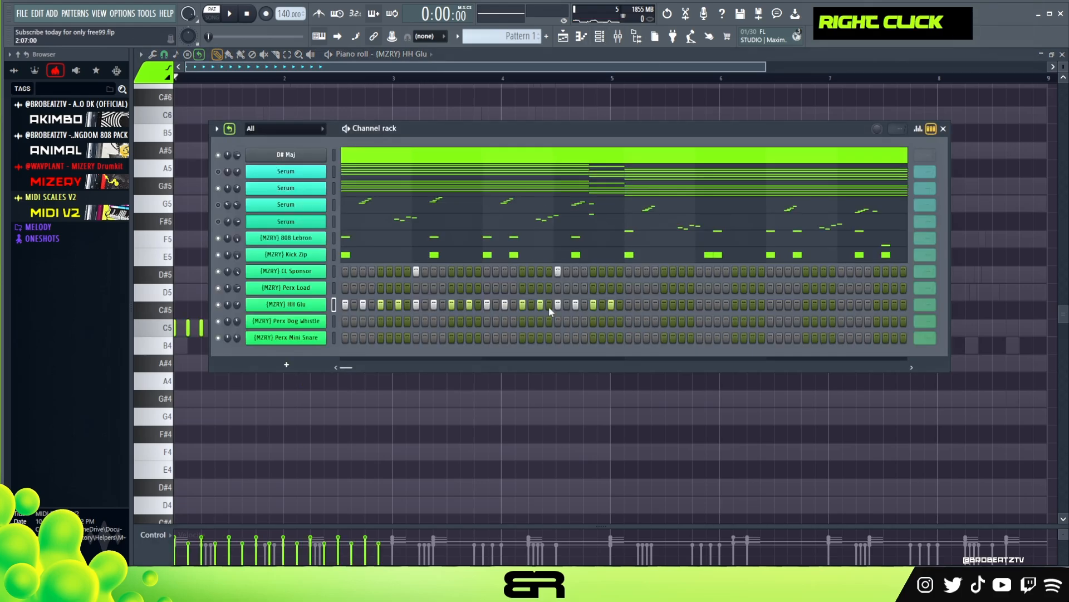
pyautogui.rightClick(603, 406)
pyautogui.click(601, 38)
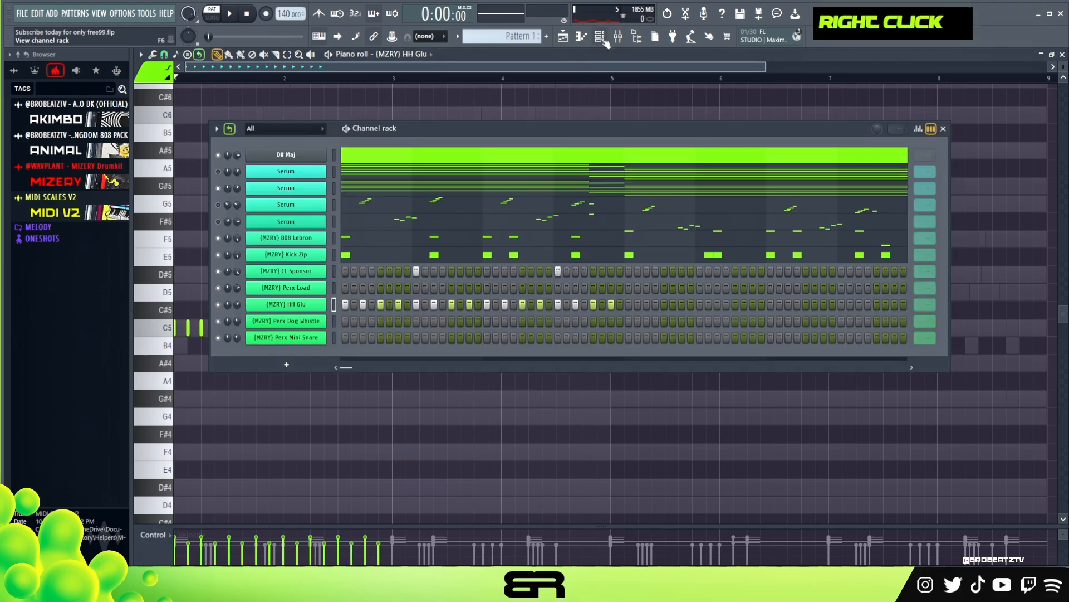
pyautogui.click(532, 305)
pyautogui.press('space')
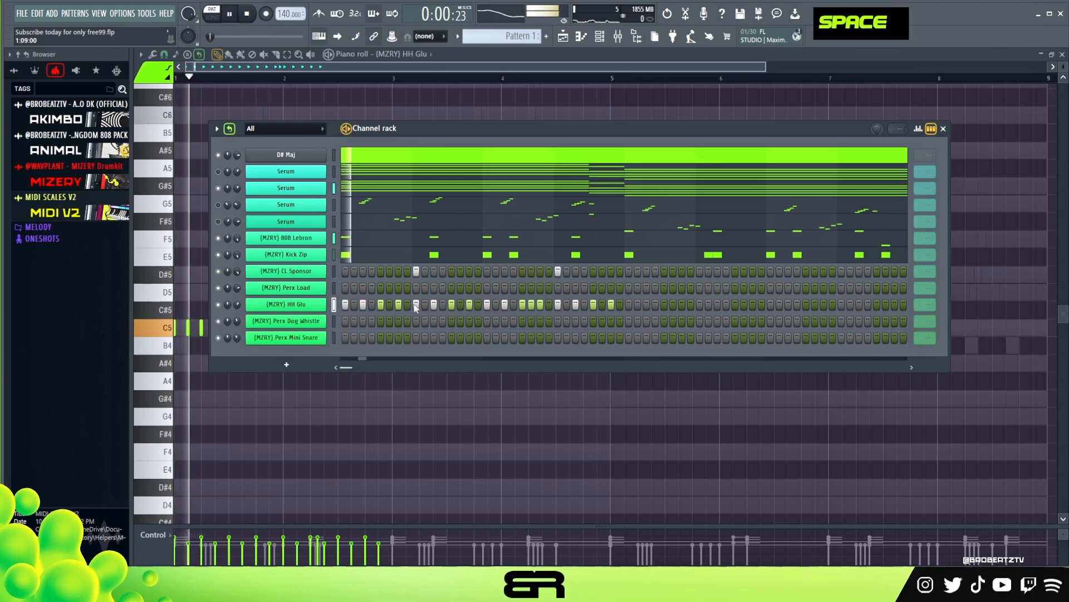
# Add a (MZRY) Perx Load hit on step 21 and replay the beat from the start.
pyautogui.click(522, 288)
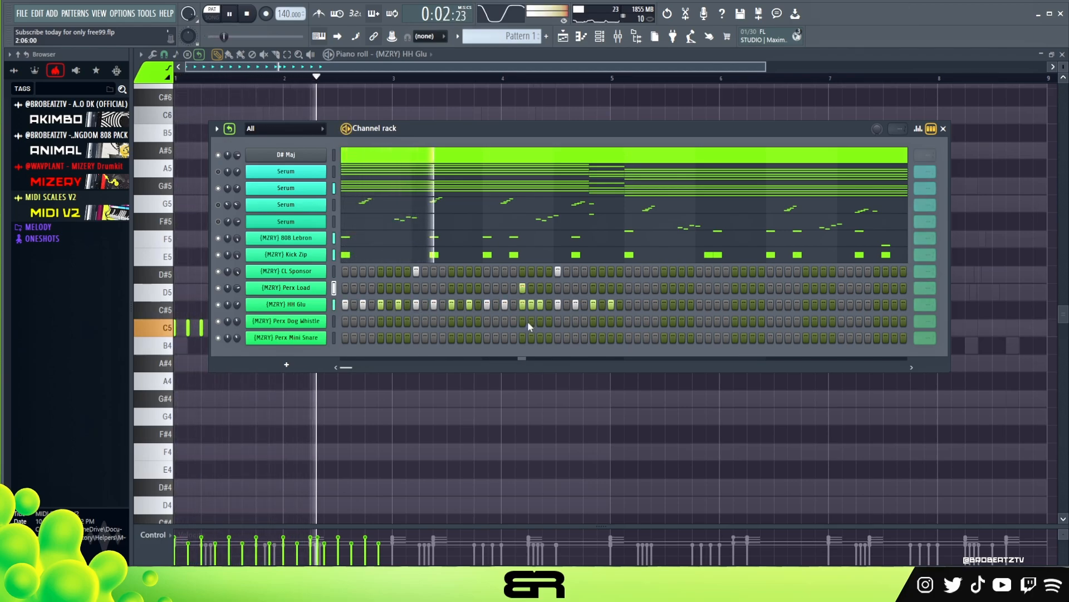
pyautogui.press('space')
pyautogui.press('space')
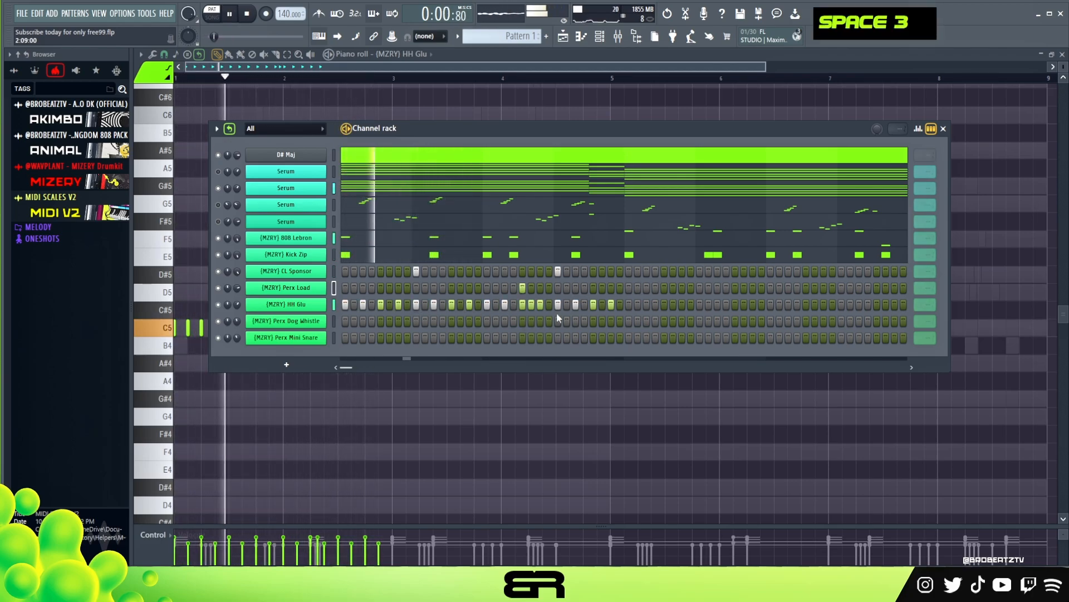
# Remove the HH Glu hit on step 31, reset the one on step 27, and add Perx Load hits on steps 29 to 31.
pyautogui.rightClick(576, 304)
pyautogui.rightClick(611, 305)
pyautogui.moveTo(594, 287); pyautogui.dragTo(611, 288)
pyautogui.press('space')
pyautogui.press('space')
pyautogui.click(577, 306)
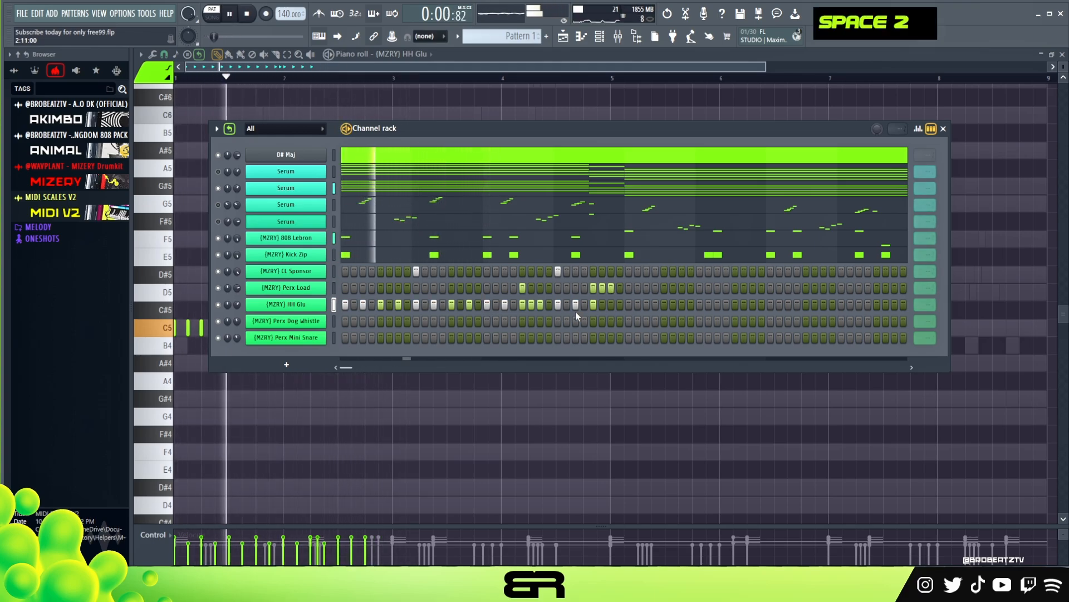
# Lower the velocity of the HH Glu hit on step 27, replay the beat and hide the step graph.
pyautogui.click(918, 129)
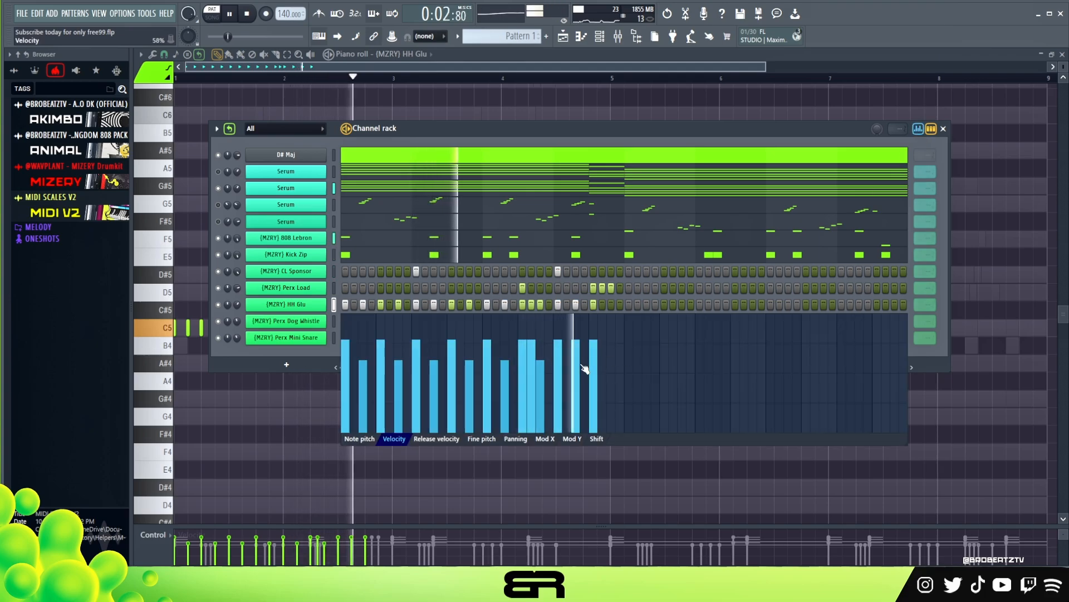
pyautogui.click(576, 387)
pyautogui.press('space')
pyautogui.press('space')
pyautogui.click(920, 131)
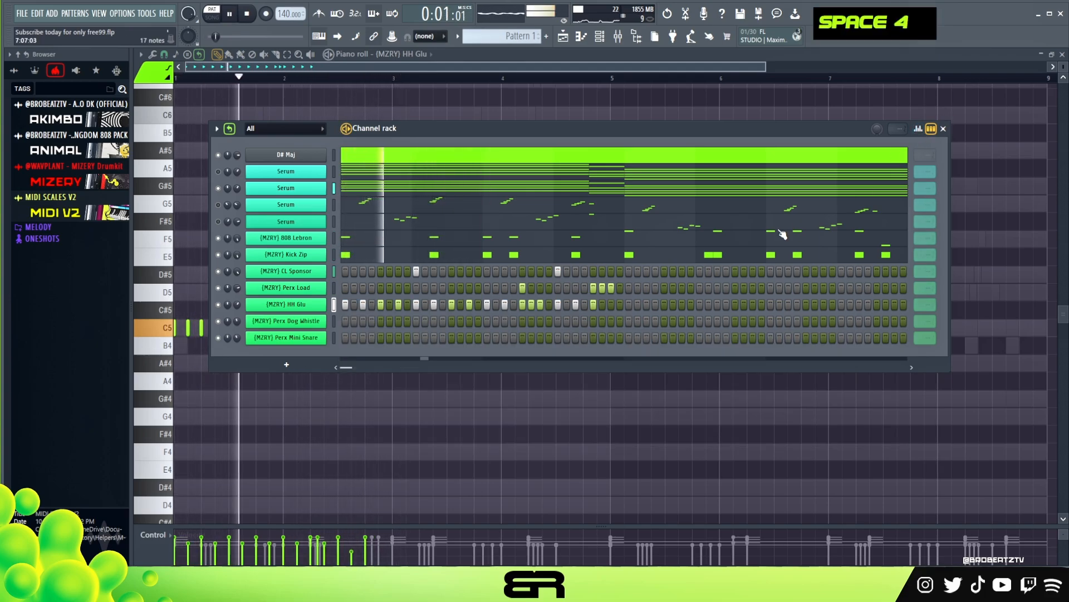
pyautogui.click(522, 338)
pyautogui.press('space')
pyautogui.press('space')
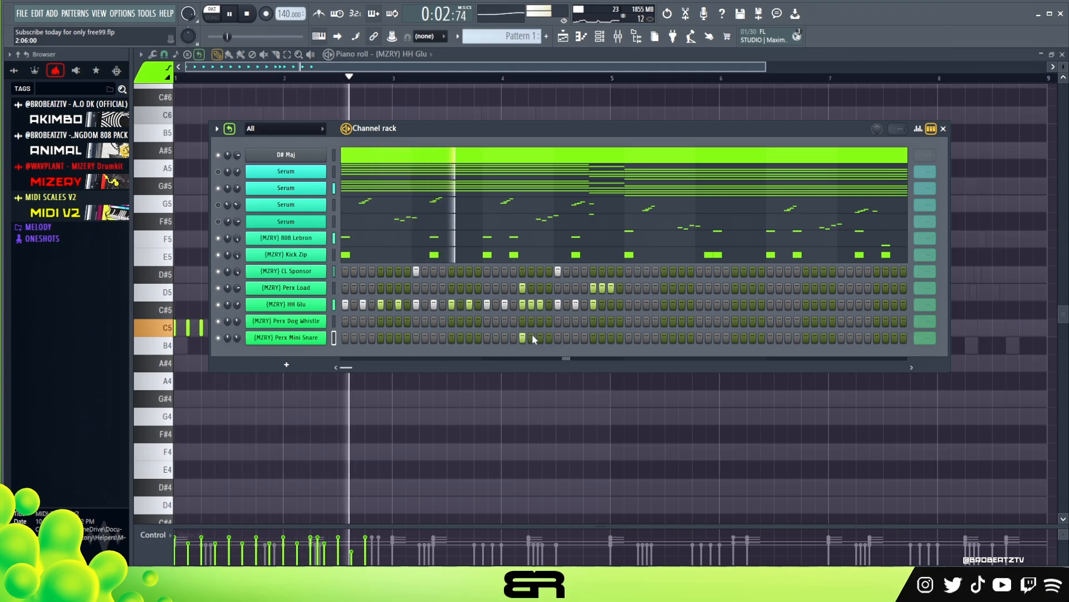
pyautogui.rightClick(522, 337)
pyautogui.press('space')
# Add a (MZRY) Perx Dog Whistle hit on step 21 and a Perx Mini Snare hit on step 23, with playback.
pyautogui.click(523, 322)
pyautogui.press('space')
pyautogui.click(541, 338)
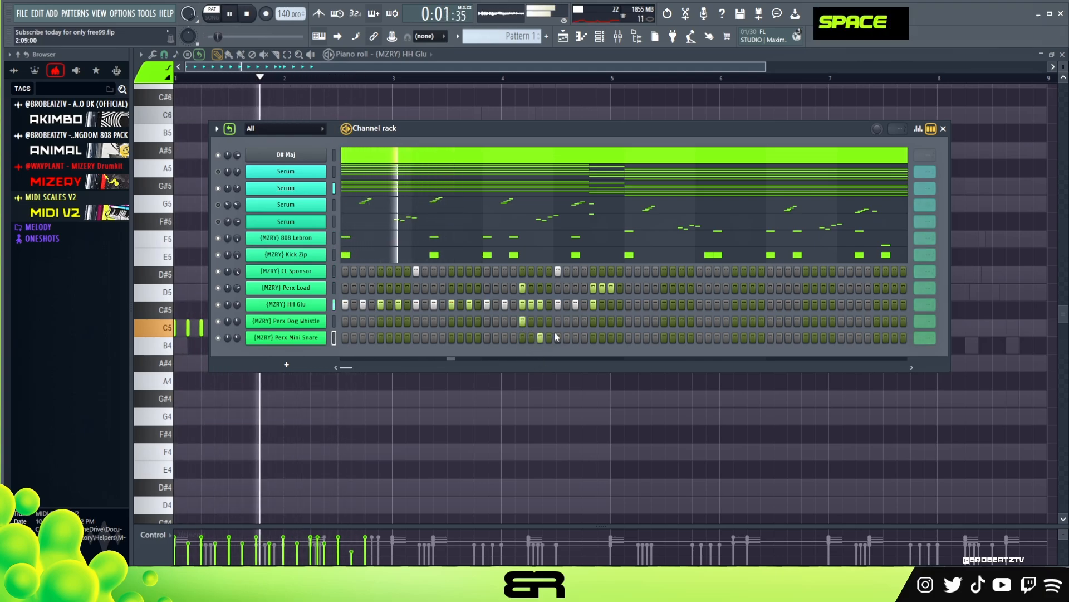
pyautogui.press('space')
pyautogui.press('space')
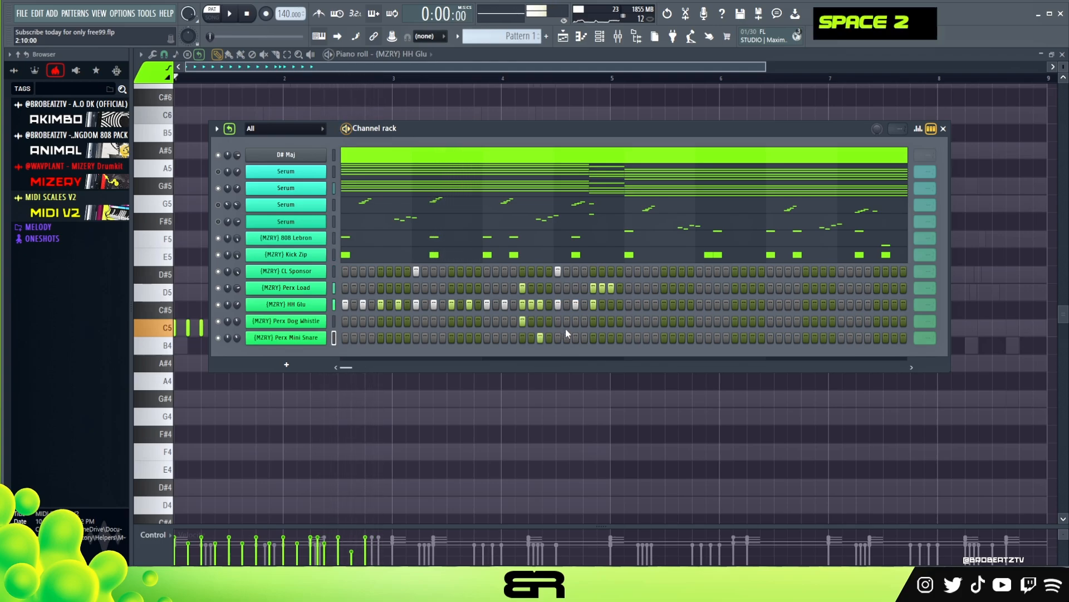
# Add Perx Mini Snare hits on steps 33, 35 and 39 and restart playback.
pyautogui.click(629, 338)
pyautogui.click(647, 337)
pyautogui.click(681, 338)
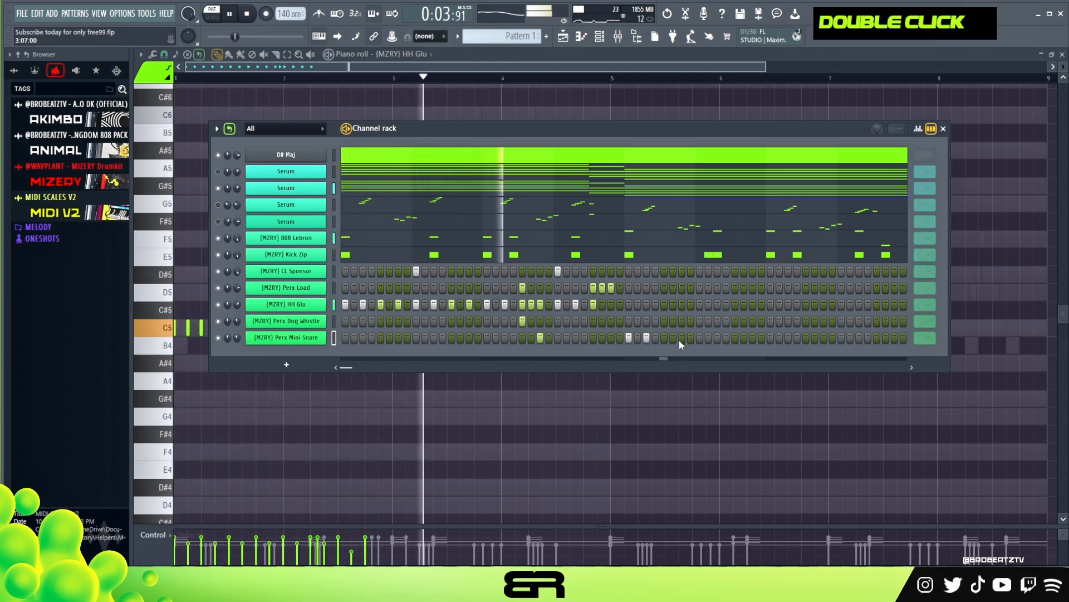
pyautogui.press('space')
pyautogui.press('space')
# Add Perx Dog Whistle hits on steps 37 and 45, then stop playback.
pyautogui.click(662, 322)
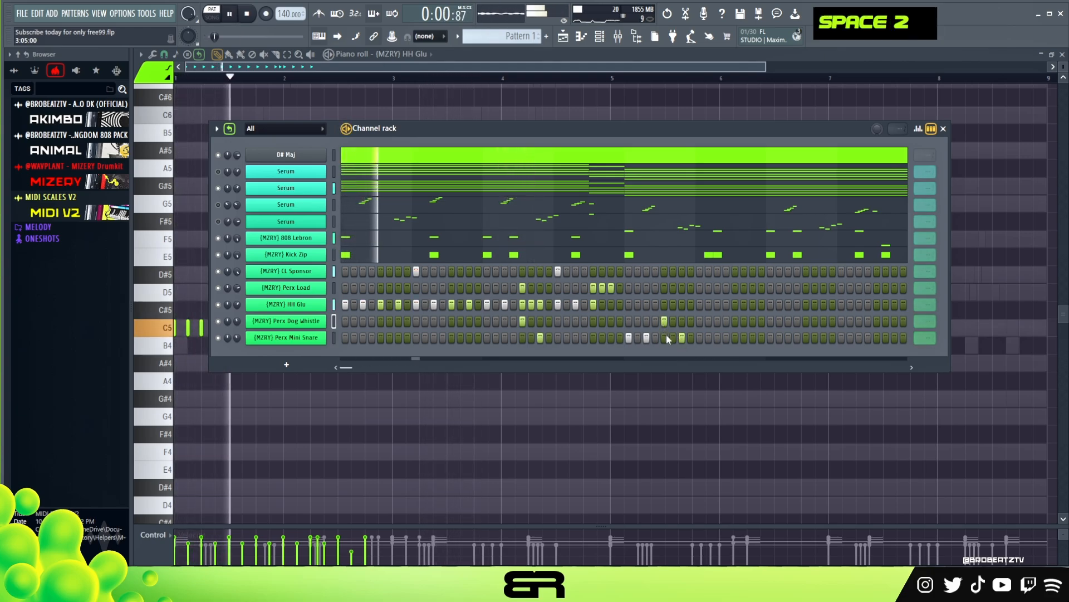
pyautogui.click(735, 321)
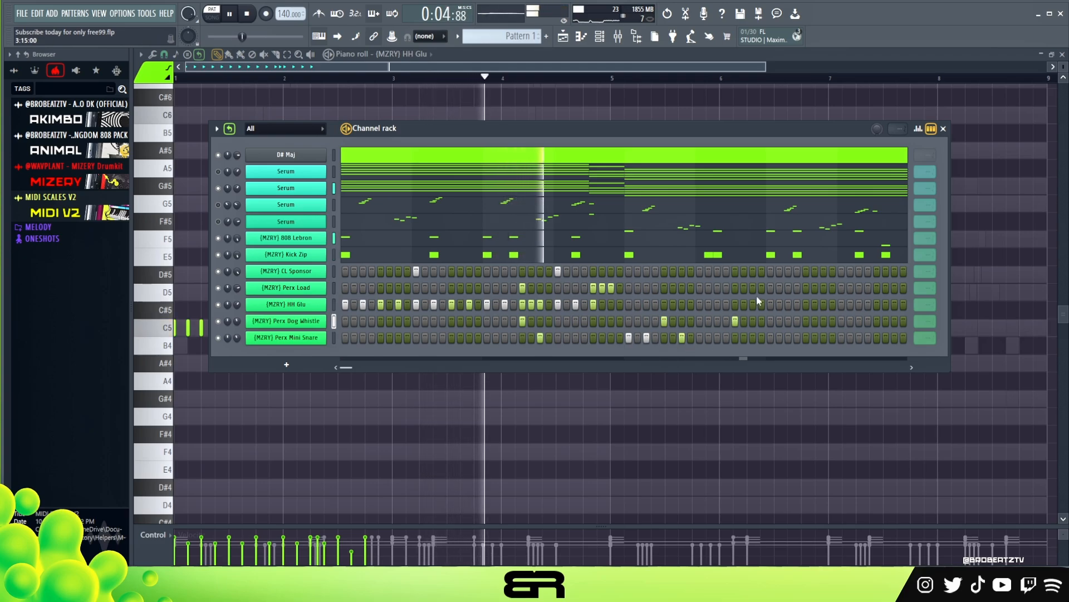
pyautogui.press('space')
# Set bar loop points so CL Sponsor and HH Glu repeat every 32 steps, and Dog Whistle and Mini Snare every 48.
pyautogui.scroll(-1, 932, 305)
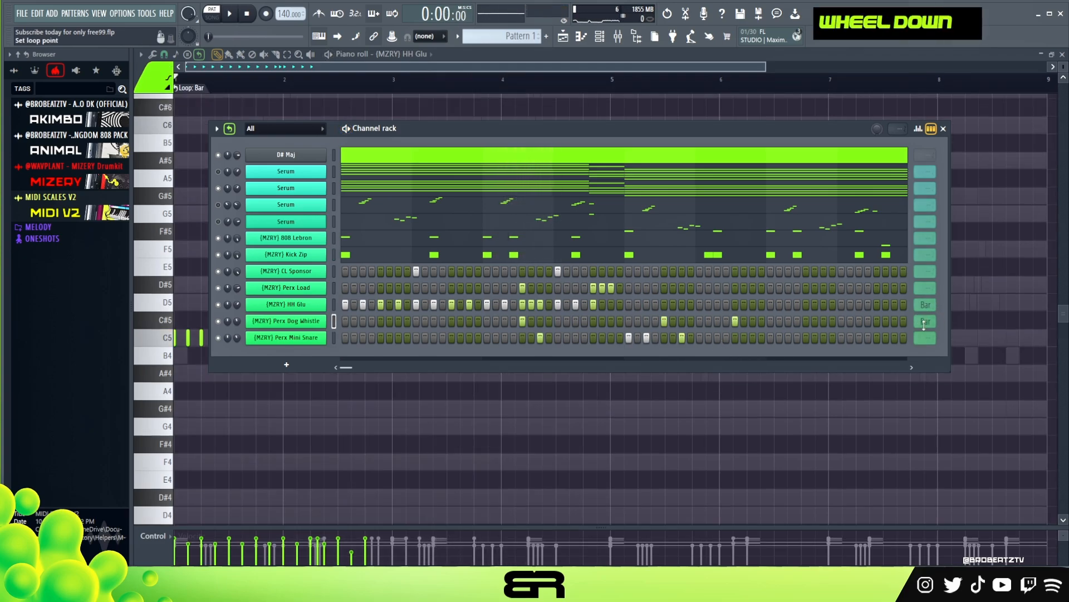
pyautogui.doubleClick(230, 129)
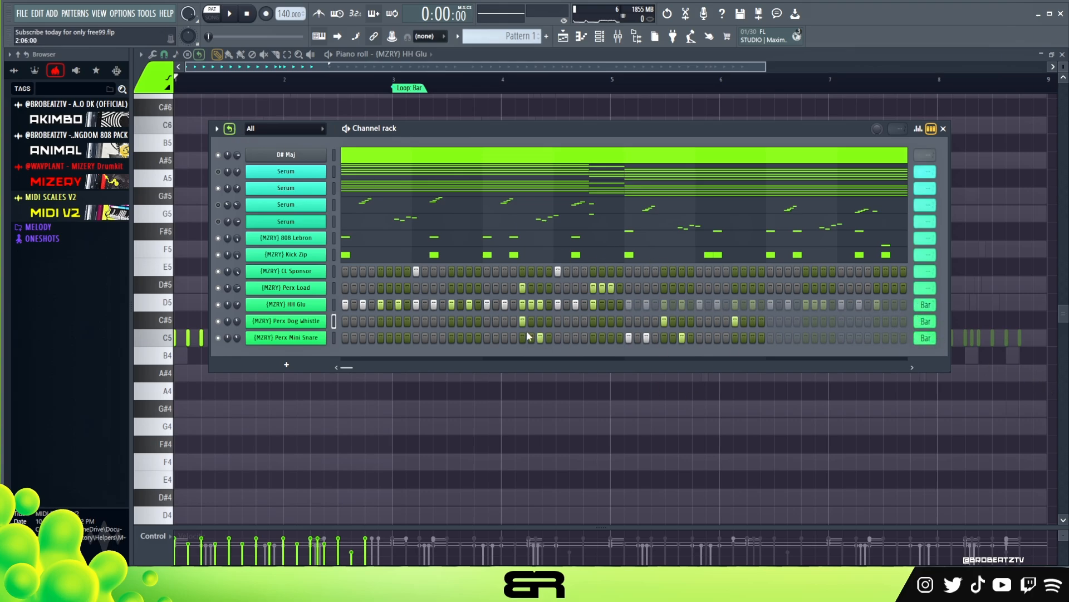
pyautogui.scroll(1, 807, 299)
pyautogui.scroll(-1, 919, 271)
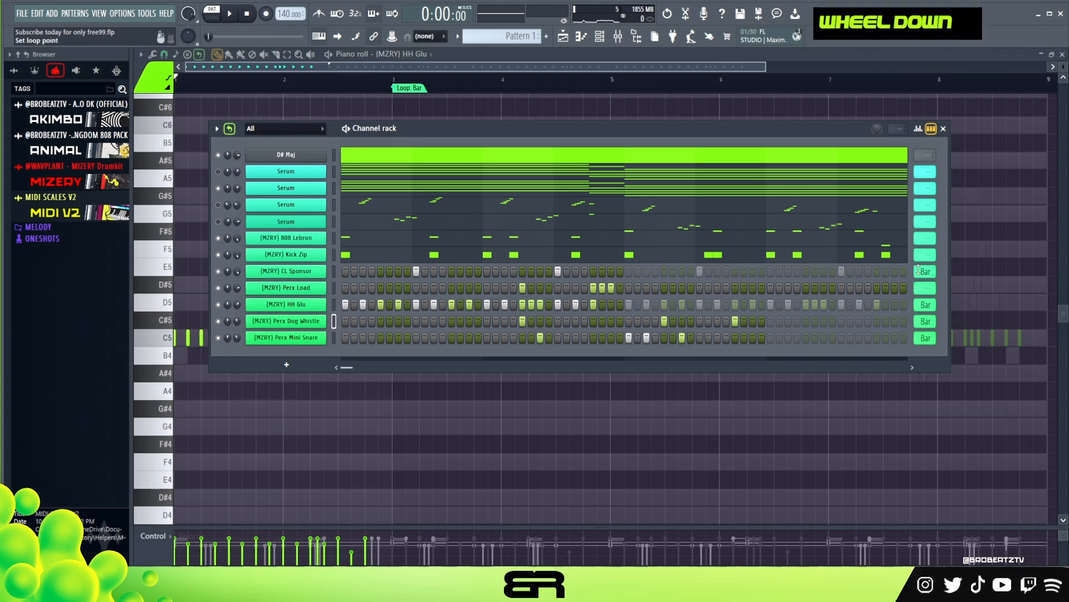
# Add Perx Load hits on steps 47 and 51, and pan its hits on steps 29 to 31 progressively from right to left.
pyautogui.click(787, 288)
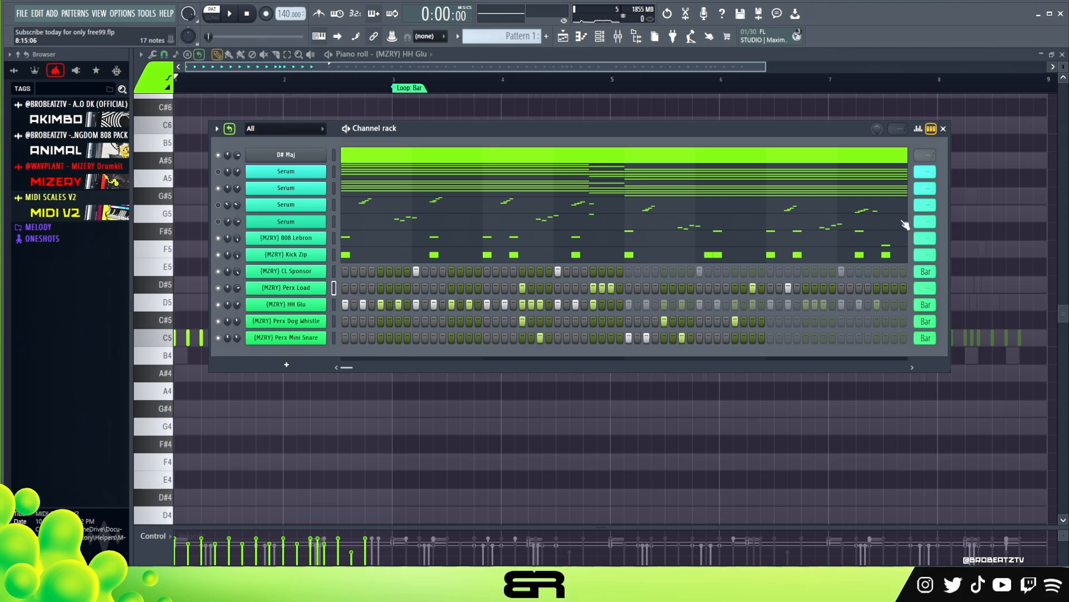
pyautogui.click(918, 129)
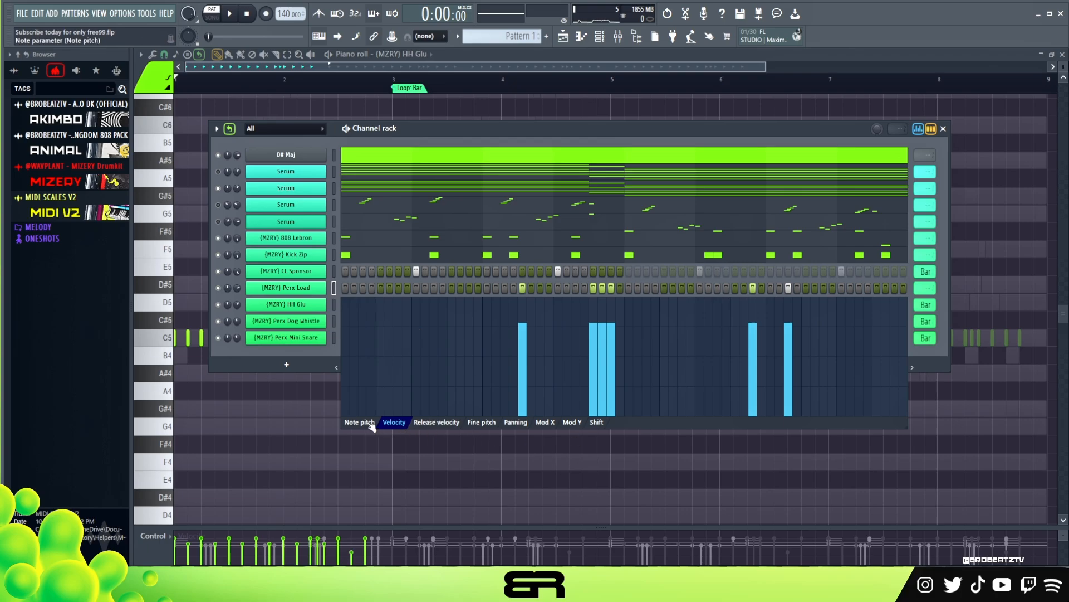
pyautogui.click(516, 422)
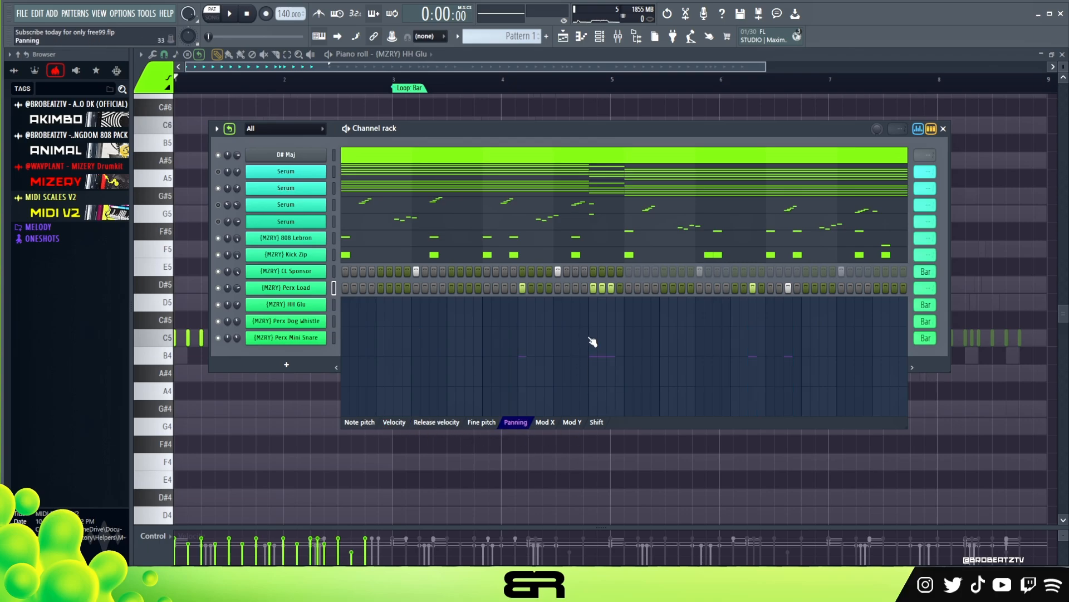
pyautogui.click(615, 369)
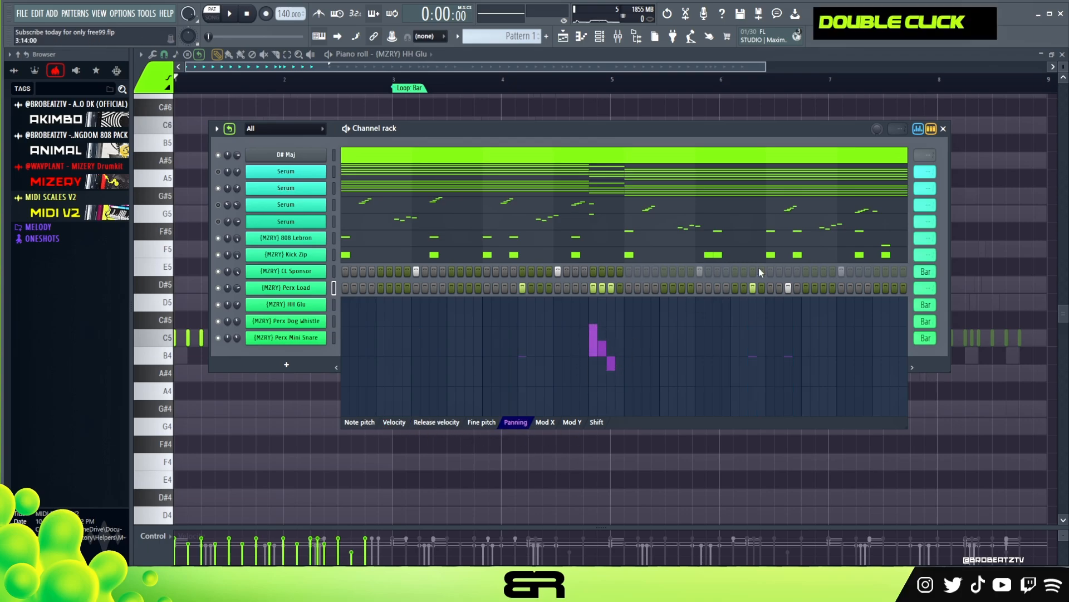
pyautogui.click(918, 130)
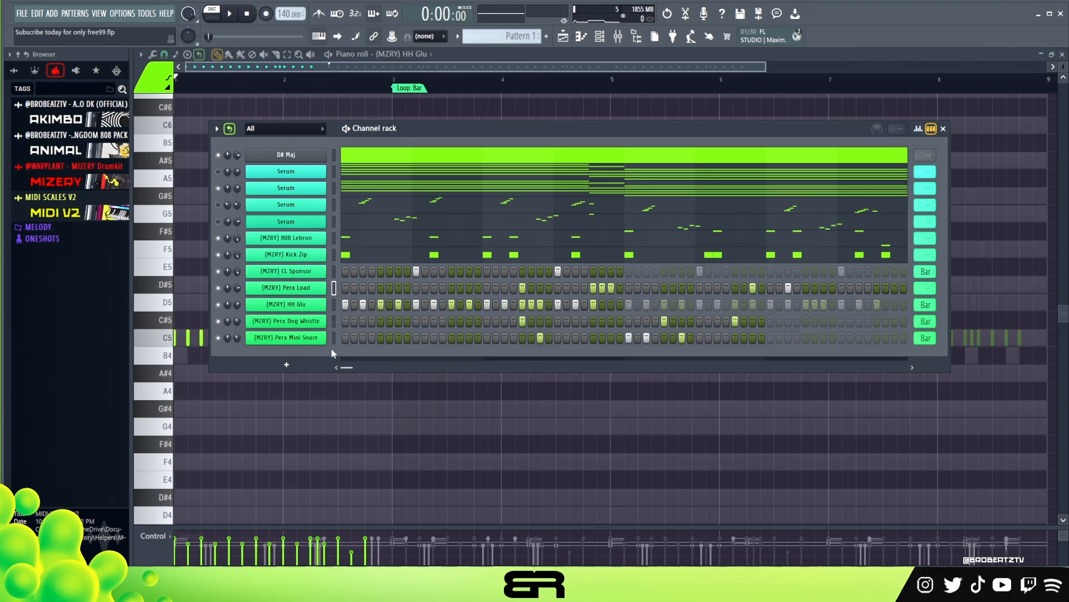
# Pan the Perx Mini Snare hit on step 33 right and the one on step 35 left, then shift the channel rack slightly.
pyautogui.click(919, 130)
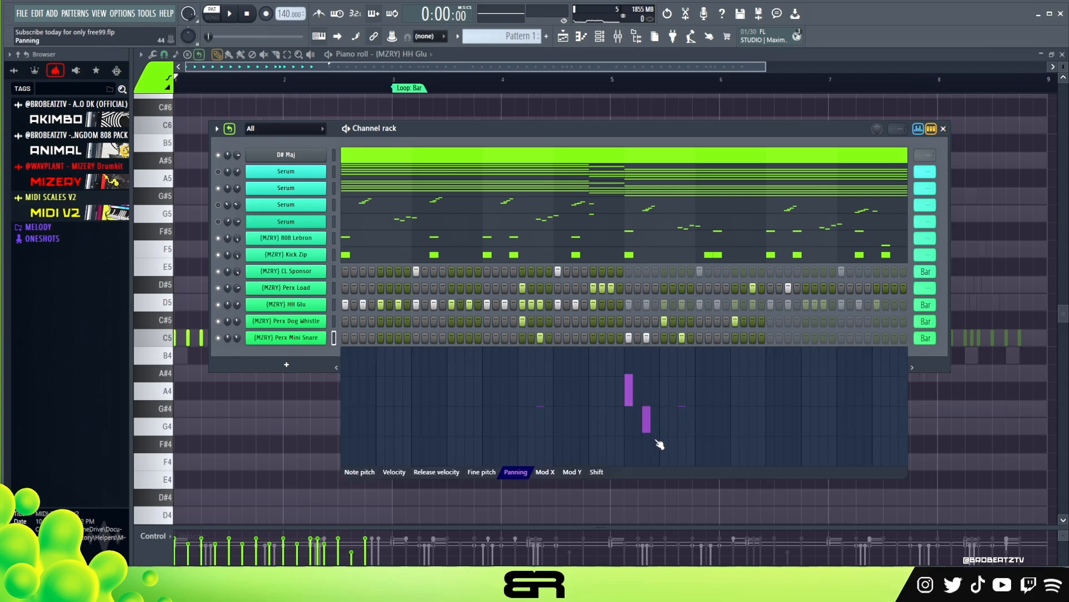
pyautogui.click(918, 129)
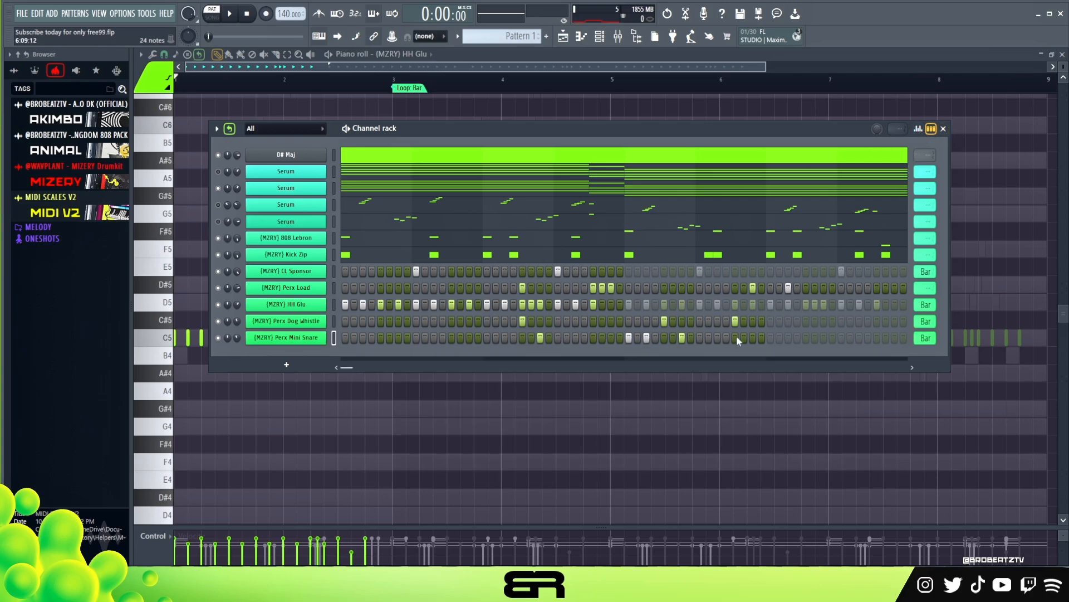
pyautogui.moveTo(517, 127); pyautogui.dragTo(510, 115)
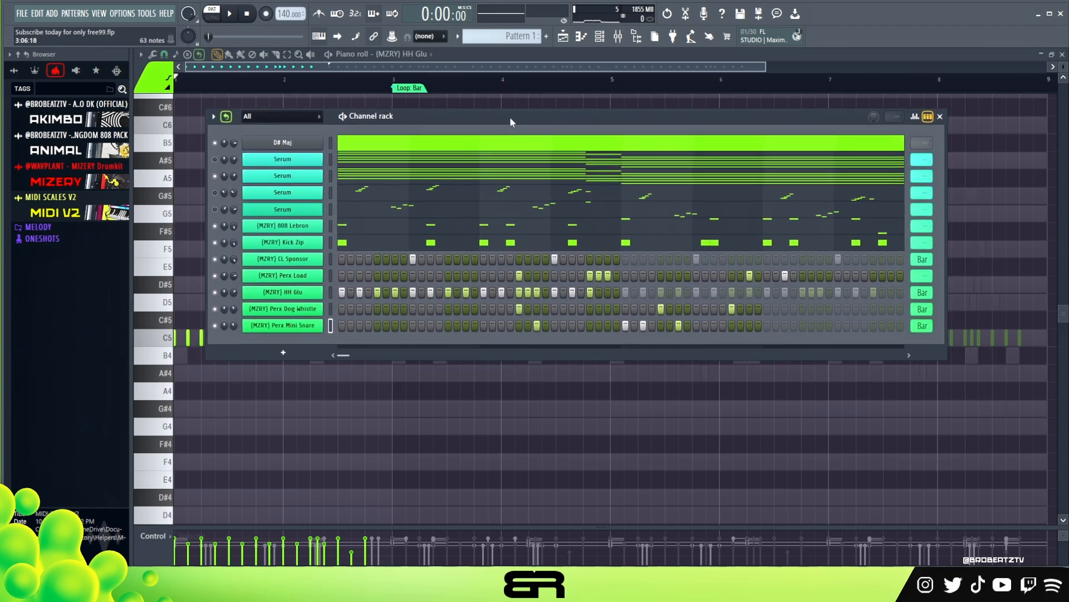
# Audition the drums with the second Serum melody, stop playback, and unmute the three other Serum channels.
pyautogui.press('space')
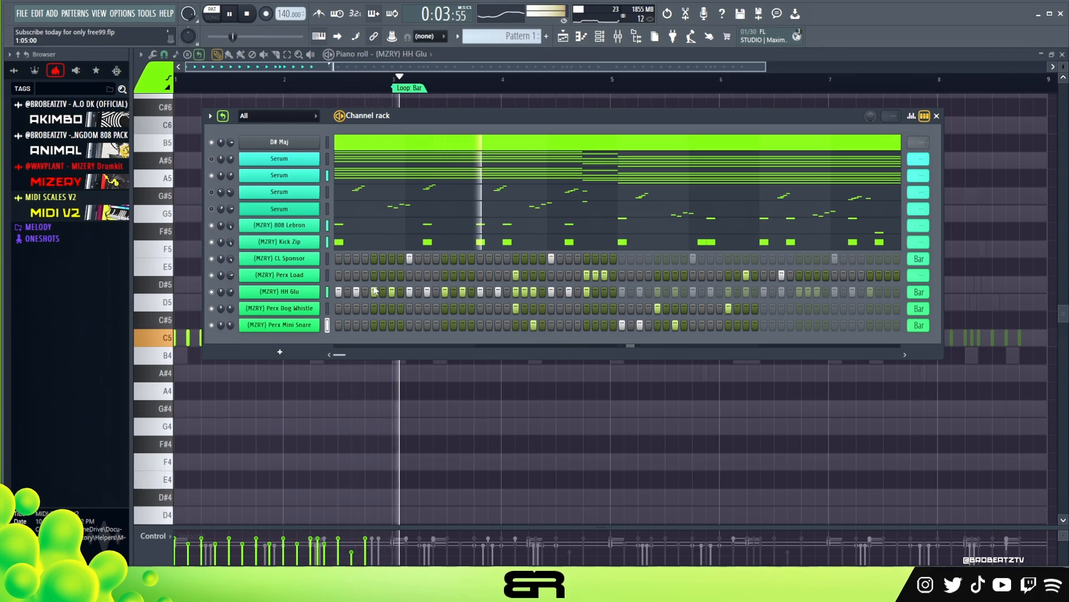
pyautogui.press('space')
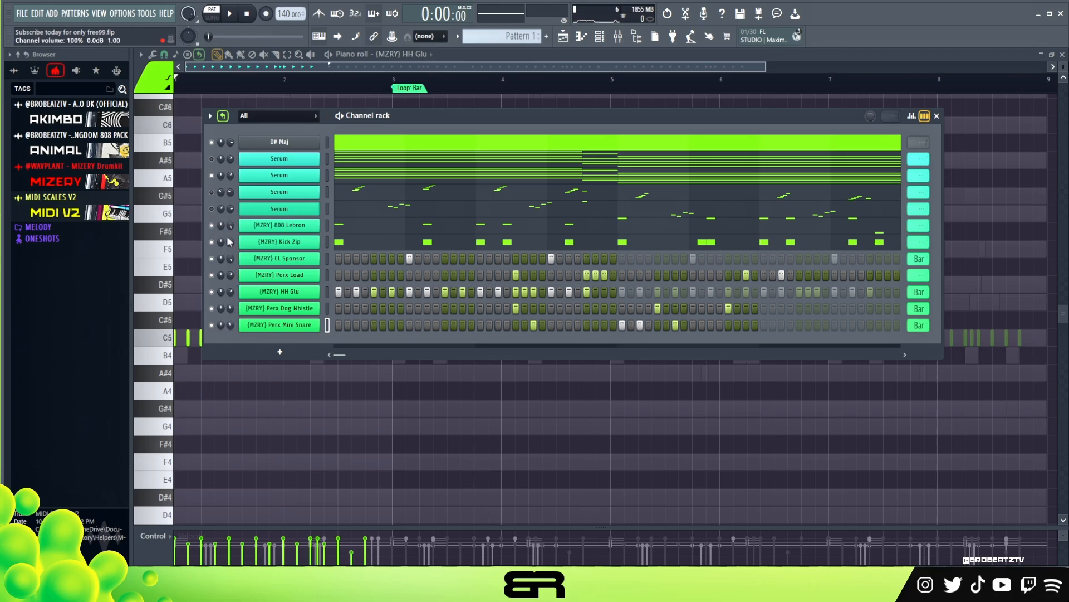
pyautogui.doubleClick(212, 192)
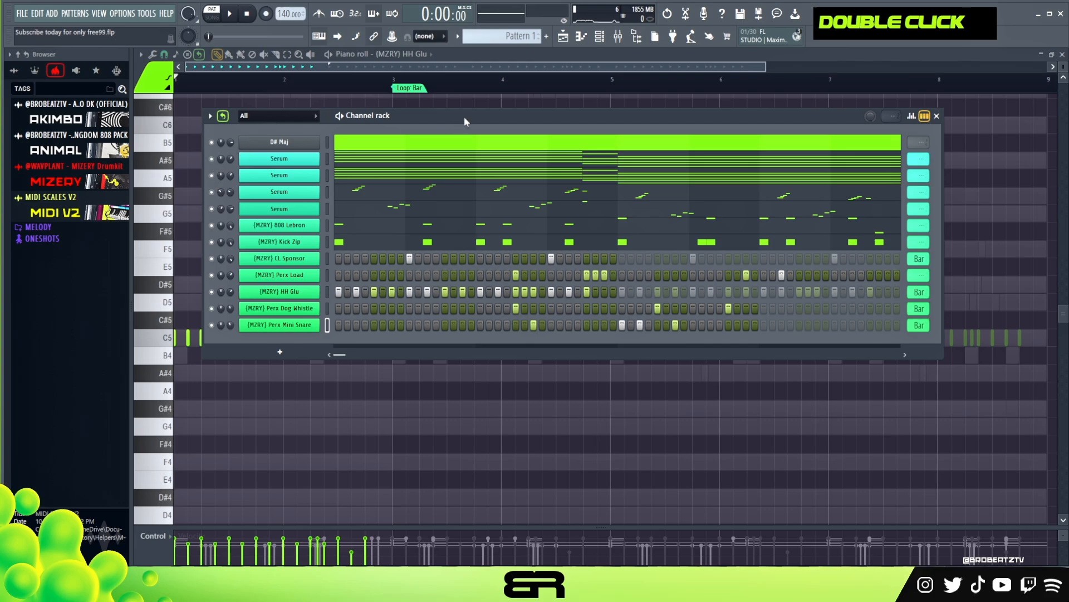
# Set a bar loop point on the Perx Load channel, and play the full pattern with every channel active before stopping.
pyautogui.moveTo(465, 121); pyautogui.dragTo(464, 158)
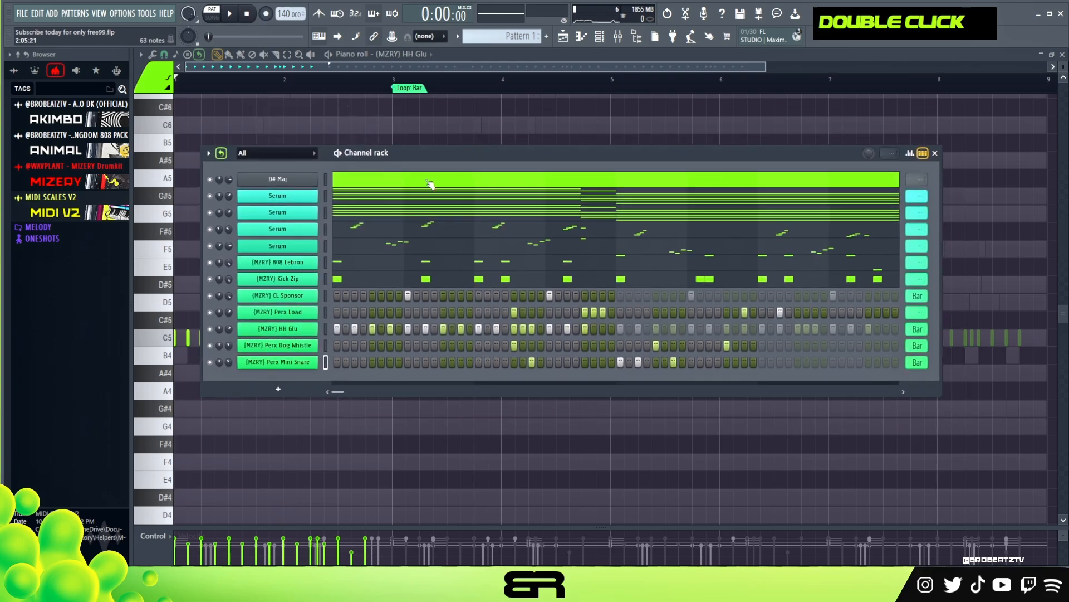
pyautogui.scroll(-1, 906, 319)
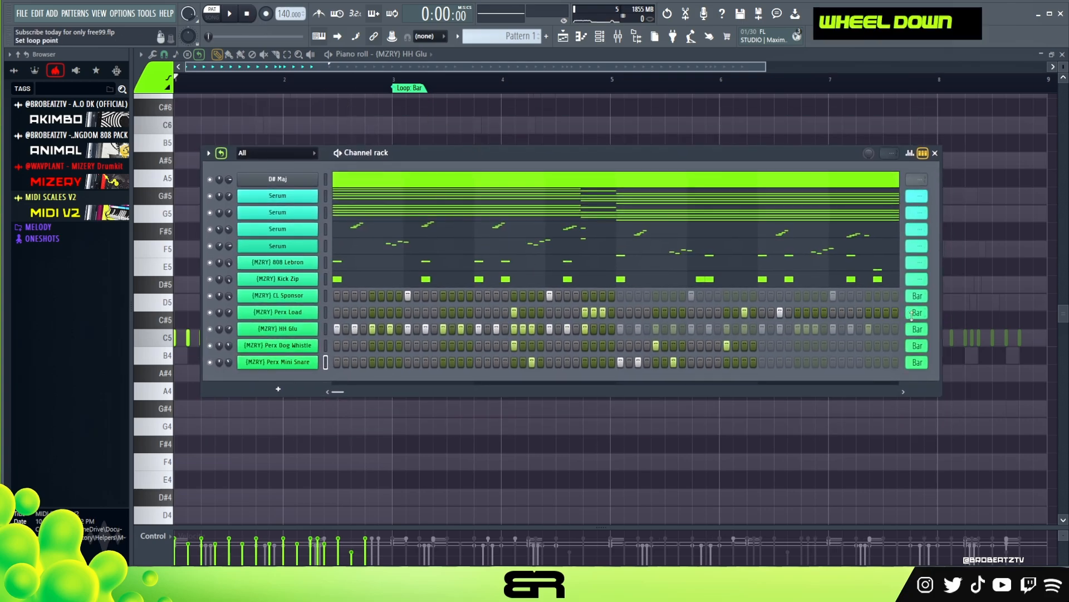
pyautogui.press('space')
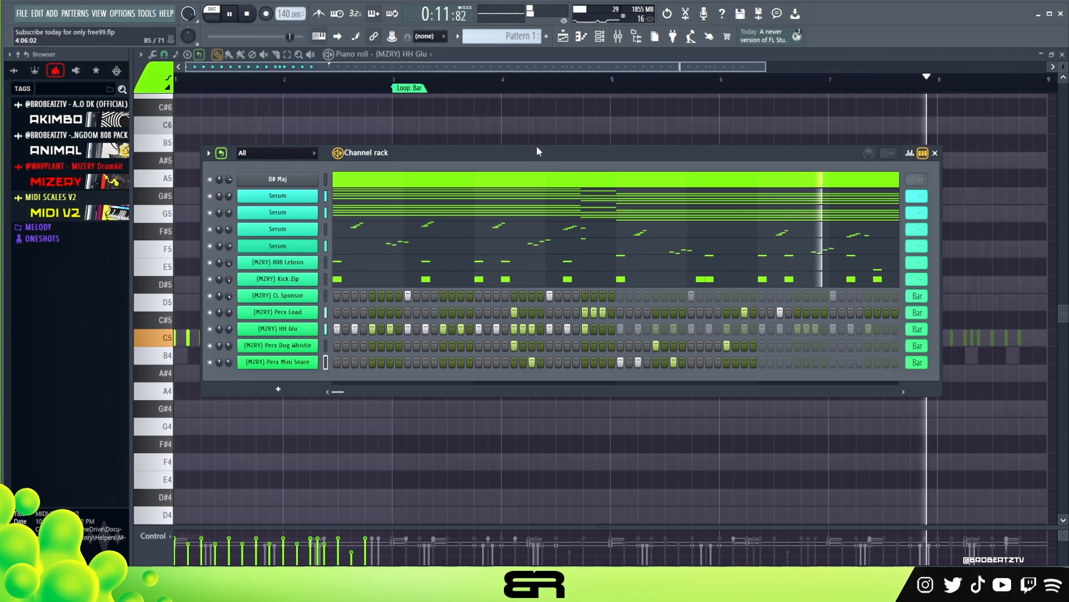
pyautogui.press('space')
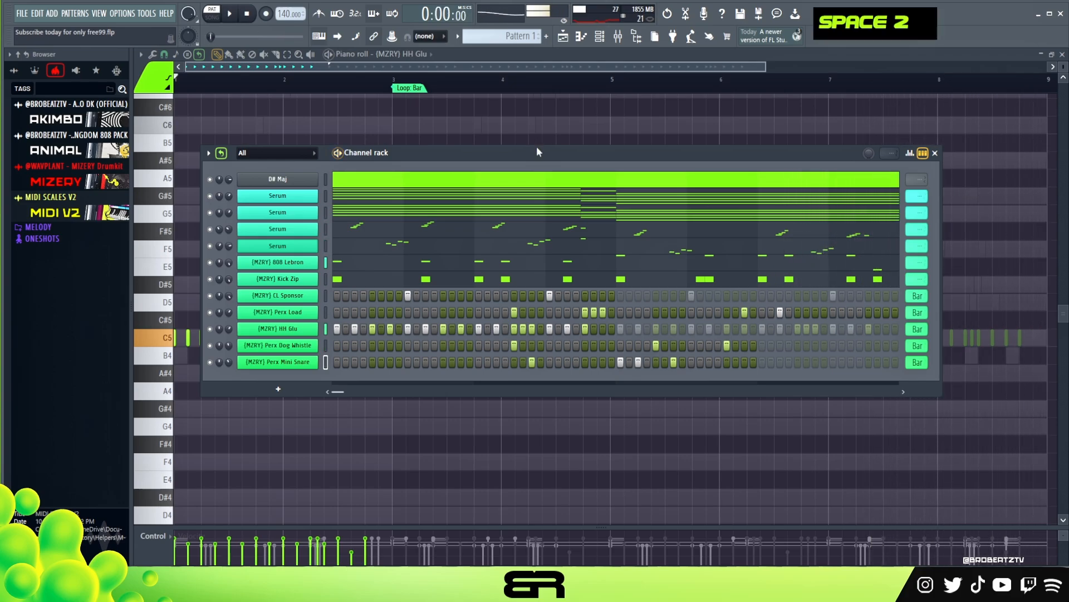